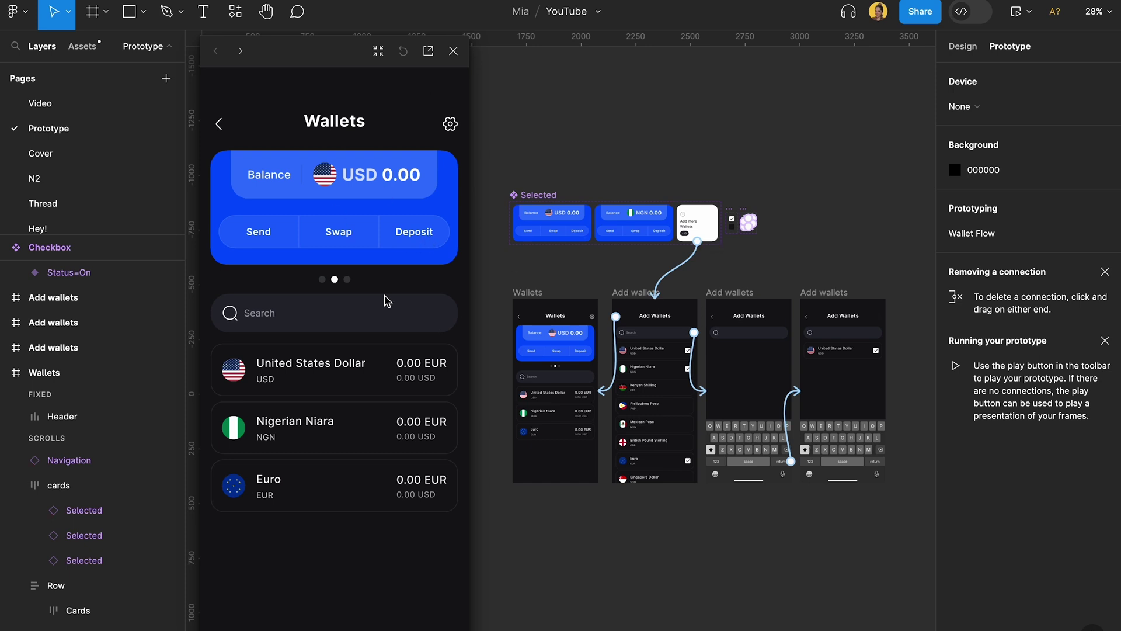
Preview removing the USD wallet: open the Add more Wallets card, uncheck United States Dollar and return to the Wallets screen
scroll(391, 224, right, 5)
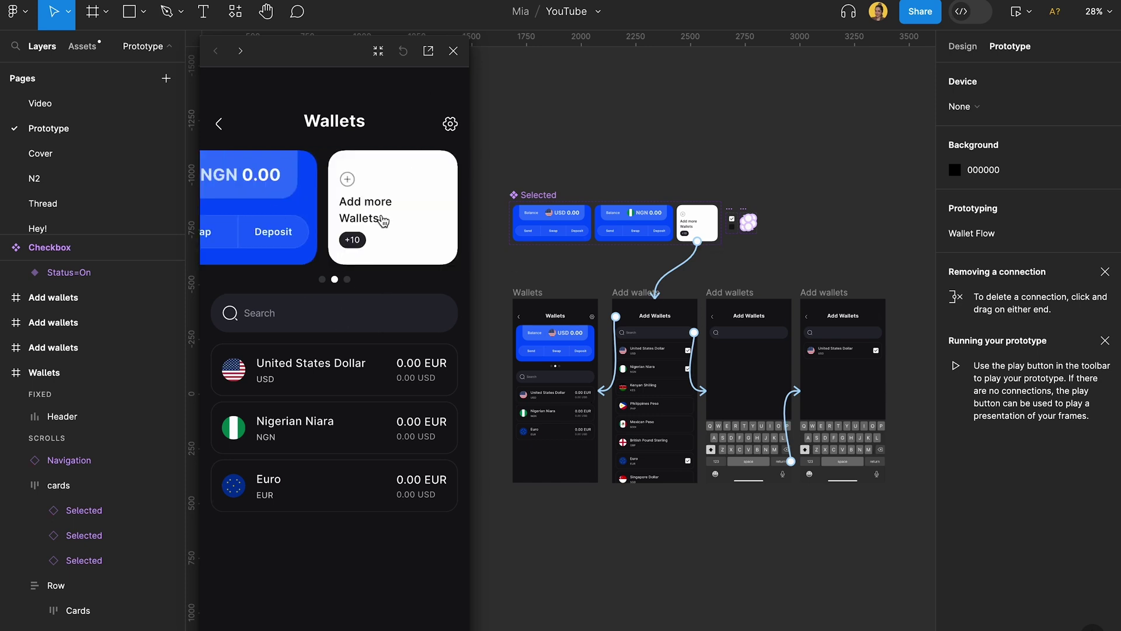
click(383, 221)
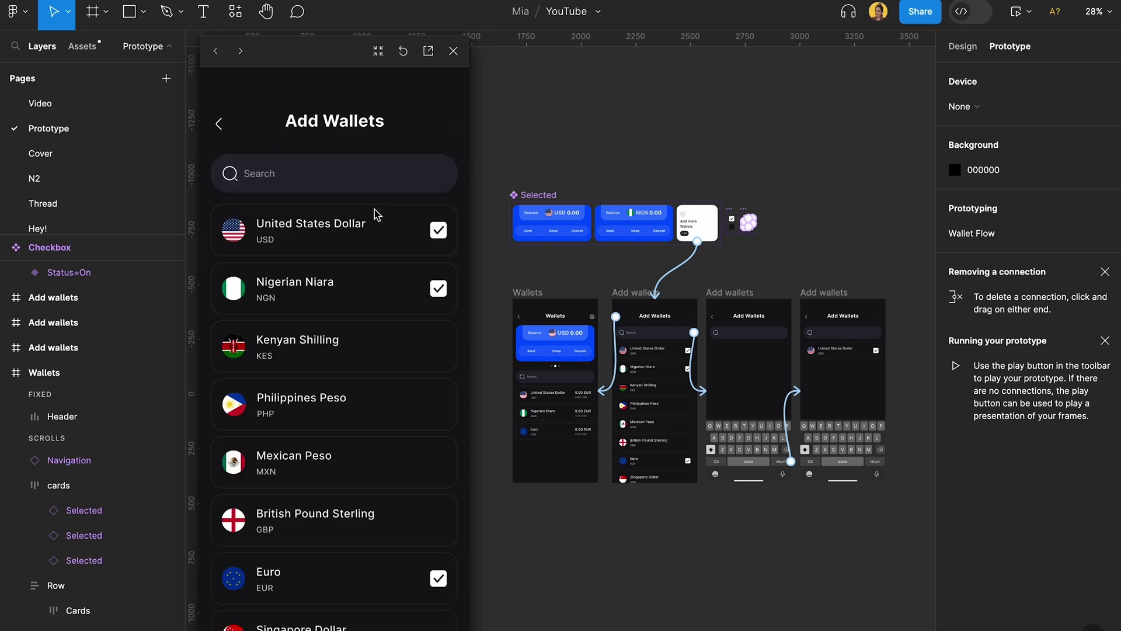
click(440, 237)
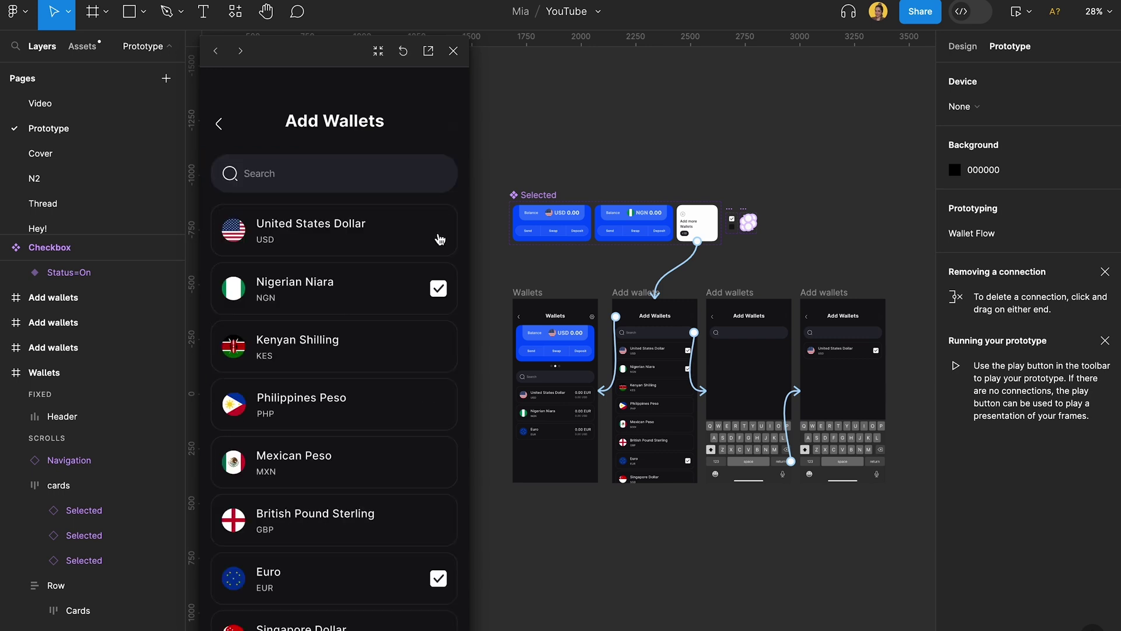
click(218, 128)
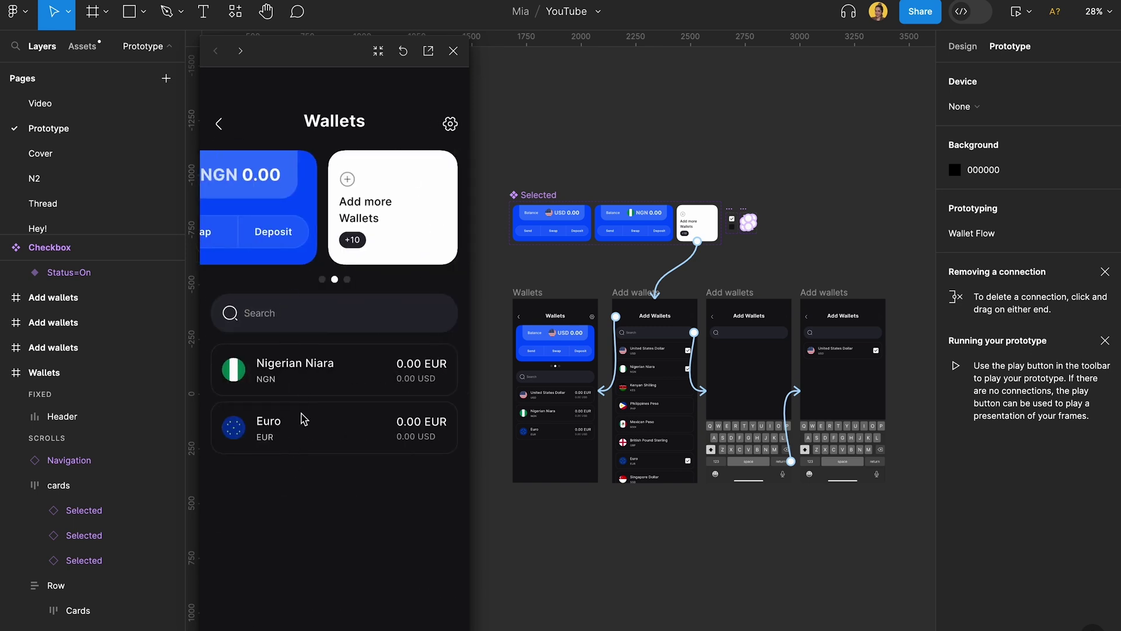
Preview restoring the USD wallet by rechecking United States Dollar in Add Wallets and going back to the Wallets screen
click(385, 231)
click(435, 235)
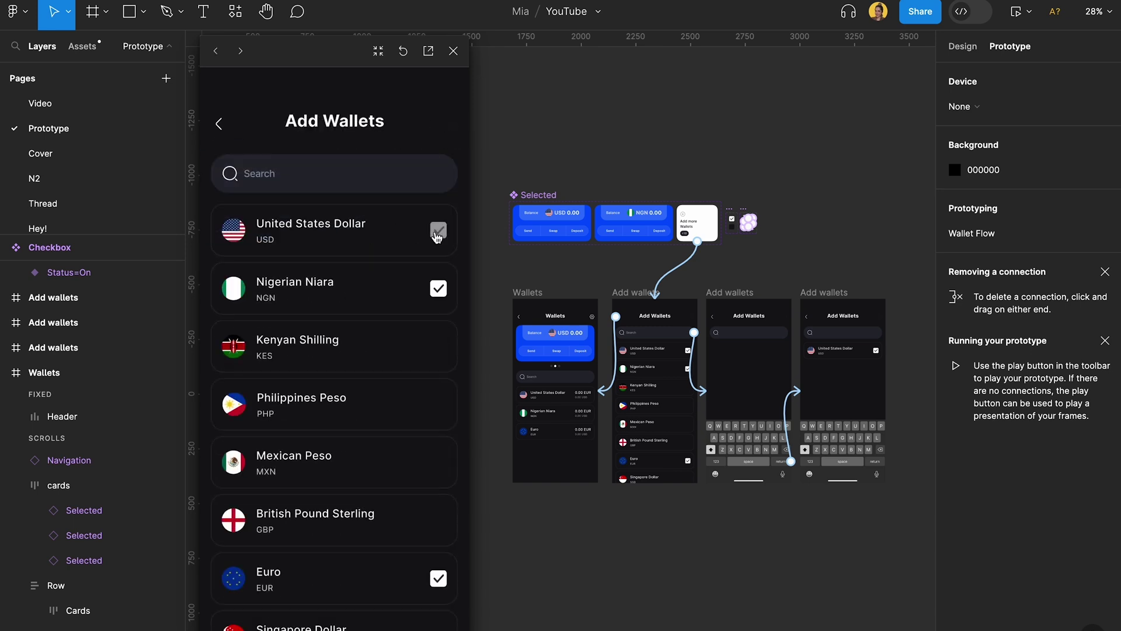
click(220, 125)
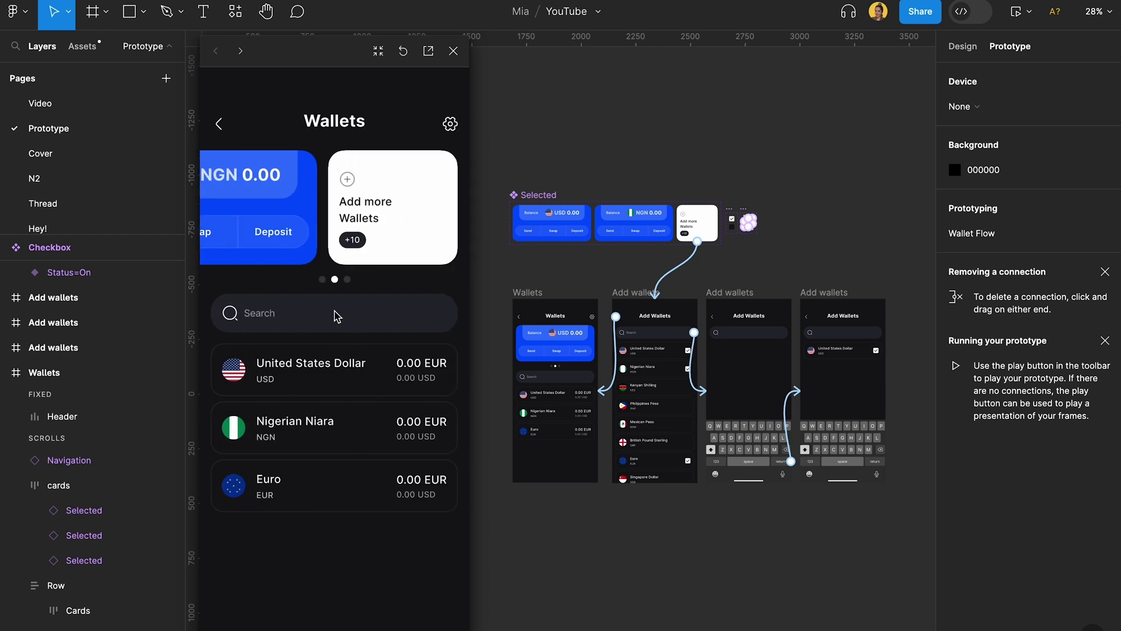
mouse_move(301, 231)
mouse_down()
mouse_move(370, 230)
mouse_move(300, 230)
mouse_up()
Preview the Add Wallets search by entering USD, unchecking the United States Dollar result and returning to the Wallets screen
click(400, 251)
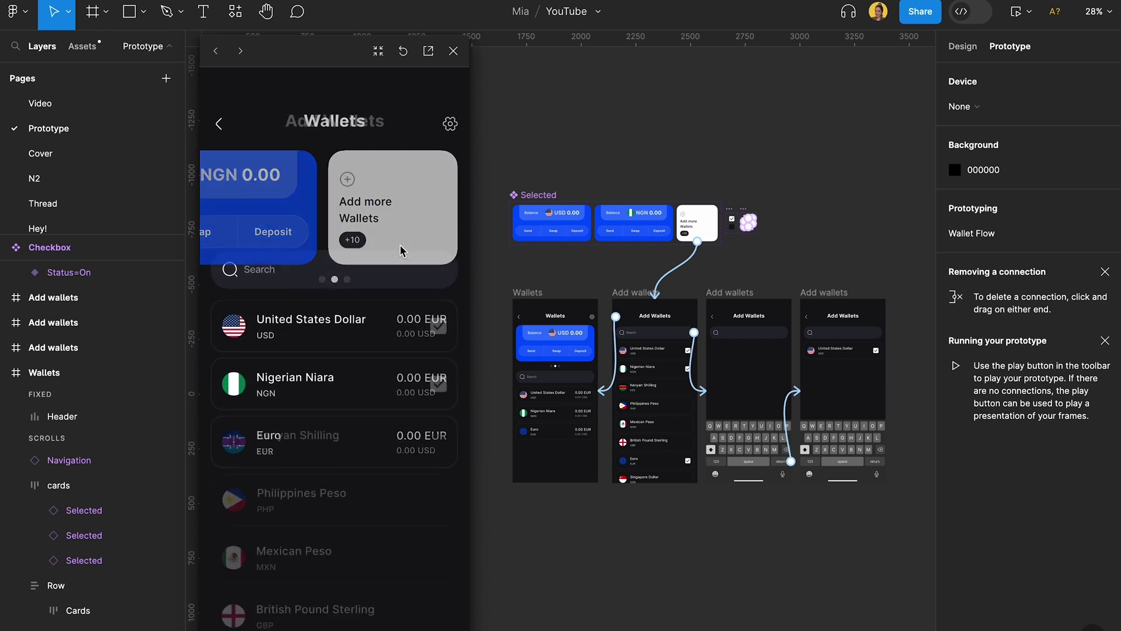
click(297, 177)
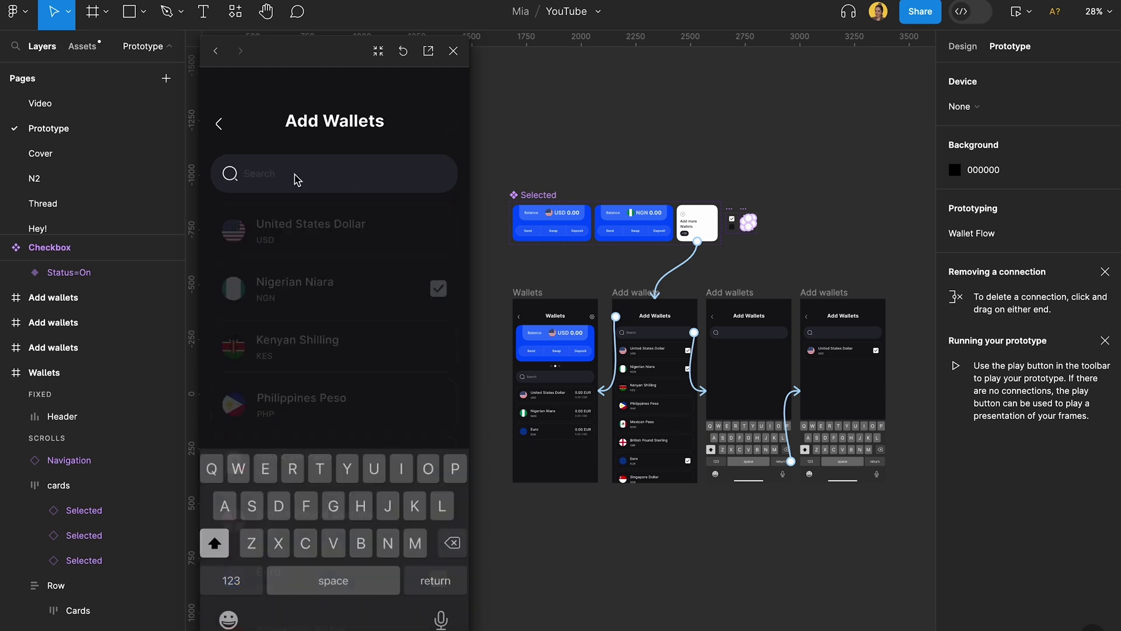
click(374, 469)
click(272, 513)
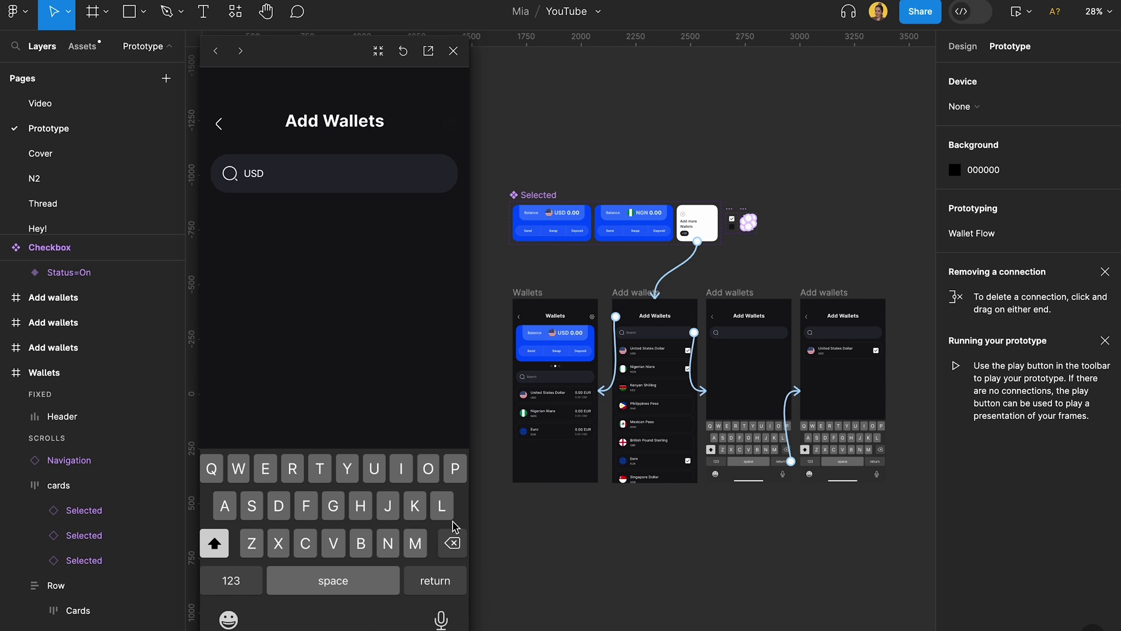
click(447, 581)
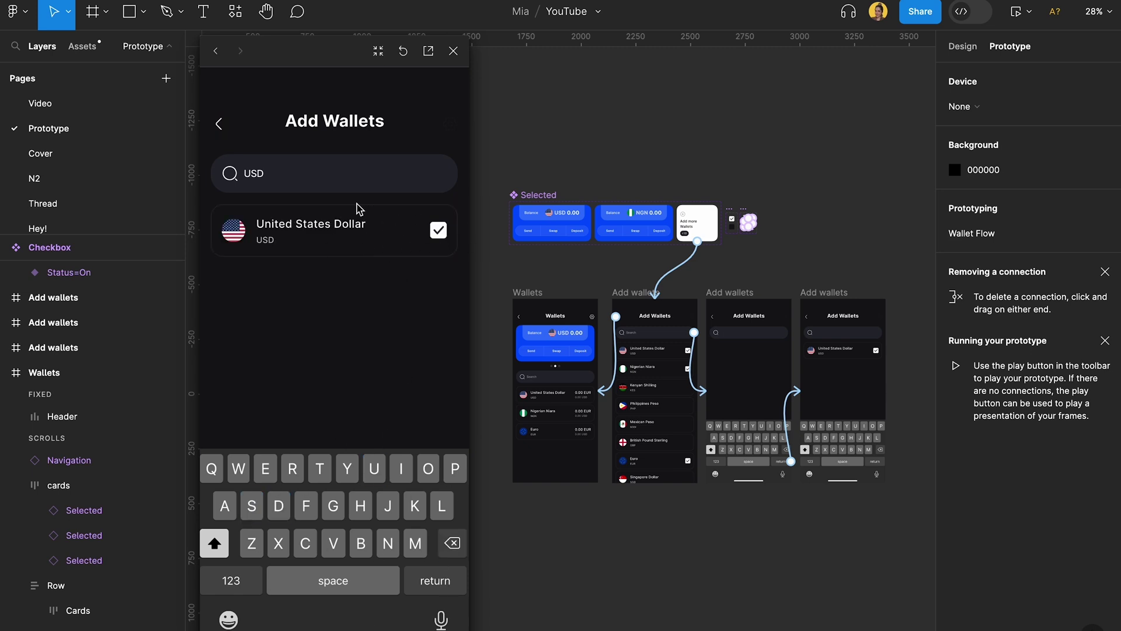
click(221, 125)
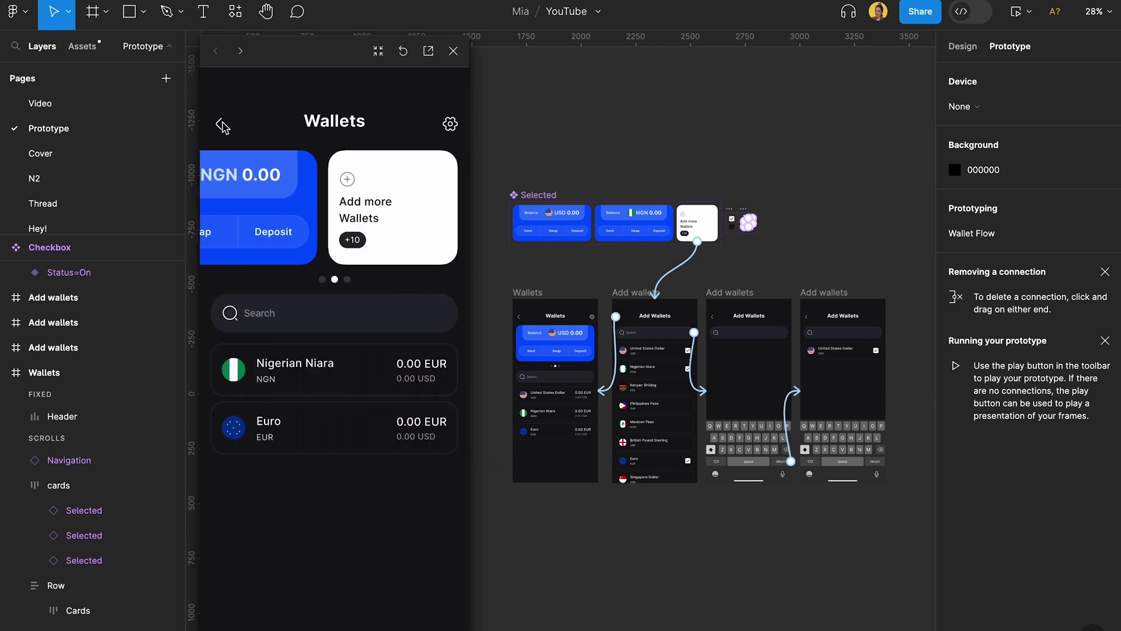
Preview the wallet cards through the second and third pagination dots, and close the prototype preview
click(334, 280)
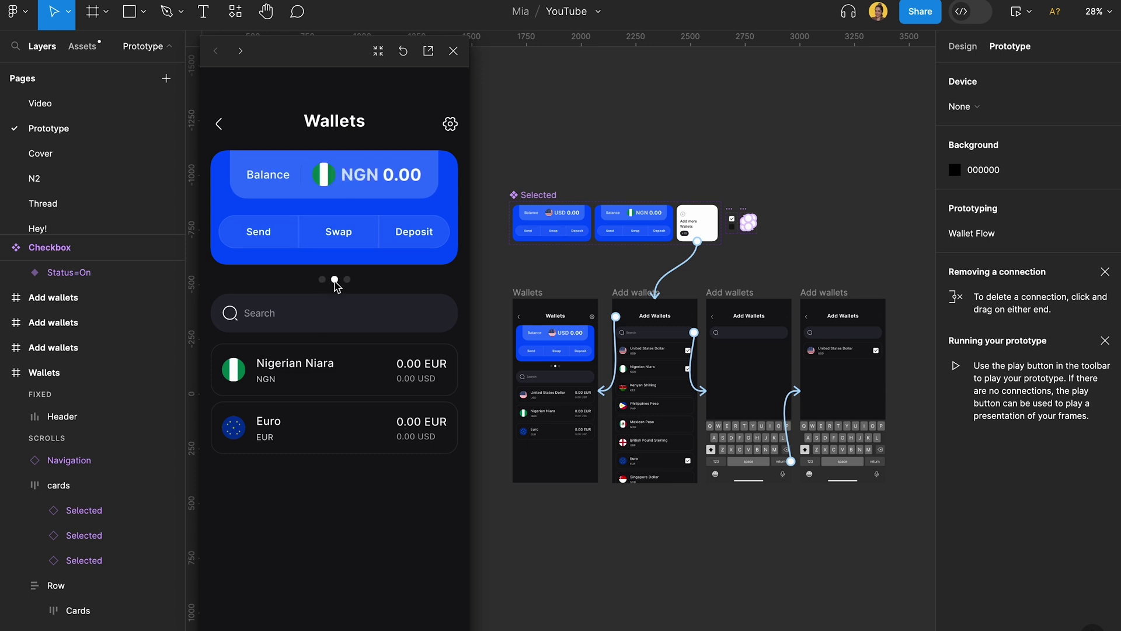
click(347, 280)
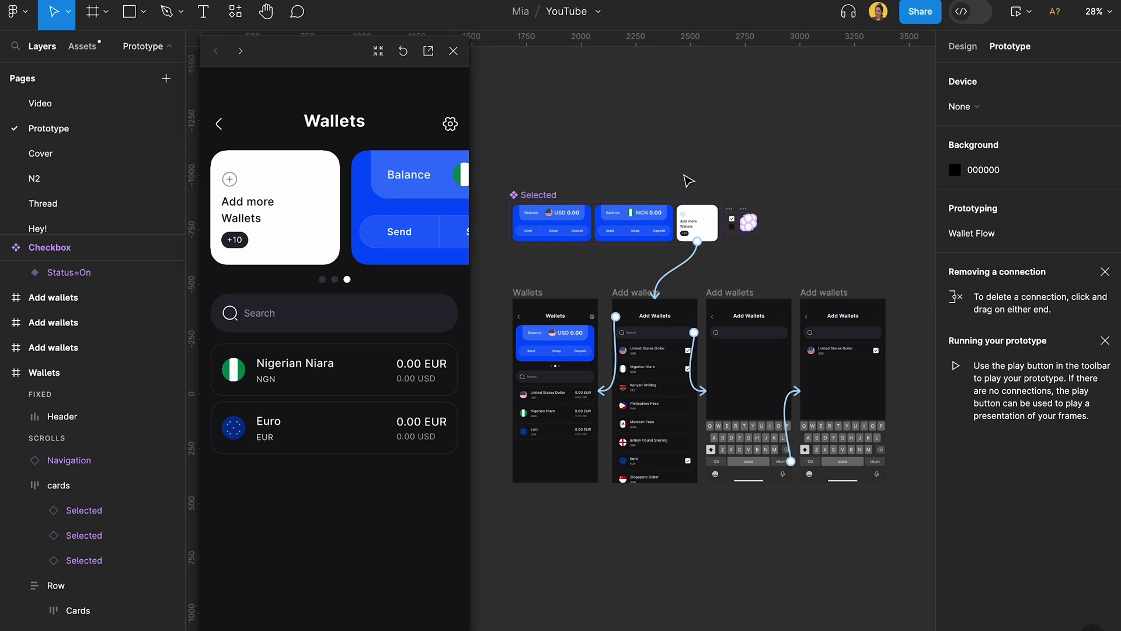
click(454, 52)
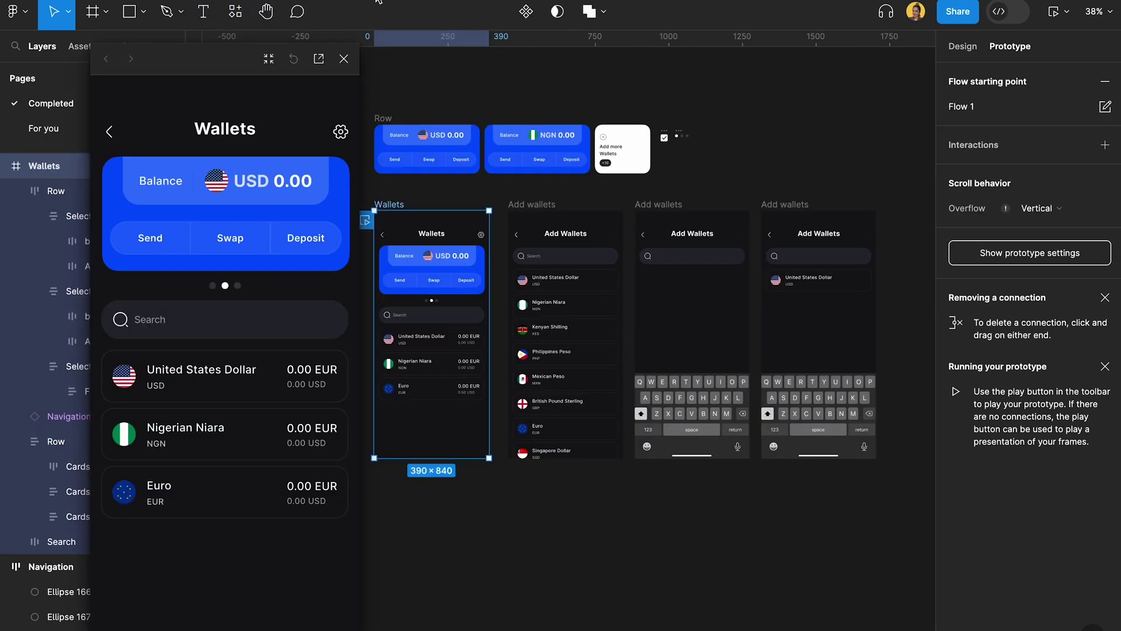
Enlarge the Wallets prototype preview to view the card row up to Add more Wallets, and close the preview
scroll(405, 153, down, 3)
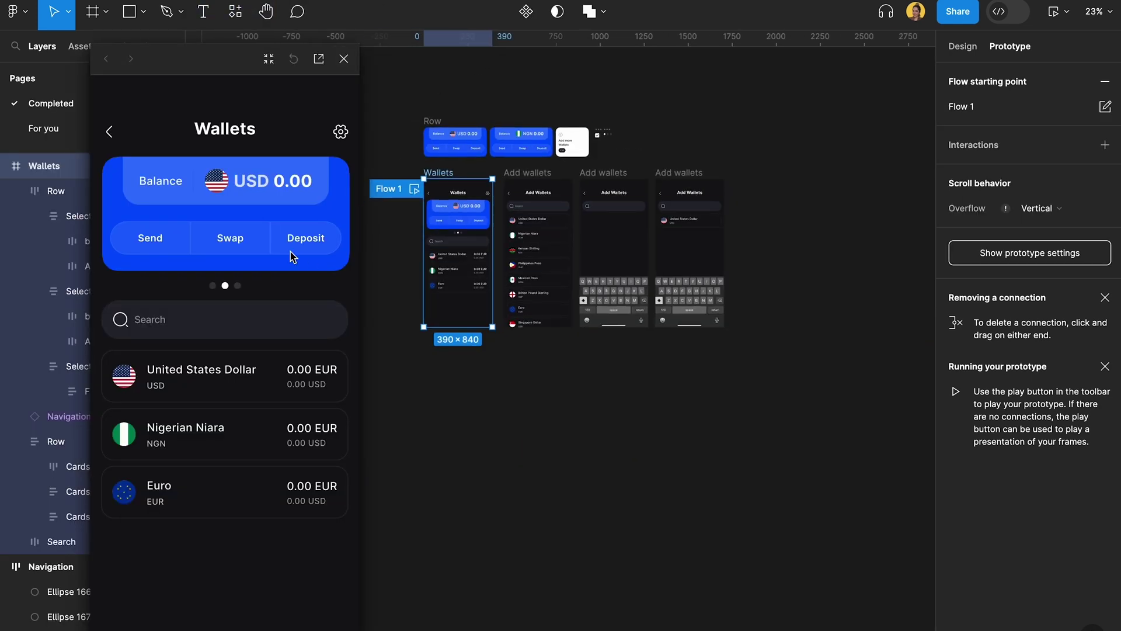
drag(87, 220, 55, 199)
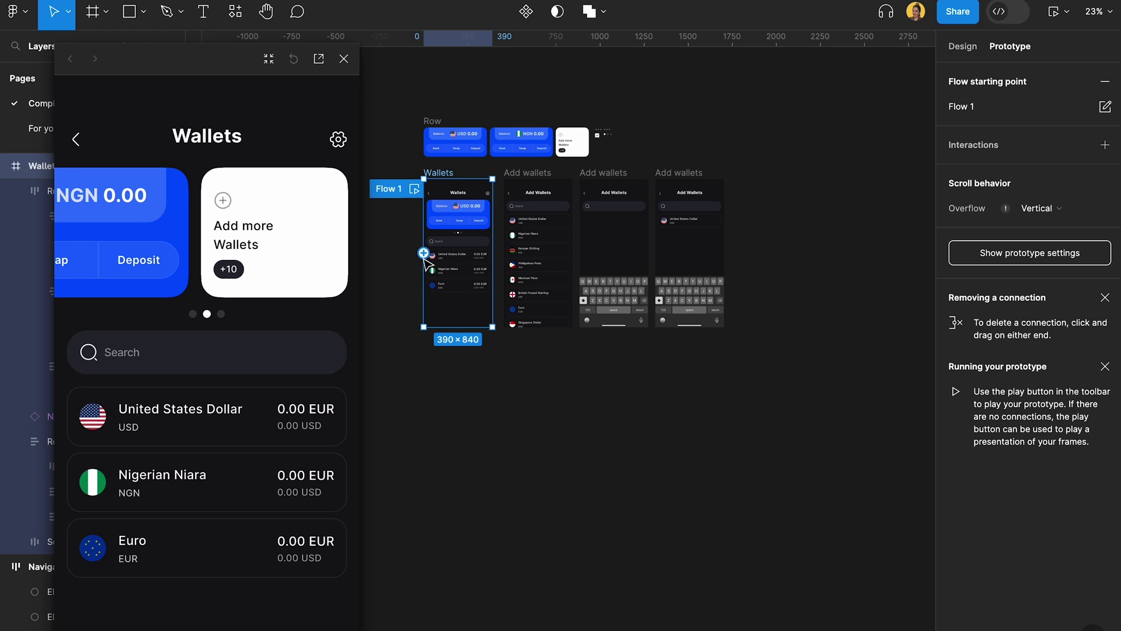
scroll(424, 261, down, 3)
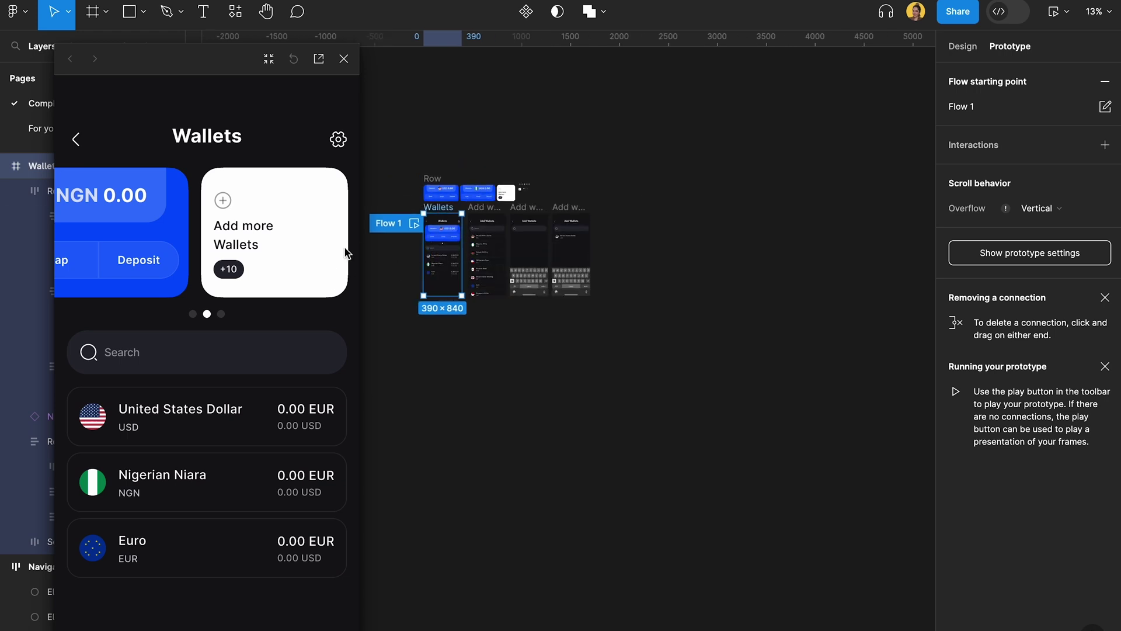
drag(362, 249, 398, 248)
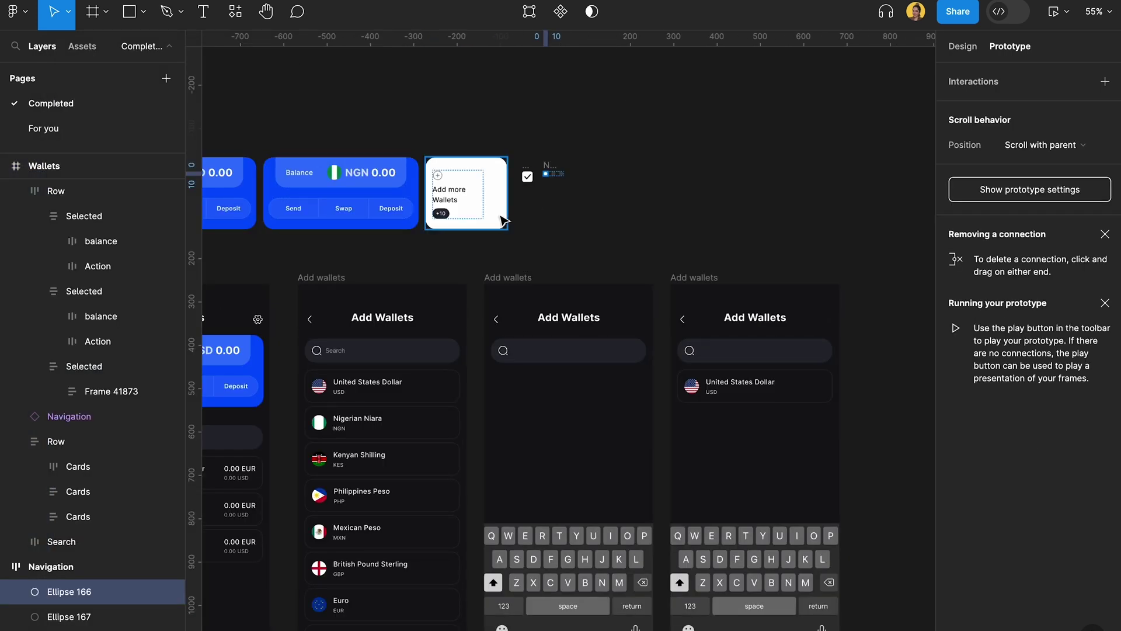
scroll(346, 146, left, 2)
click(334, 117)
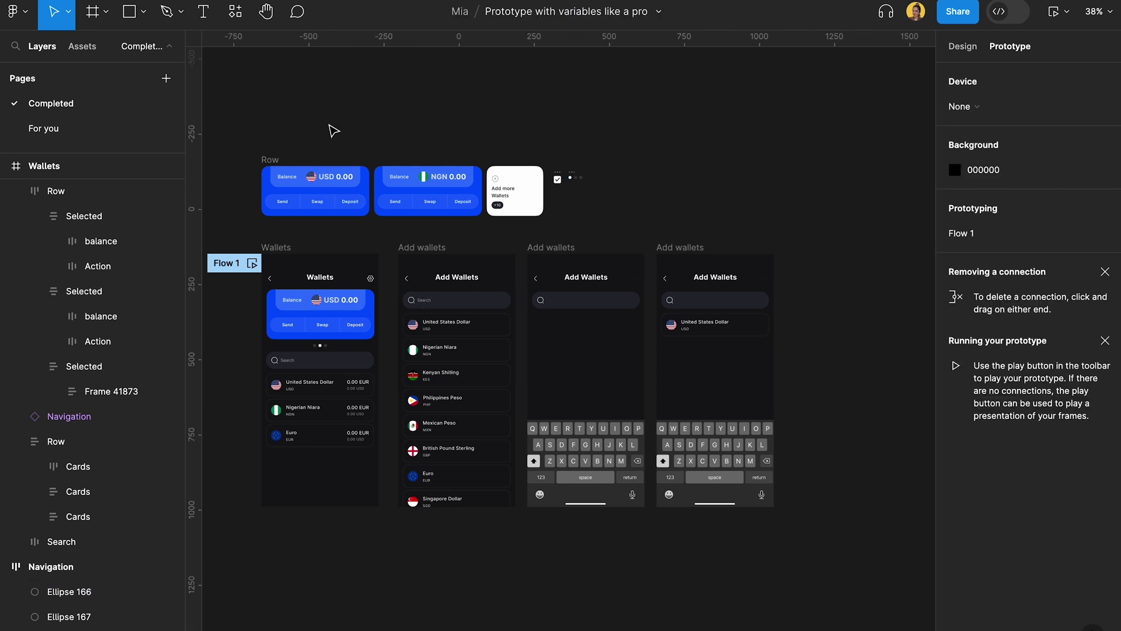
Copy the card row, checkbox, navigation dots and all four wallet frames into the For you page, and return to the Completed page
drag(269, 157, 776, 561)
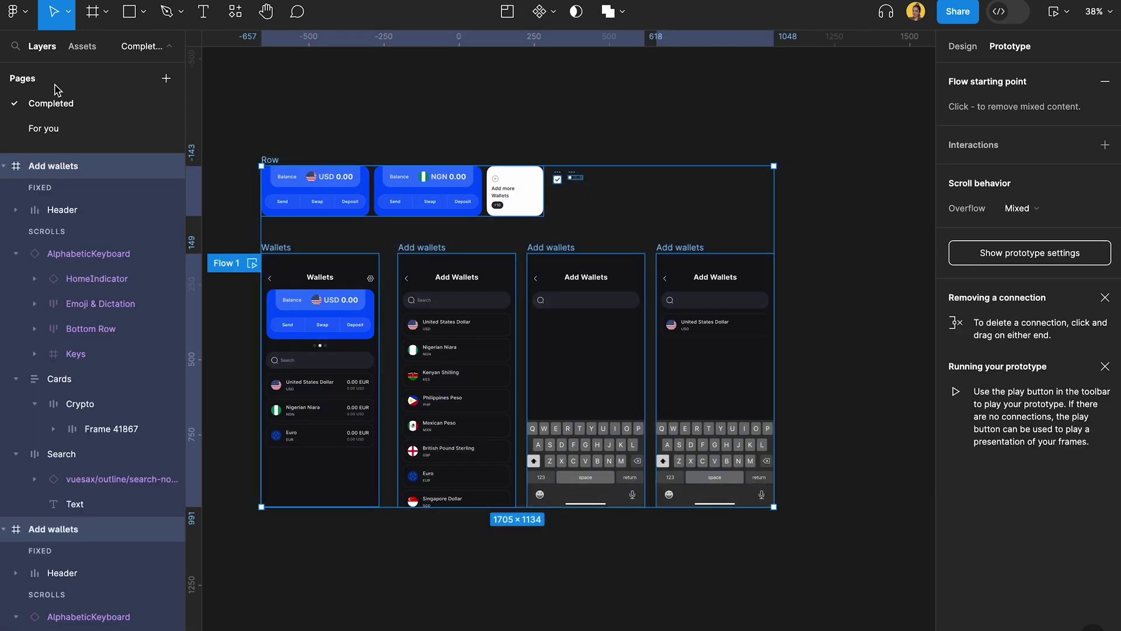
click(49, 128)
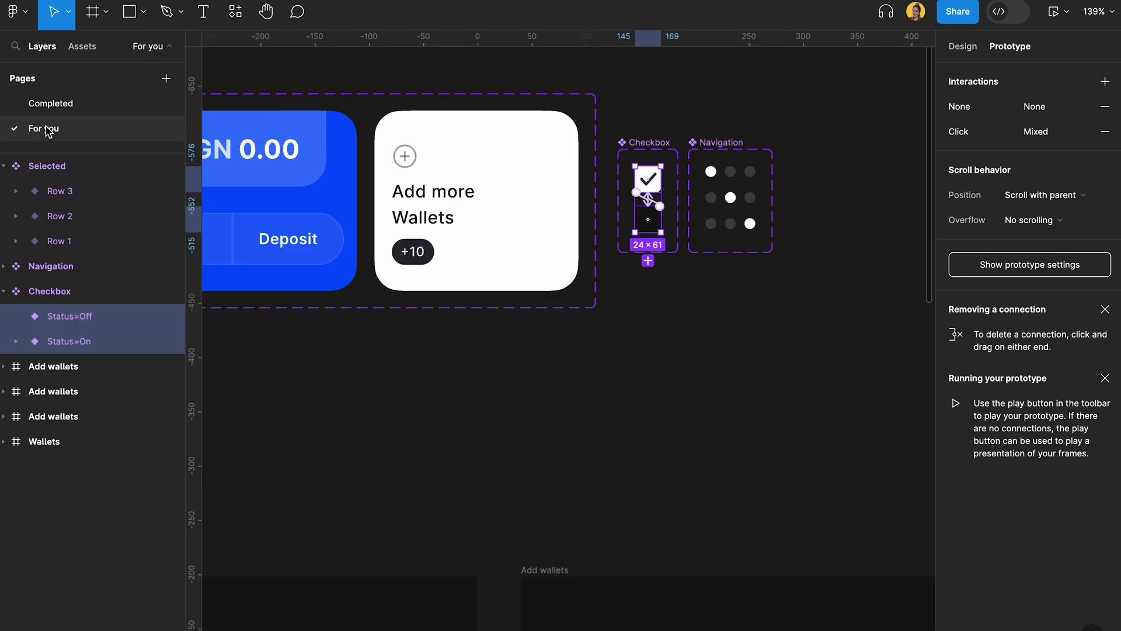
scroll(309, 193, down, 10)
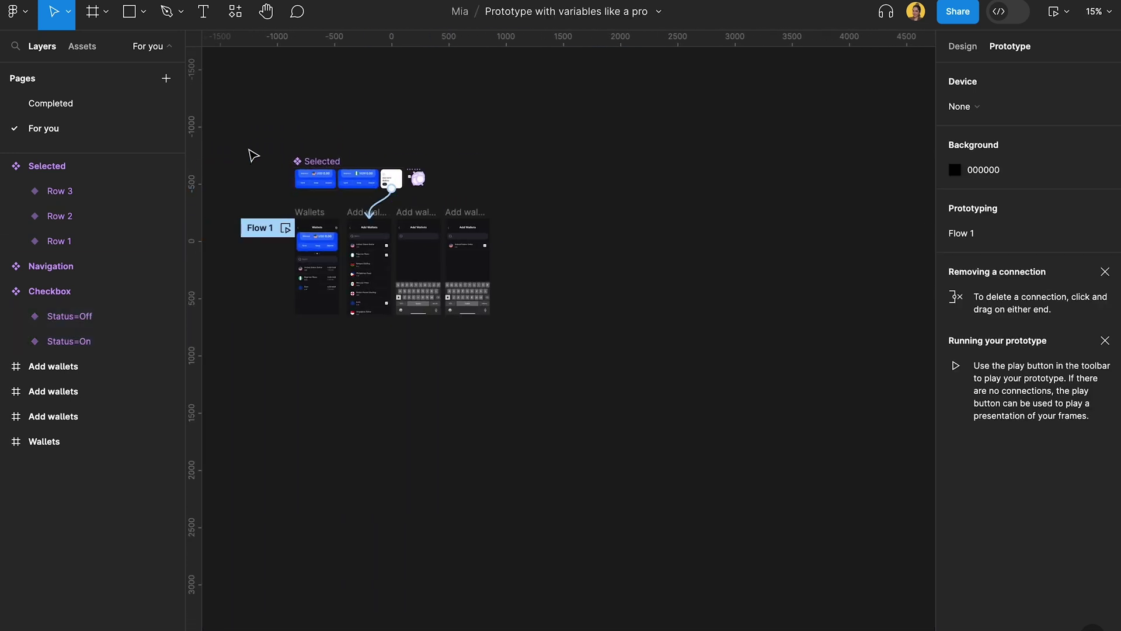
click(53, 103)
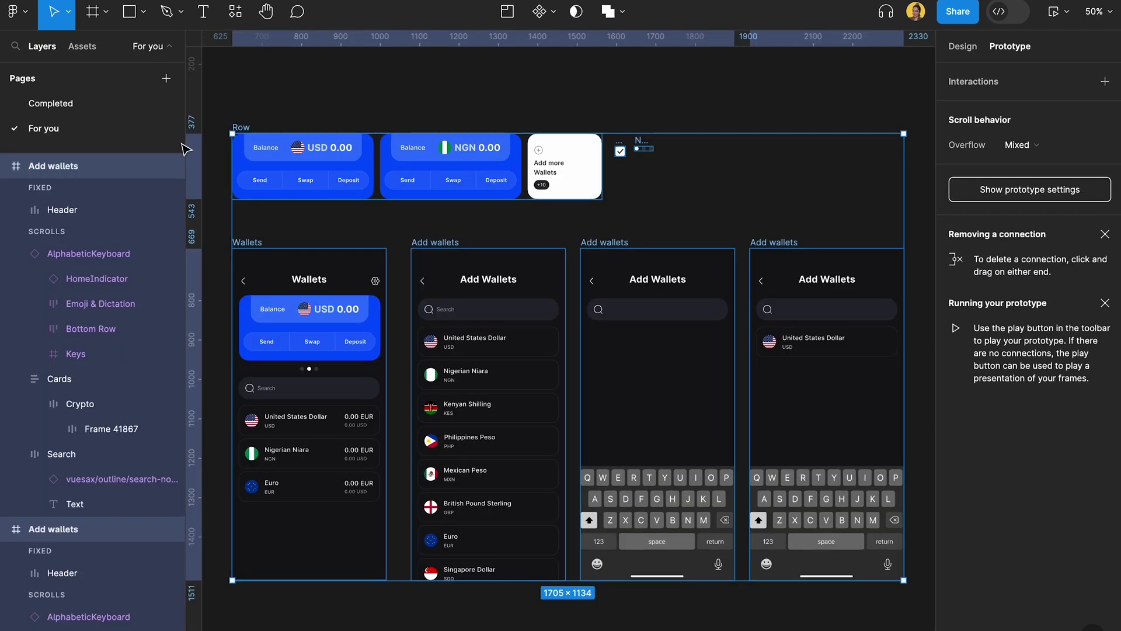
click(67, 101)
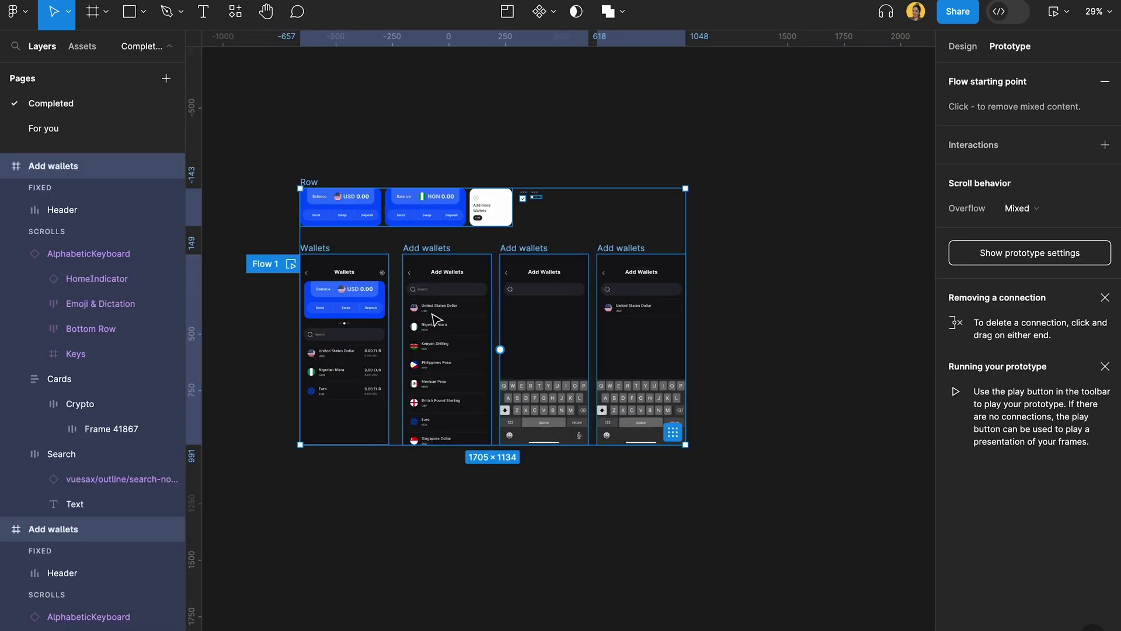
Space out the small elements beside the card row: move Navigation about 50 px right and Checkbox slightly up and right
click(470, 130)
scroll(355, 240, up, 3)
scroll(440, 491, up, 3)
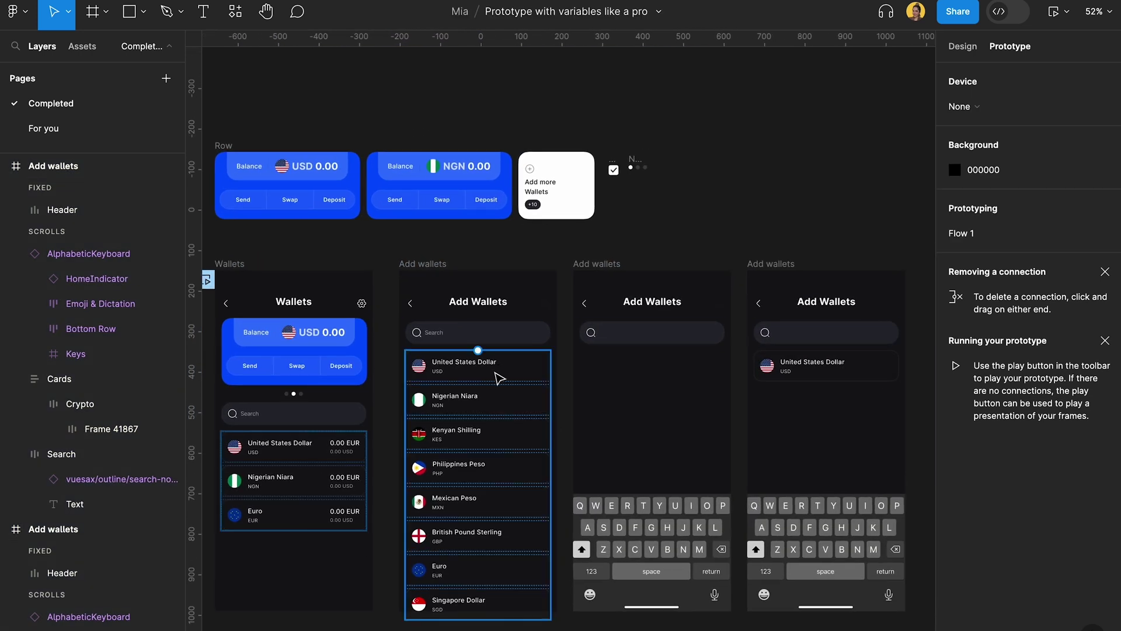
scroll(545, 229, up, 10)
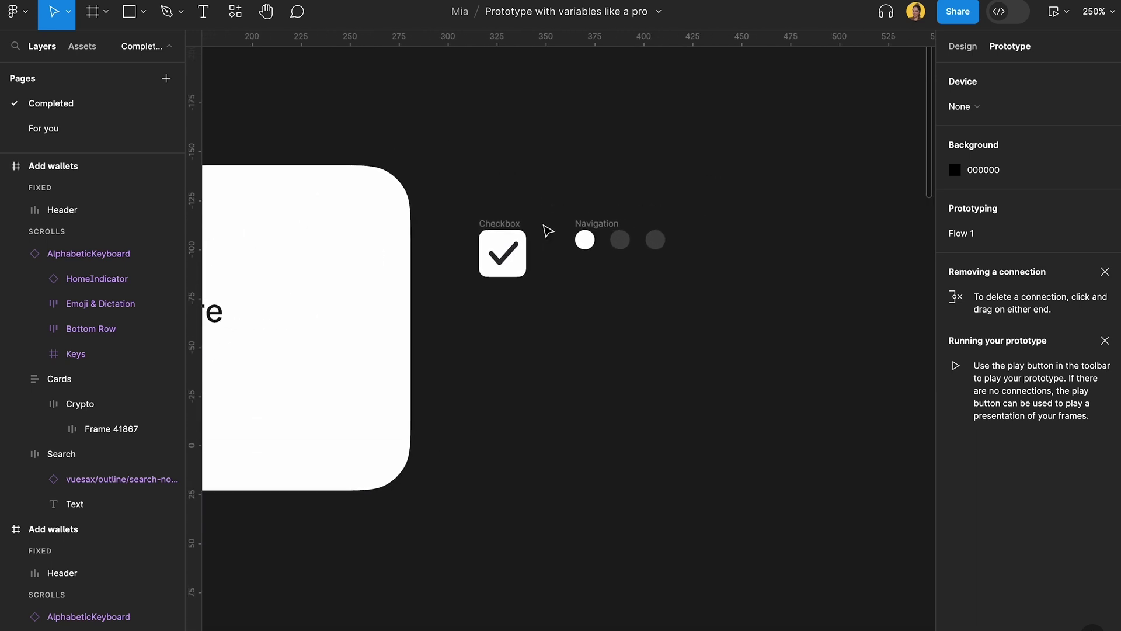
click(620, 240)
drag(621, 239, 724, 240)
drag(502, 253, 536, 226)
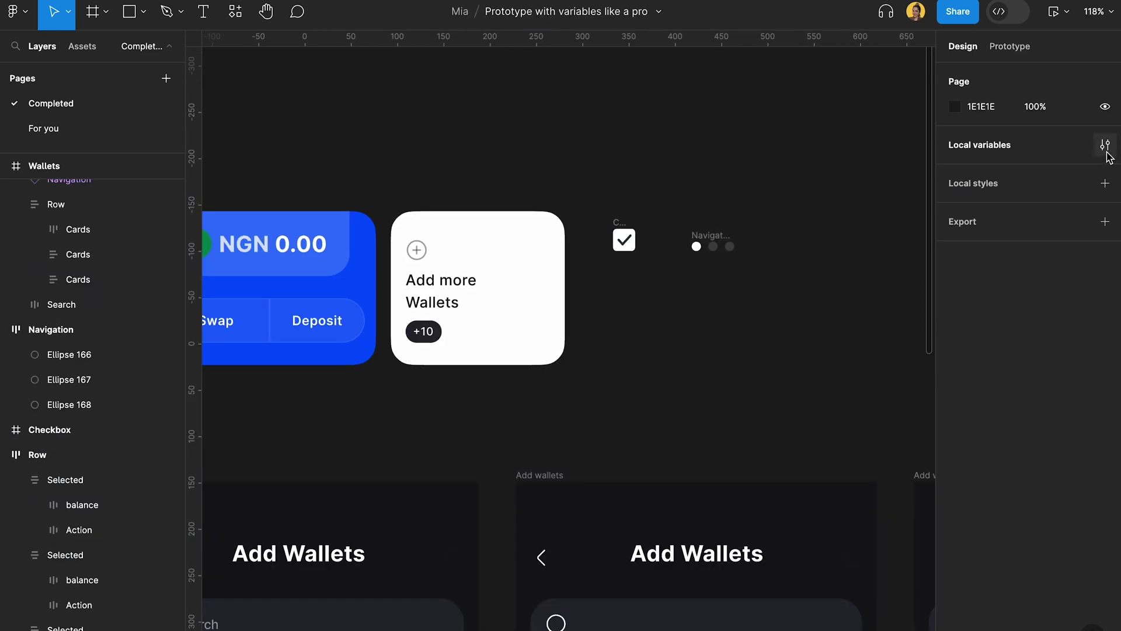
Create a Boolean local variable named Showusd with the value True
click(1105, 145)
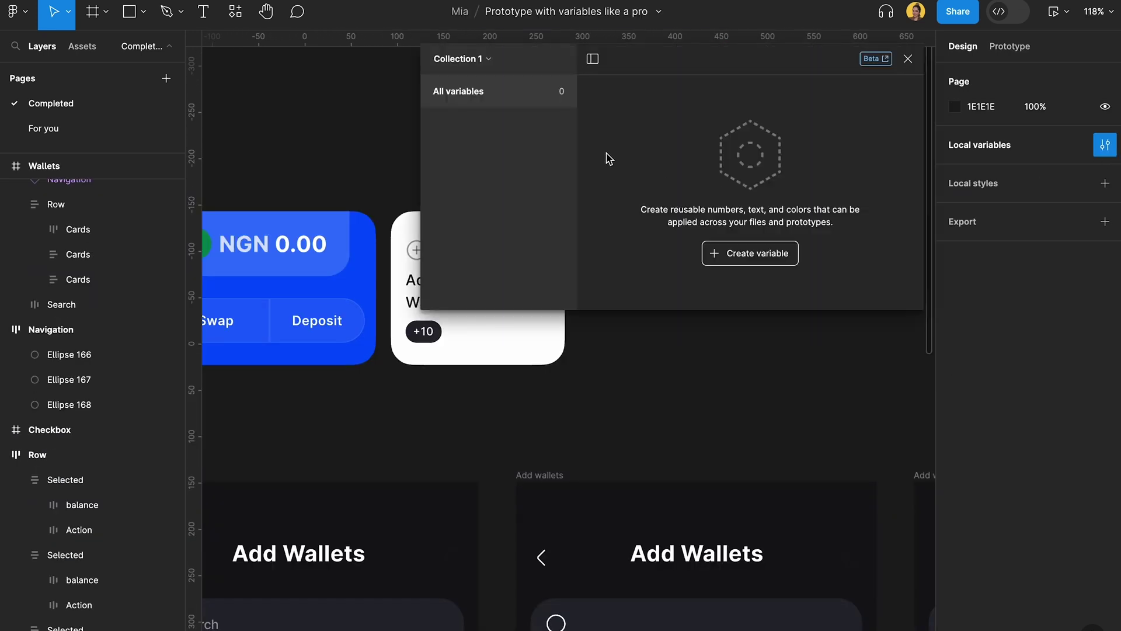
click(739, 257)
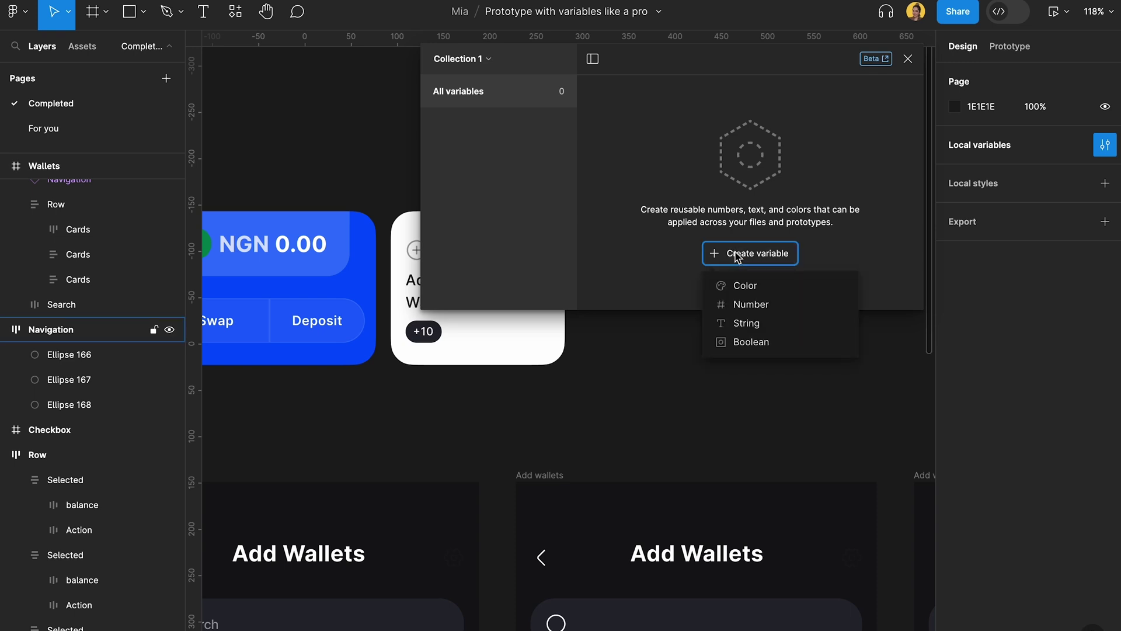
click(777, 342)
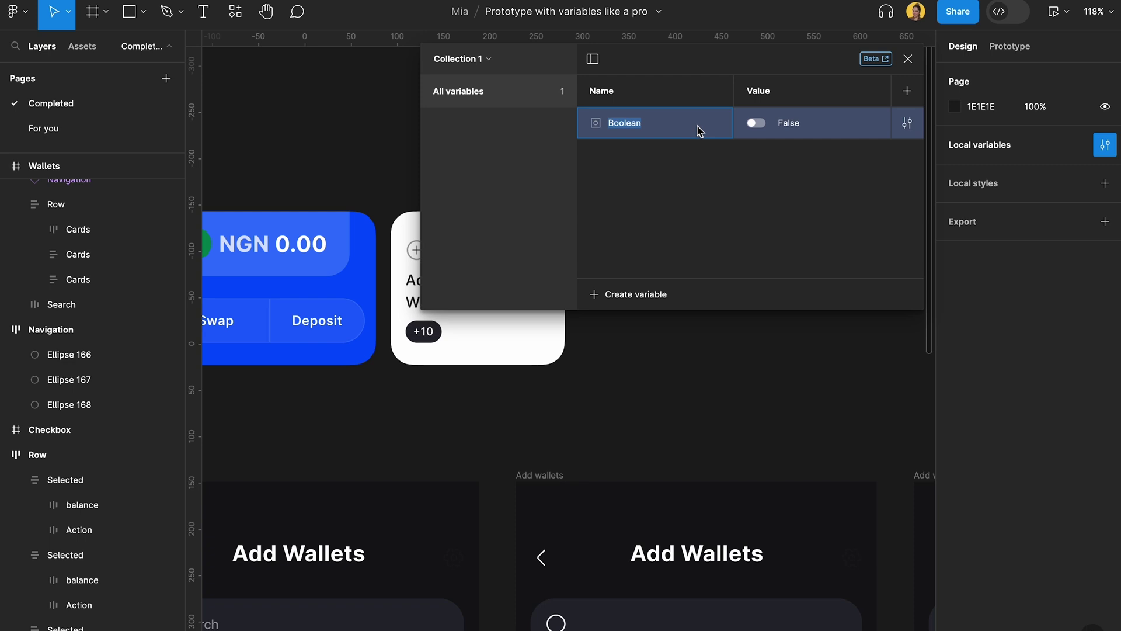
text(Show)
click(757, 123)
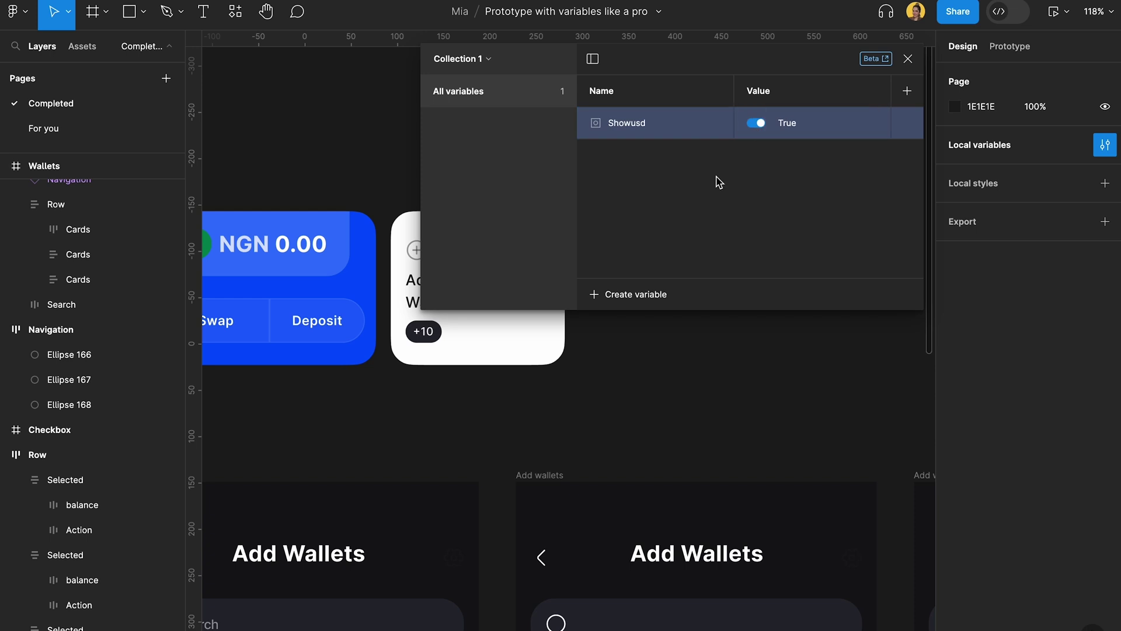
Add two more Boolean variables to the collection and name the first of them Showngn
click(600, 296)
click(602, 382)
click(600, 295)
click(618, 382)
text(Showngn)
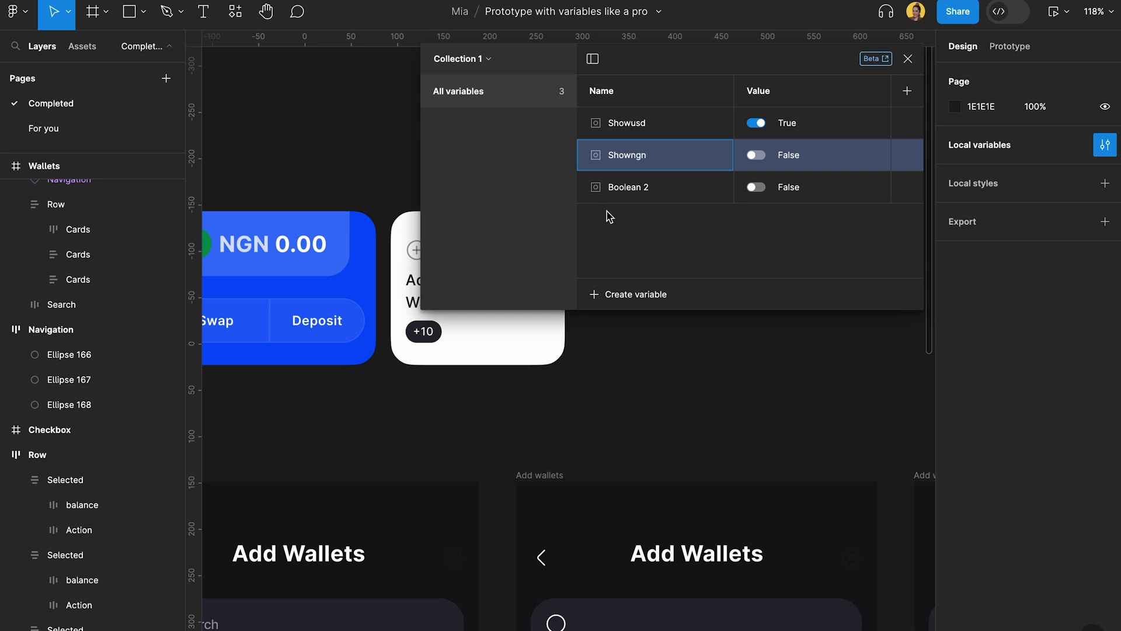
Rename the third Boolean variable Showeur and set both Showeur and Showngn to True
click(633, 185)
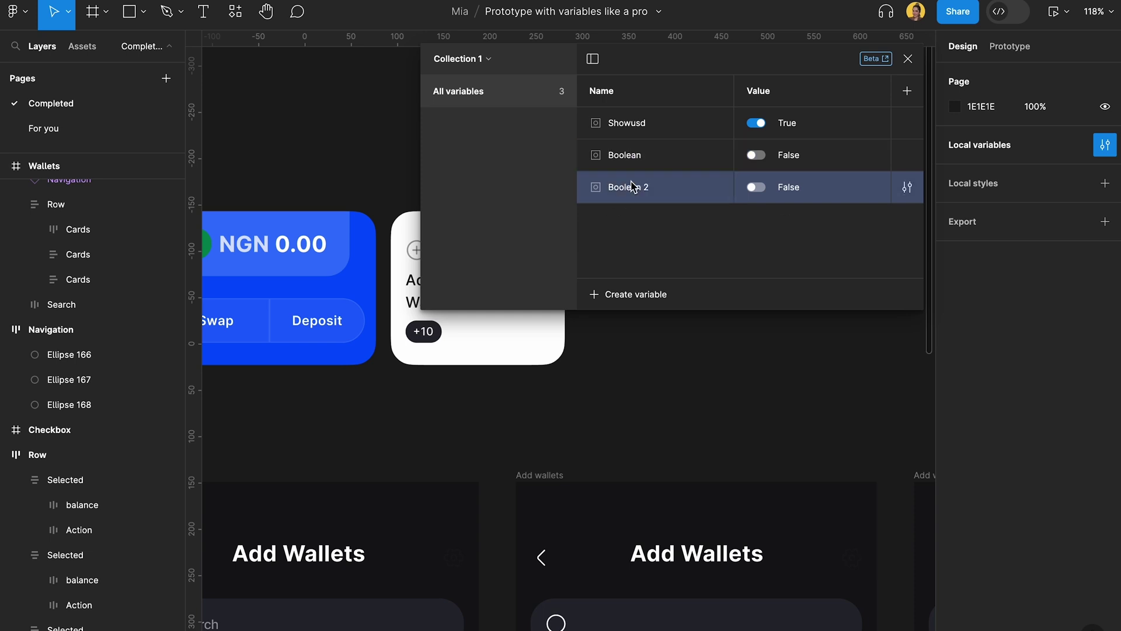
double_click(633, 187)
text(Showeur)
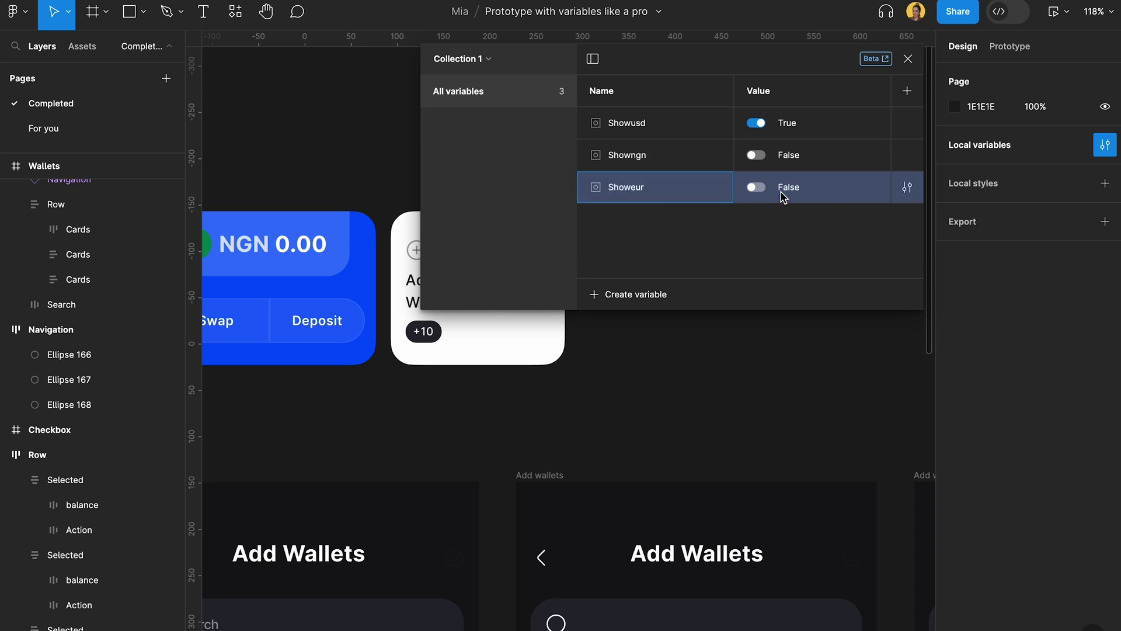
click(756, 187)
click(755, 155)
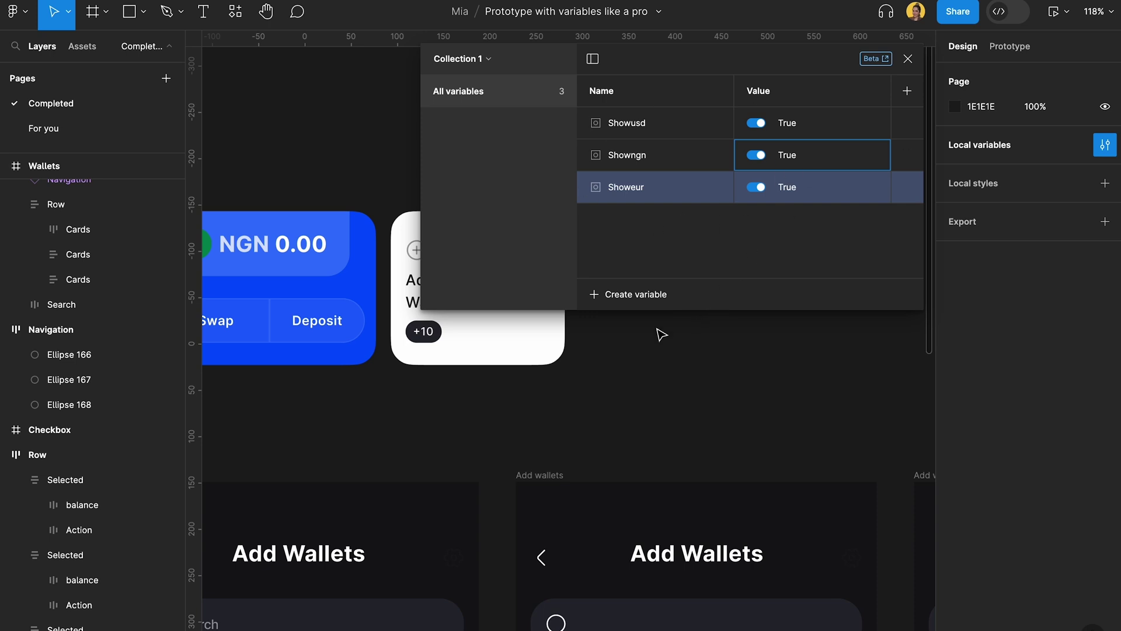
Bind the visibility of the United States Dollar card in the Wallets frame to the Showusd variable
click(689, 334)
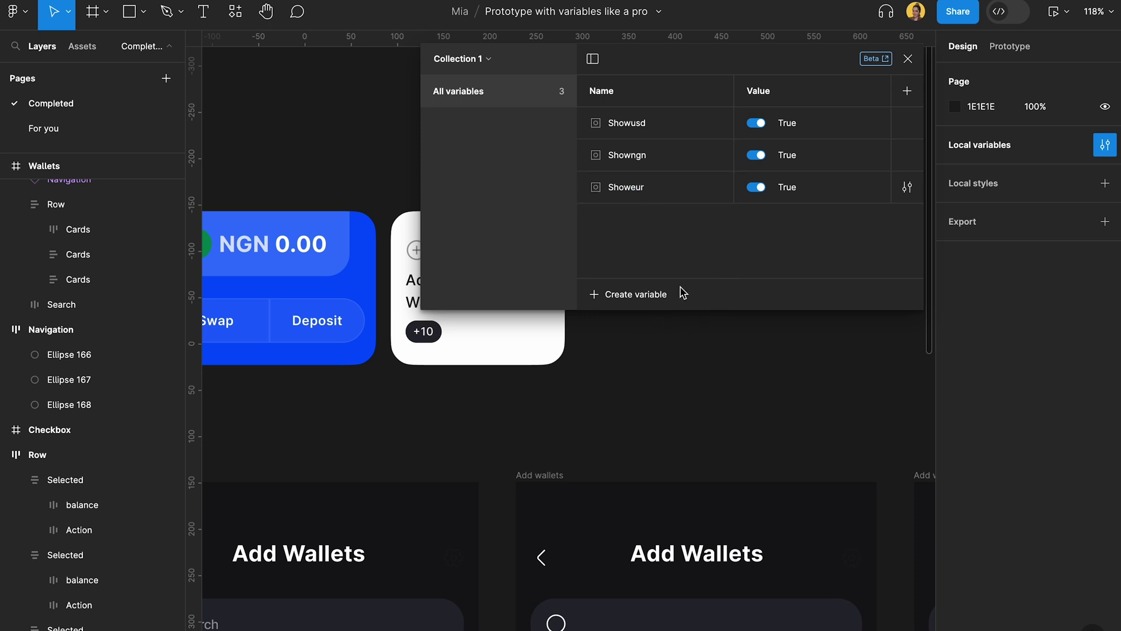
ctrl+scroll(661, 381, down, 5)
scroll(649, 374, down, 5)
scroll(584, 409, left, 5)
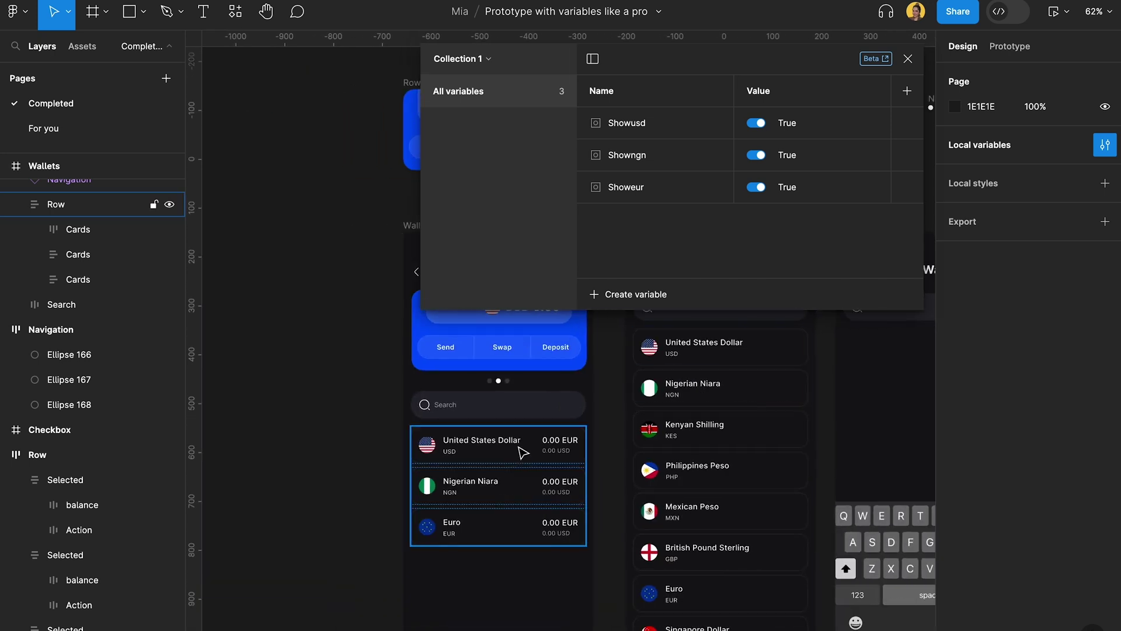
click(523, 452)
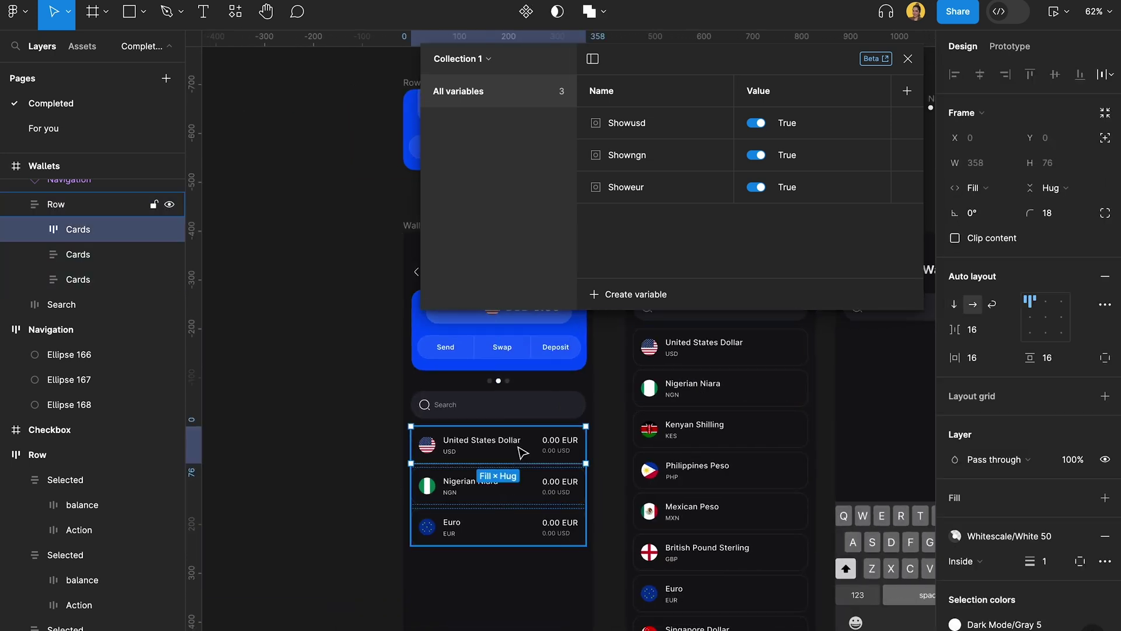
click(908, 59)
ctrl+scroll(418, 576, up, 3)
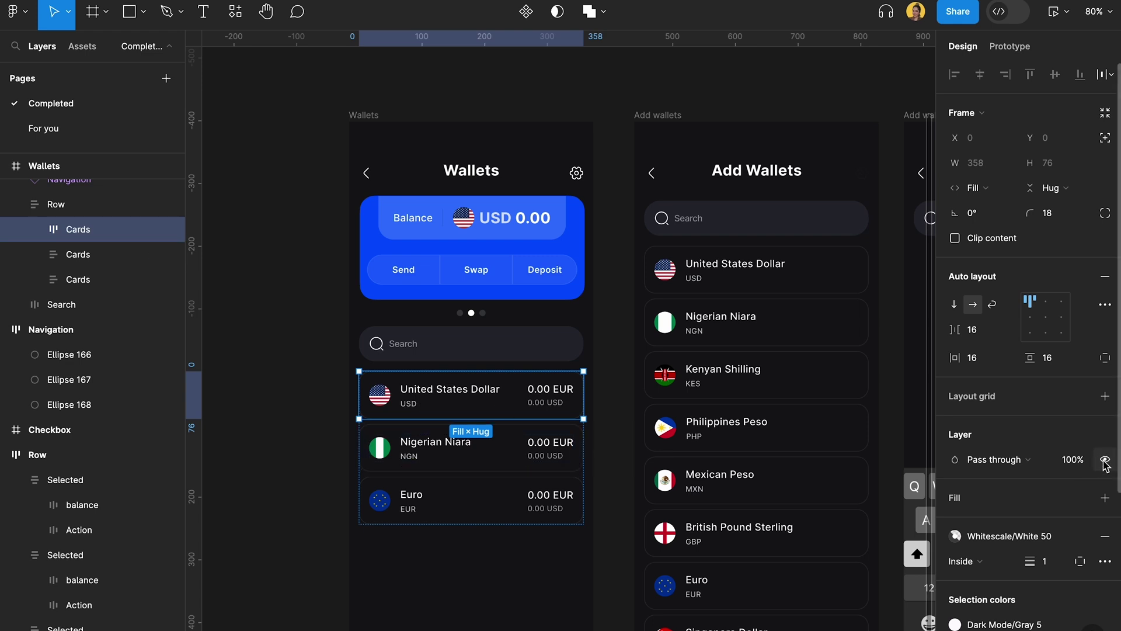
click(1105, 461)
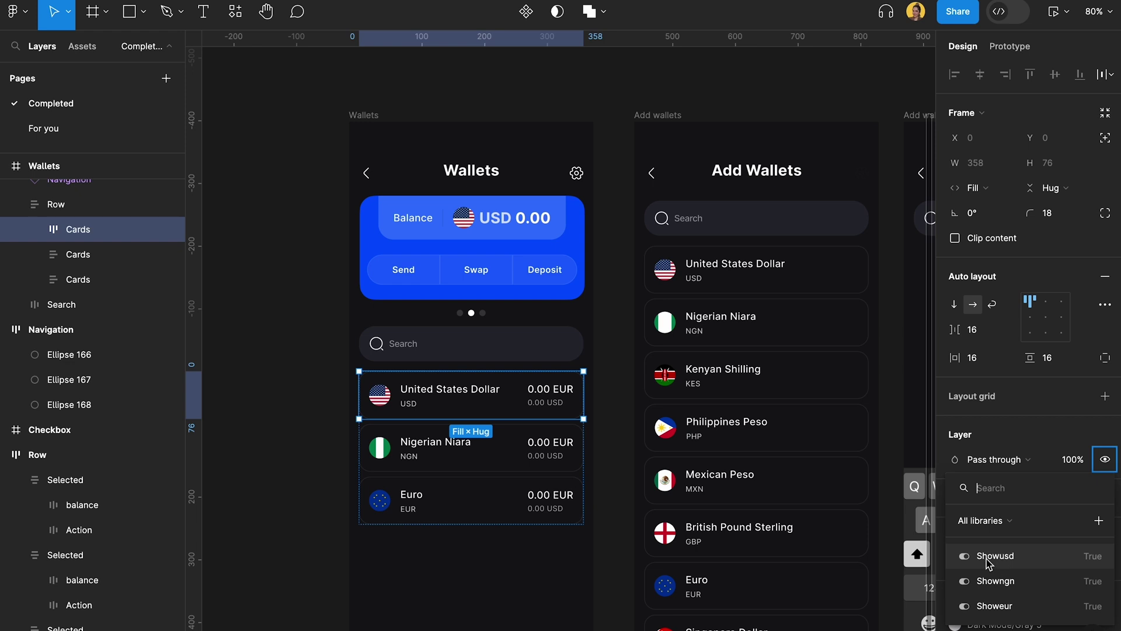
click(994, 557)
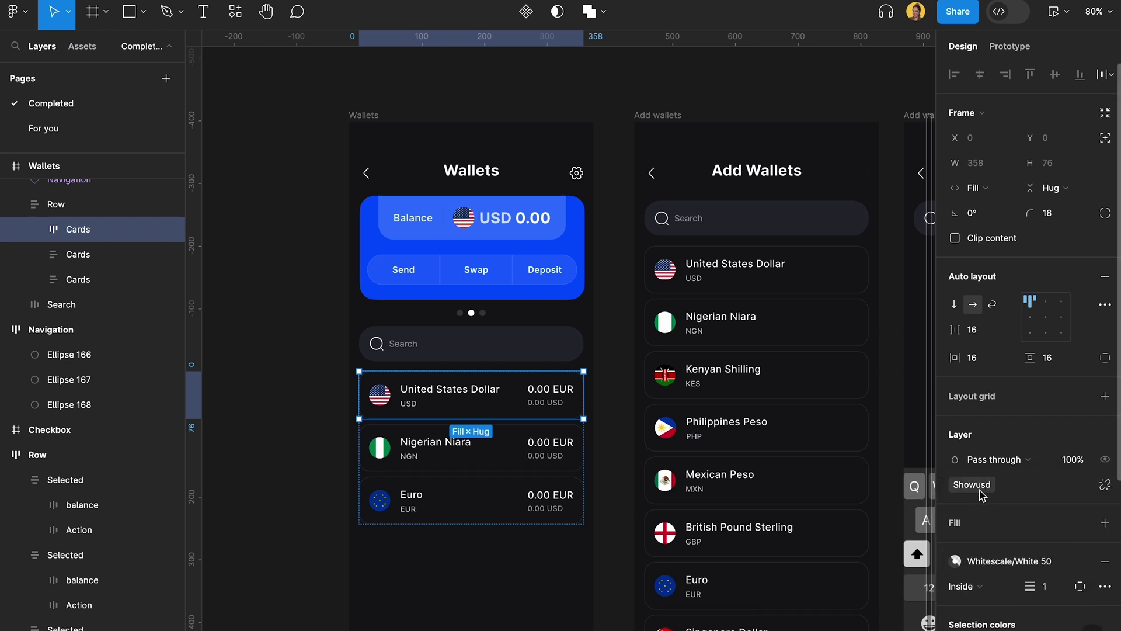
Bind the Nigerian Niara card's visibility to the Showngn variable and the Euro card's visibility to Showeur
click(560, 456)
click(1105, 459)
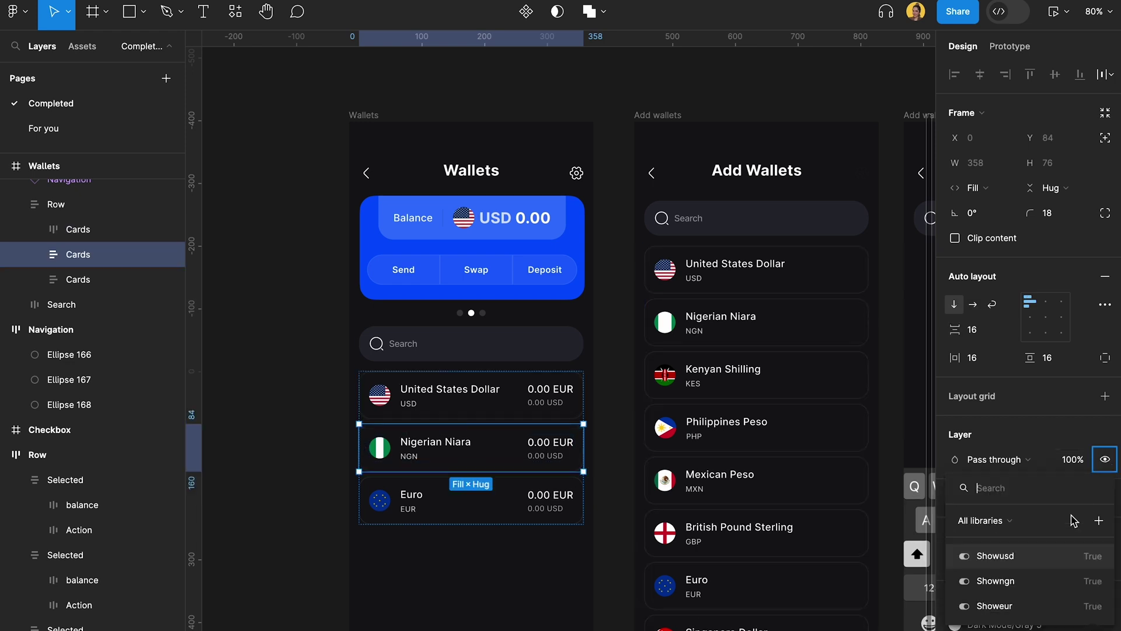
click(1035, 588)
click(581, 500)
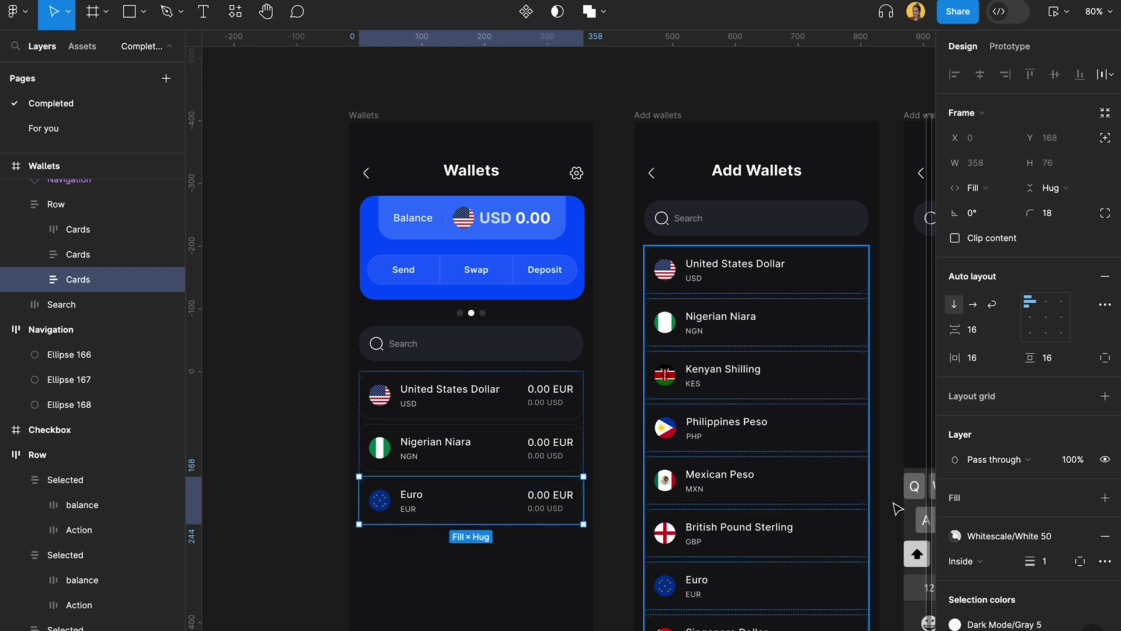
click(1105, 459)
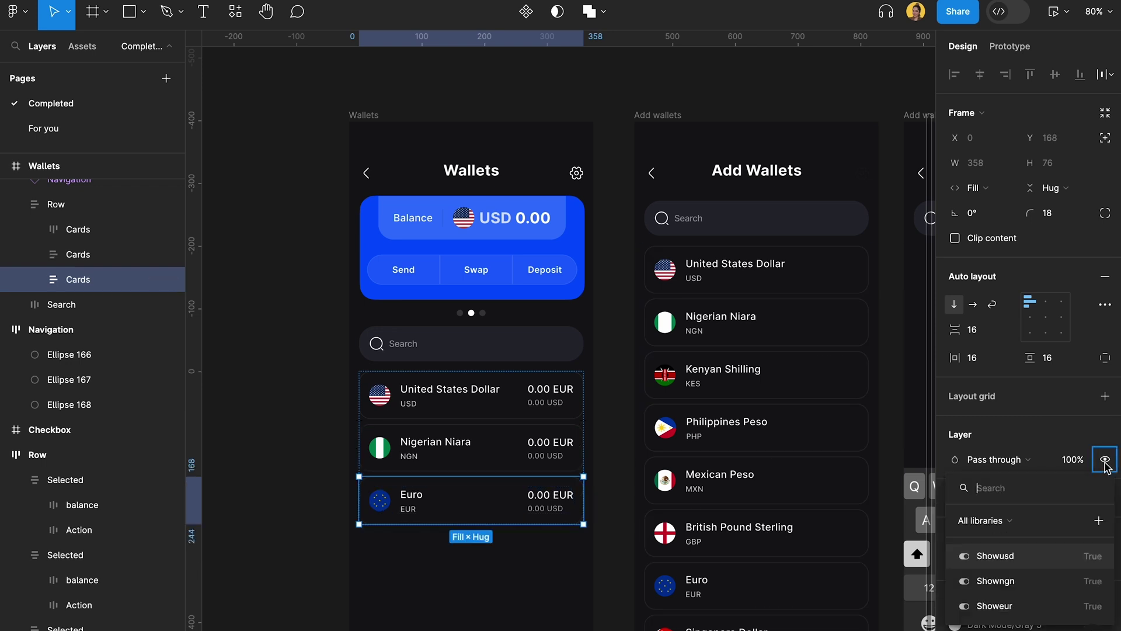
click(1006, 614)
Check the visibility variable assigned to each of the three currency cards in the Wallets frame
click(525, 455)
click(539, 414)
click(523, 517)
click(534, 453)
click(540, 416)
click(535, 469)
click(528, 501)
click(615, 426)
Group the Showusd, Showngn and Showeur local variables into a group named Currency
scroll(723, 287, up, 3)
scroll(723, 286, down, 2)
scroll(723, 286, up, 2)
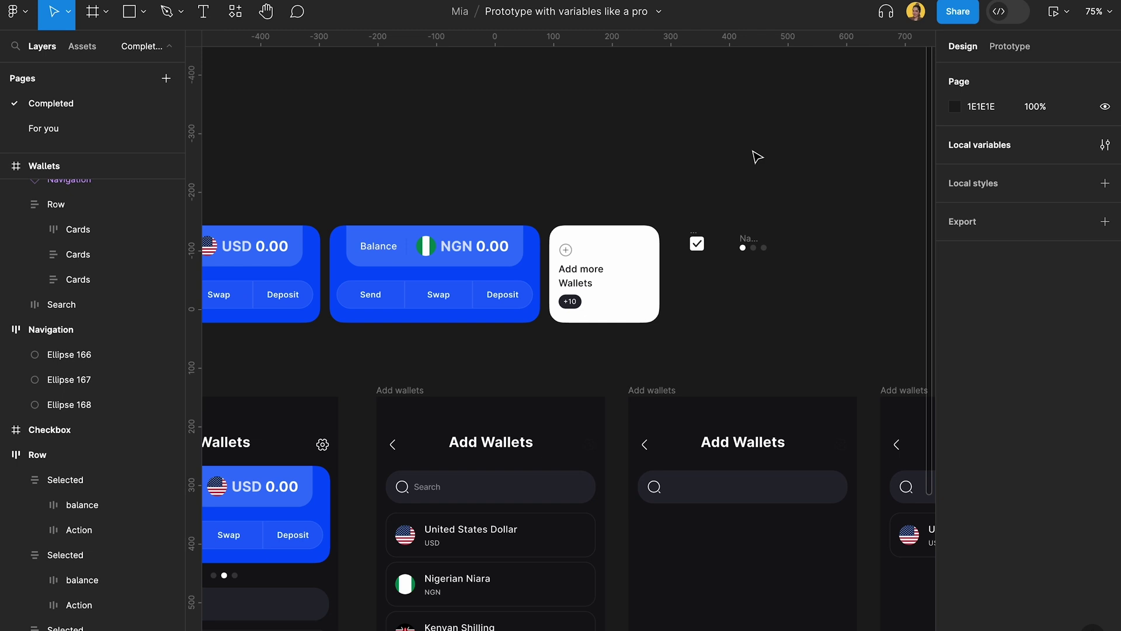
click(1105, 145)
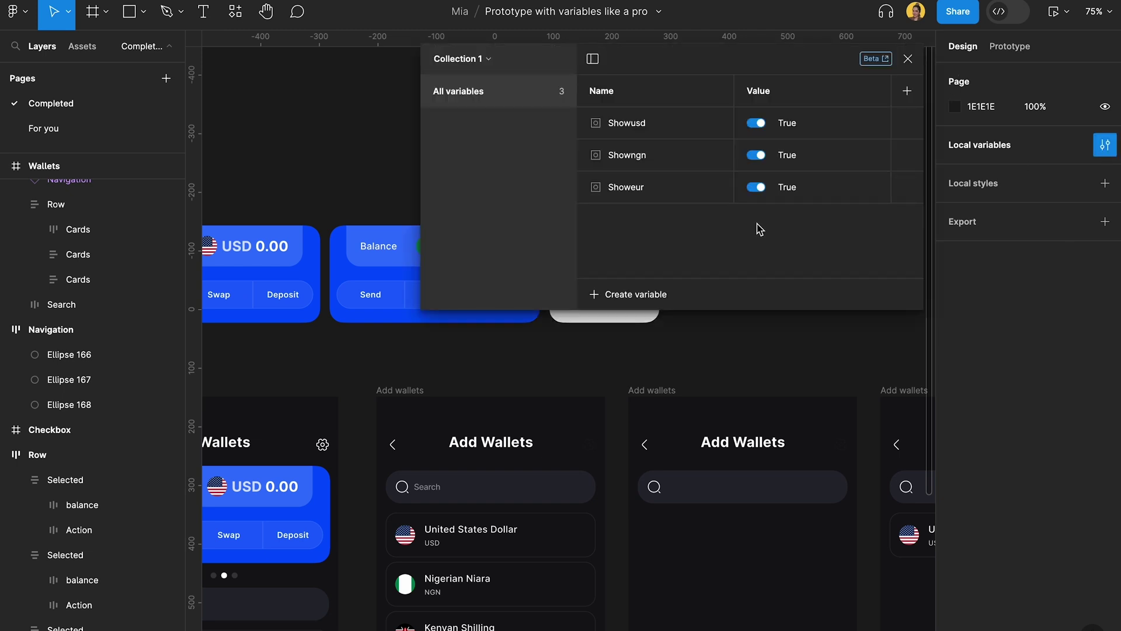
drag(681, 127, 680, 199)
right_click(660, 169)
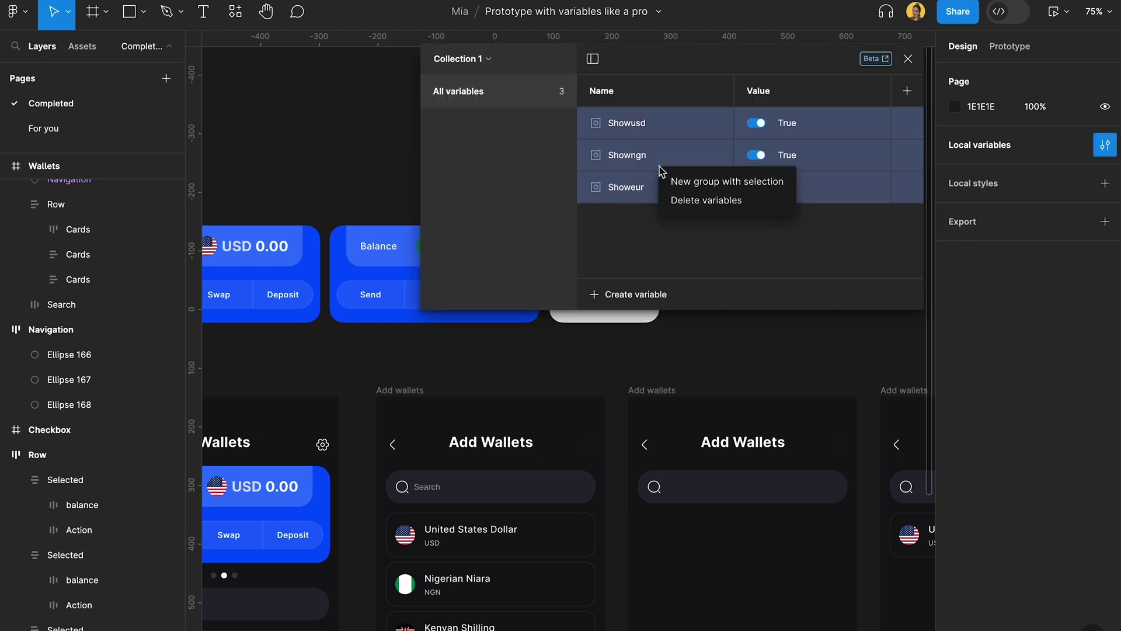
click(701, 188)
text(Currency)
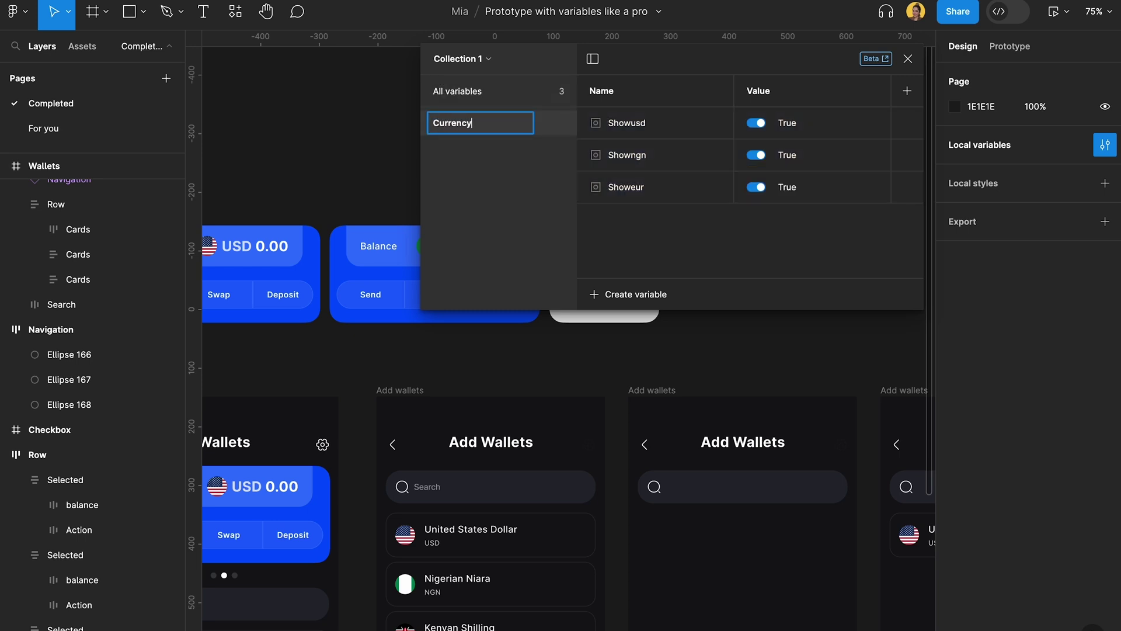
key(Return)
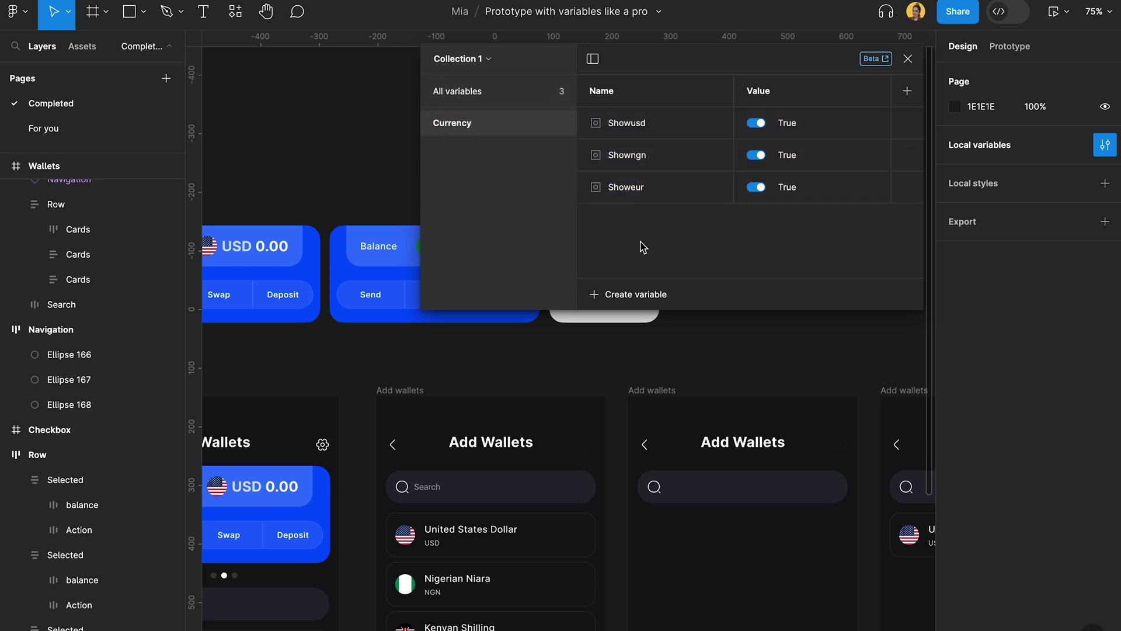
Create a Boolean variable named Checkbox outside the Currency group and set its value to True
scroll(552, 394, up, 3)
scroll(552, 394, right, 2)
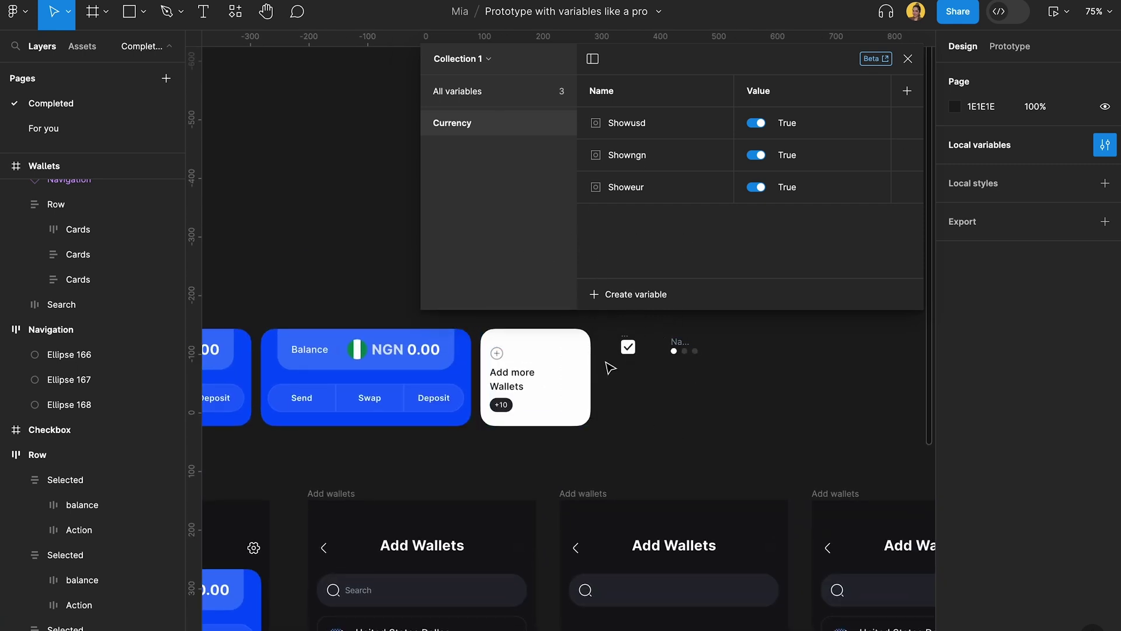
scroll(608, 366, up, 3)
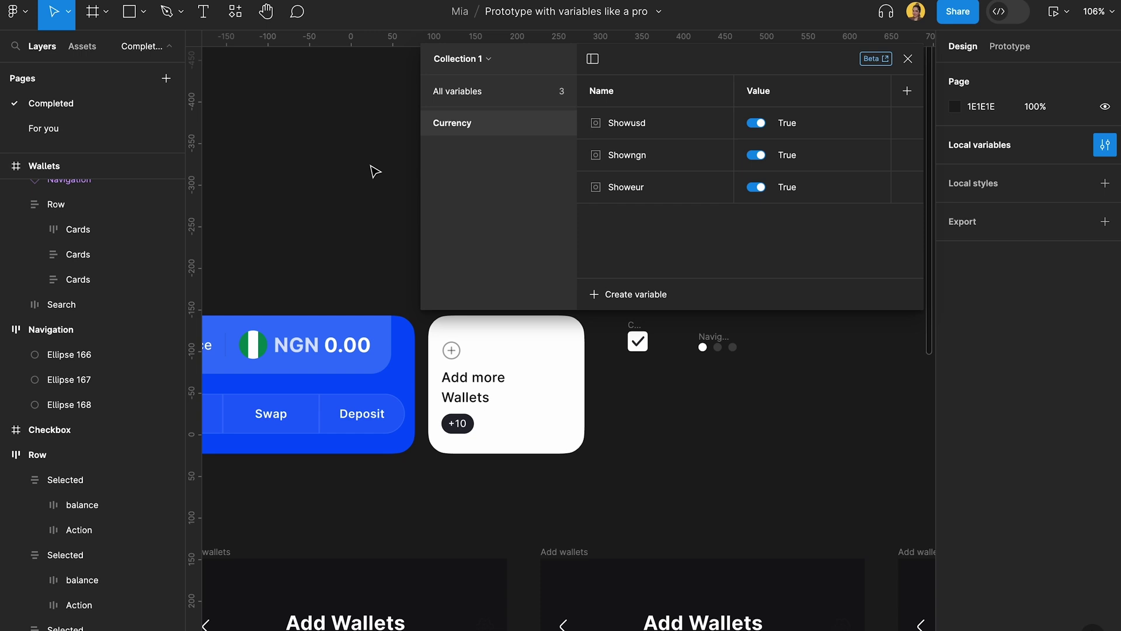
click(457, 92)
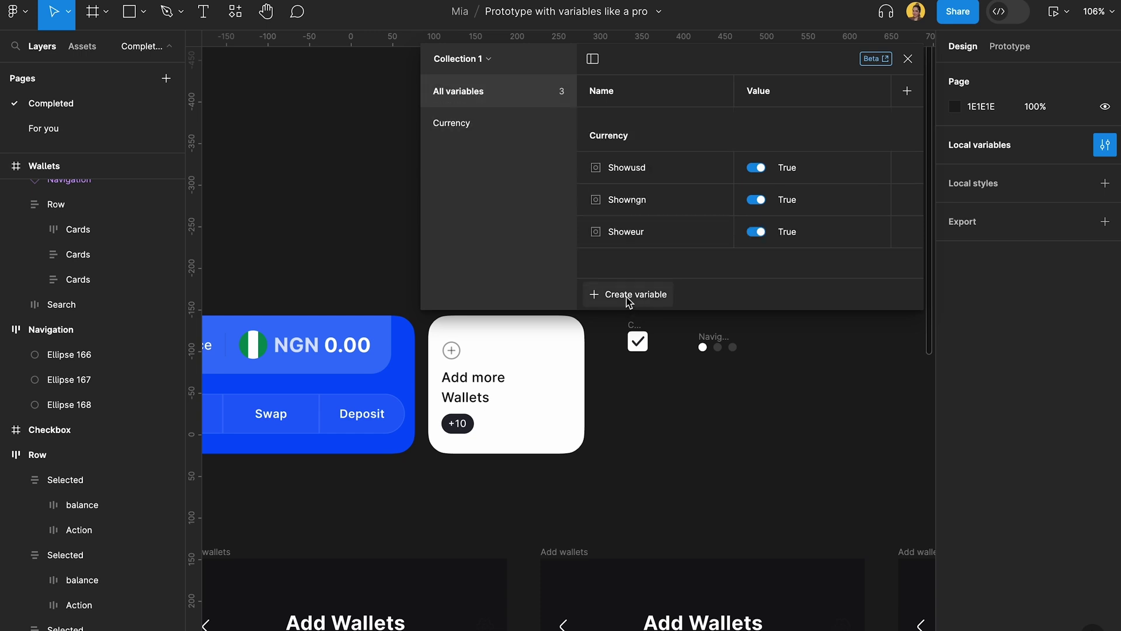
click(628, 295)
text(Che)
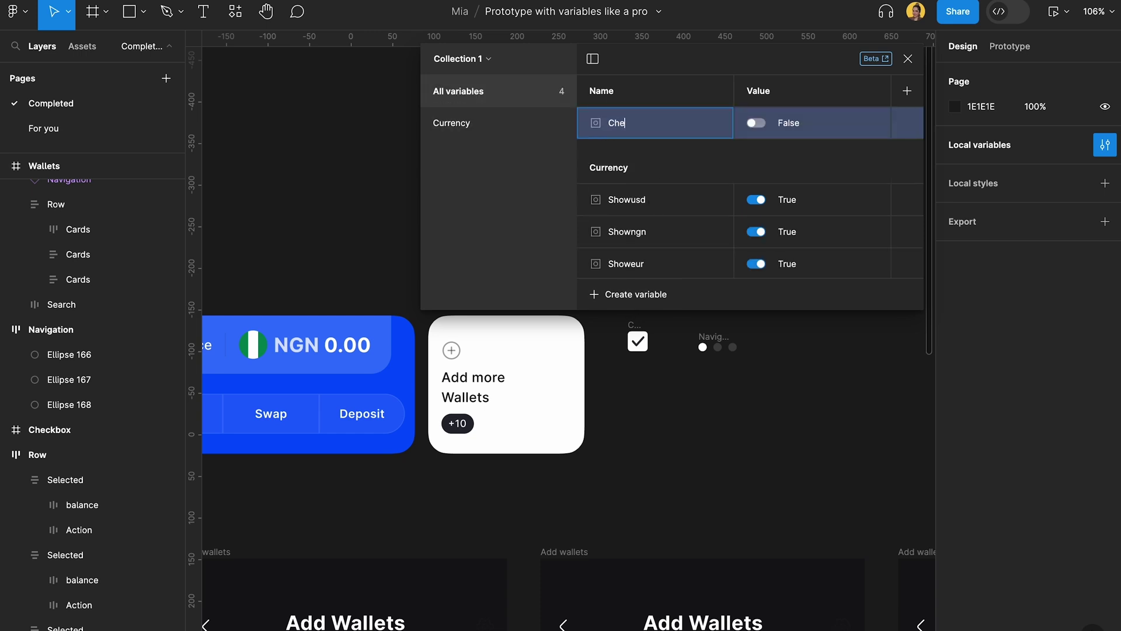
text(ckbox)
click(758, 124)
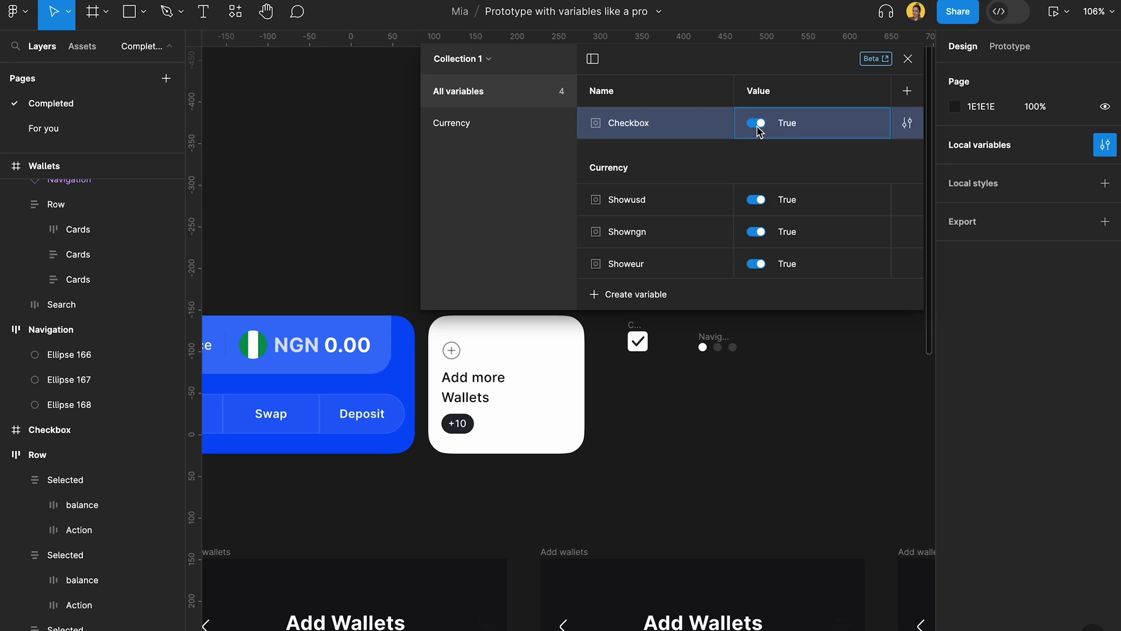
scroll(664, 342, up, 1)
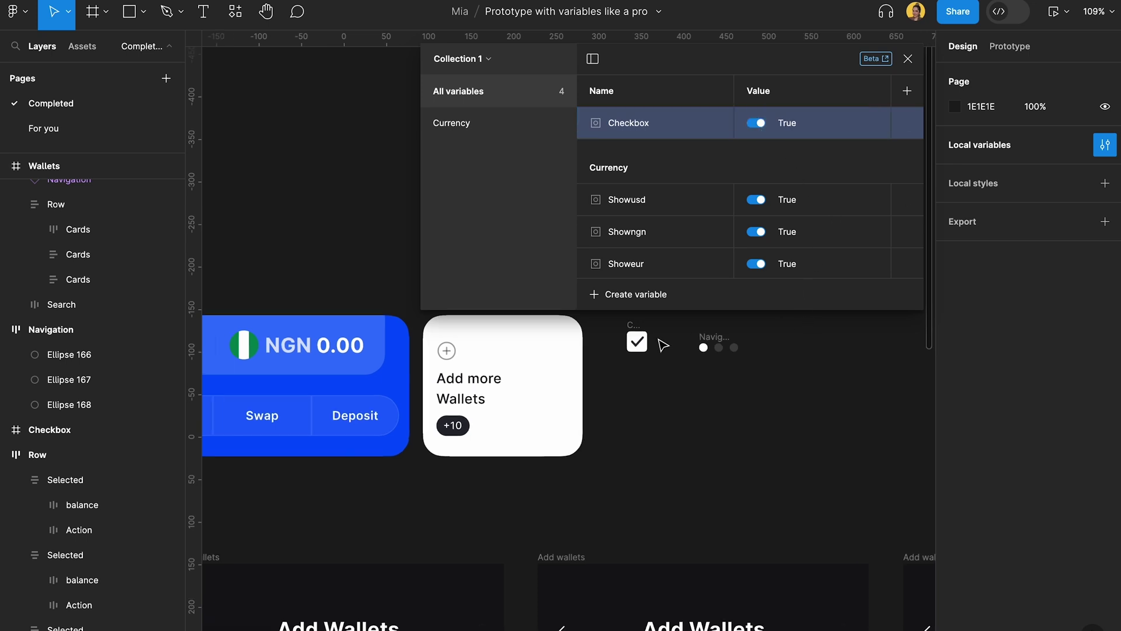
click(908, 58)
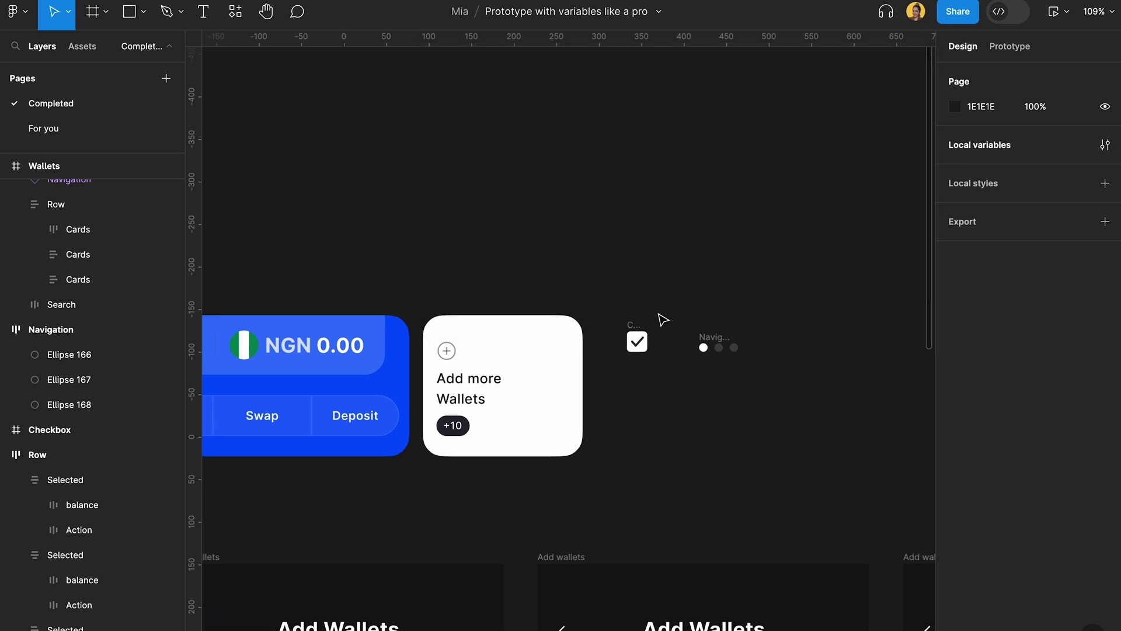
Bind the Checkbox frame's visibility to the Checkbox variable and nudge the frame down to Y -117
scroll(659, 320, up, 5)
click(624, 348)
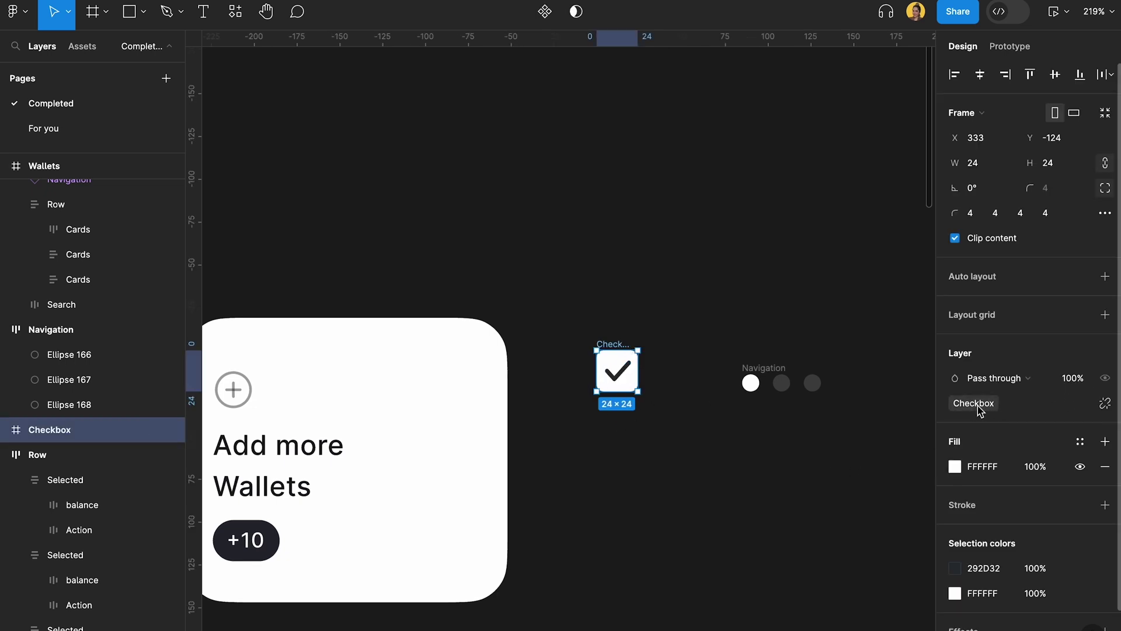
click(1105, 403)
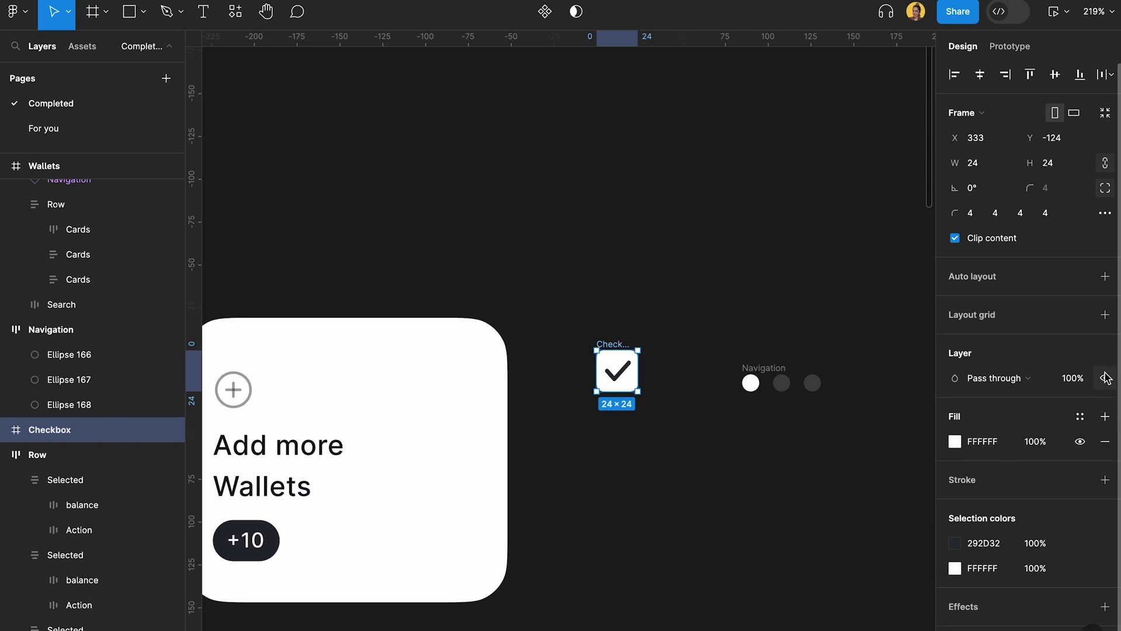
click(1105, 378)
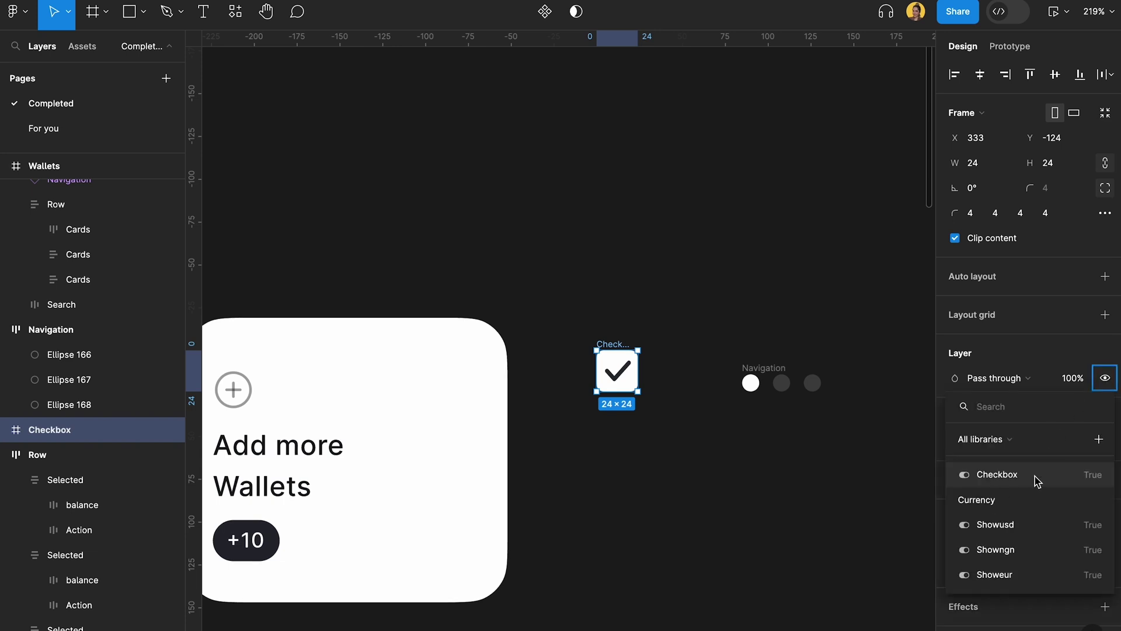
click(987, 478)
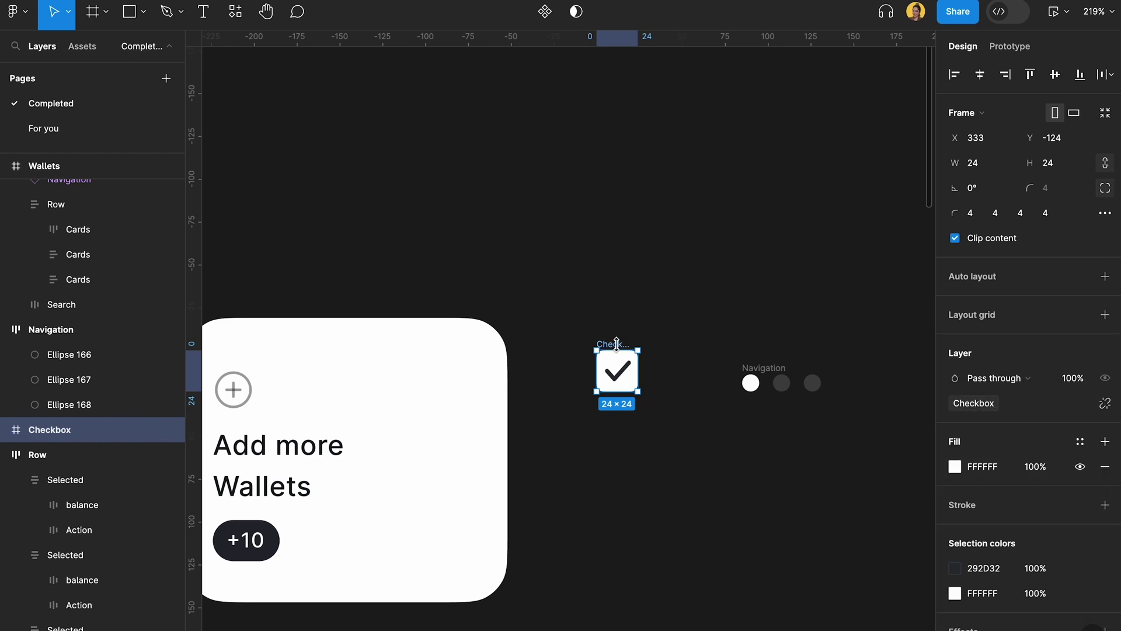
click(635, 375)
scroll(636, 375, down, 1)
scroll(635, 375, right, 1)
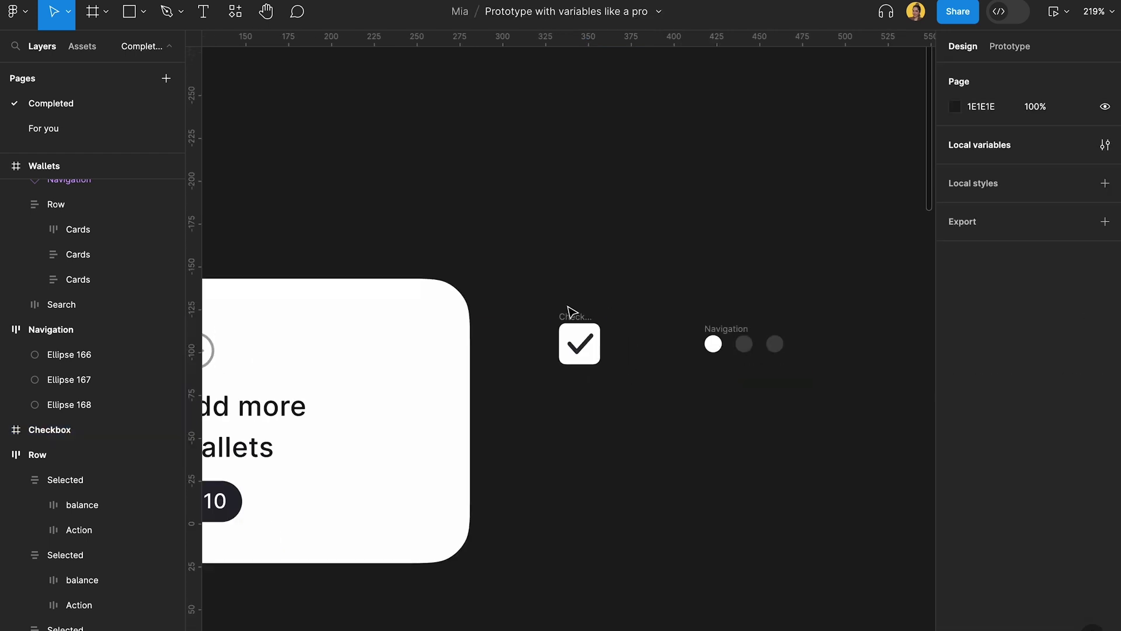
Turn the Checkbox frame into a component and add a second variant to it
click(573, 314)
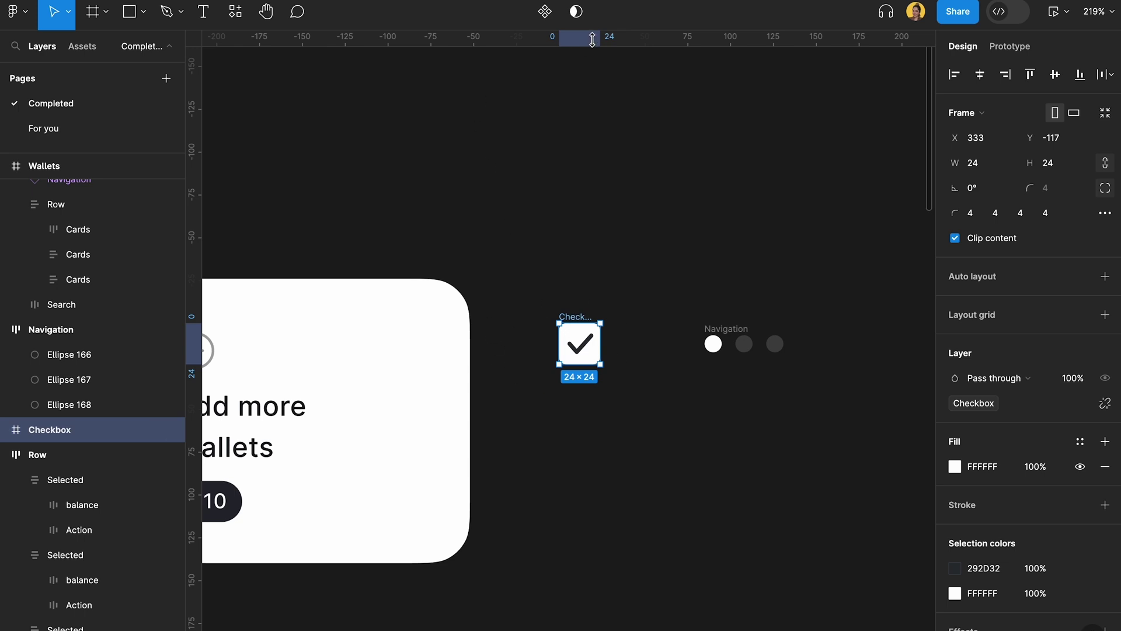
click(544, 11)
click(545, 12)
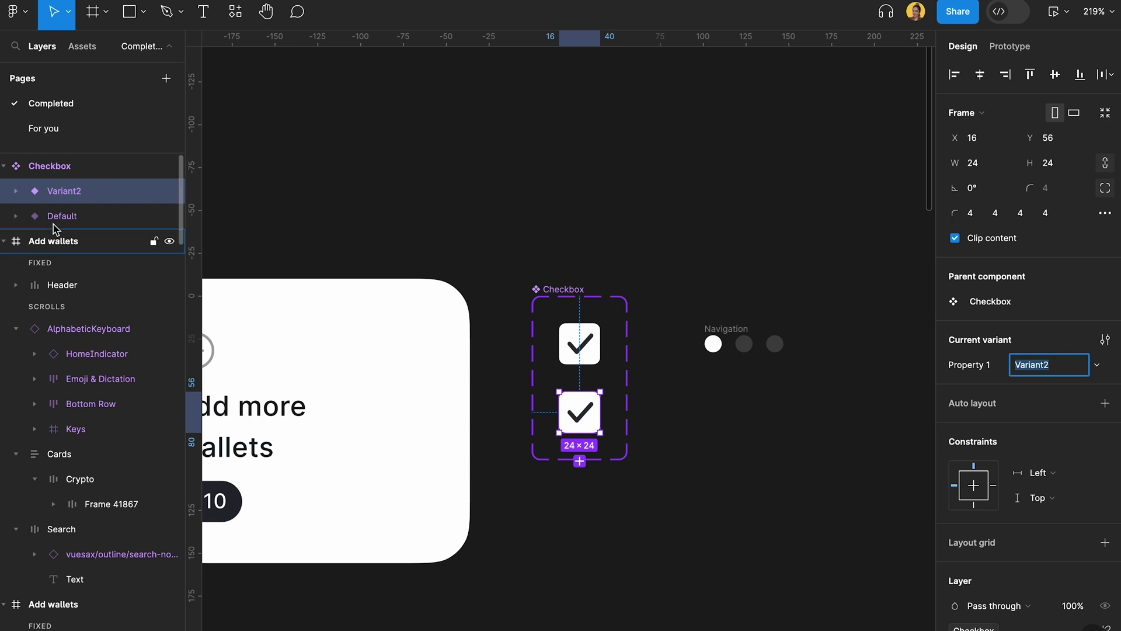
Rename the Checkbox component's default variant Status=On and its second variant Status=off
double_click(95, 218)
text(Status=)
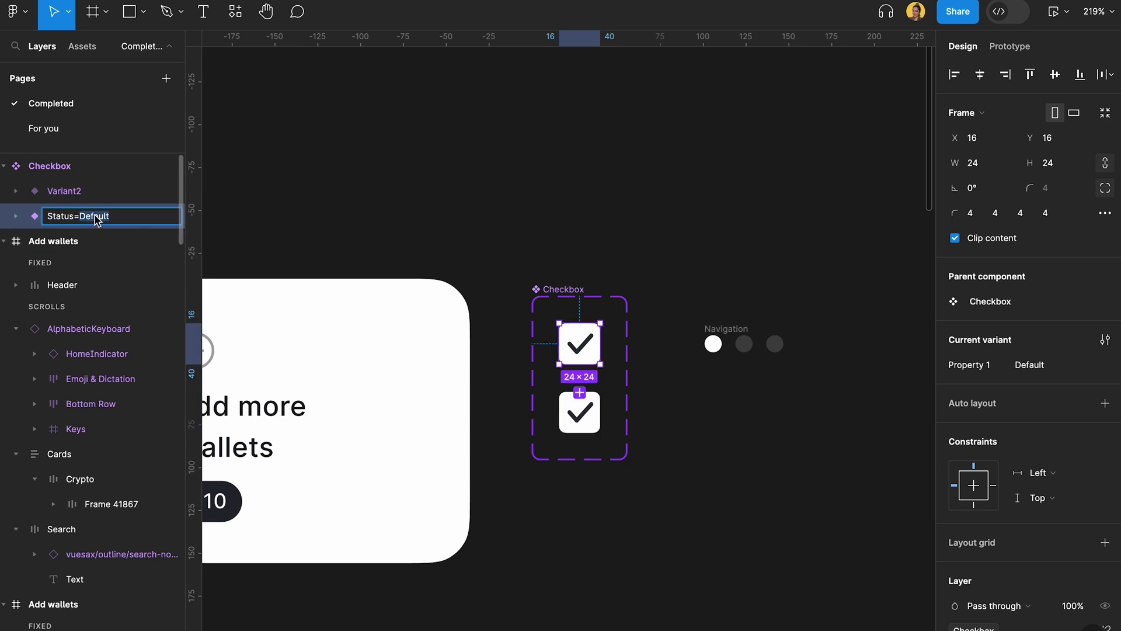
text(On)
double_click(70, 190)
drag(90, 195, 23, 200)
text(Status=off)
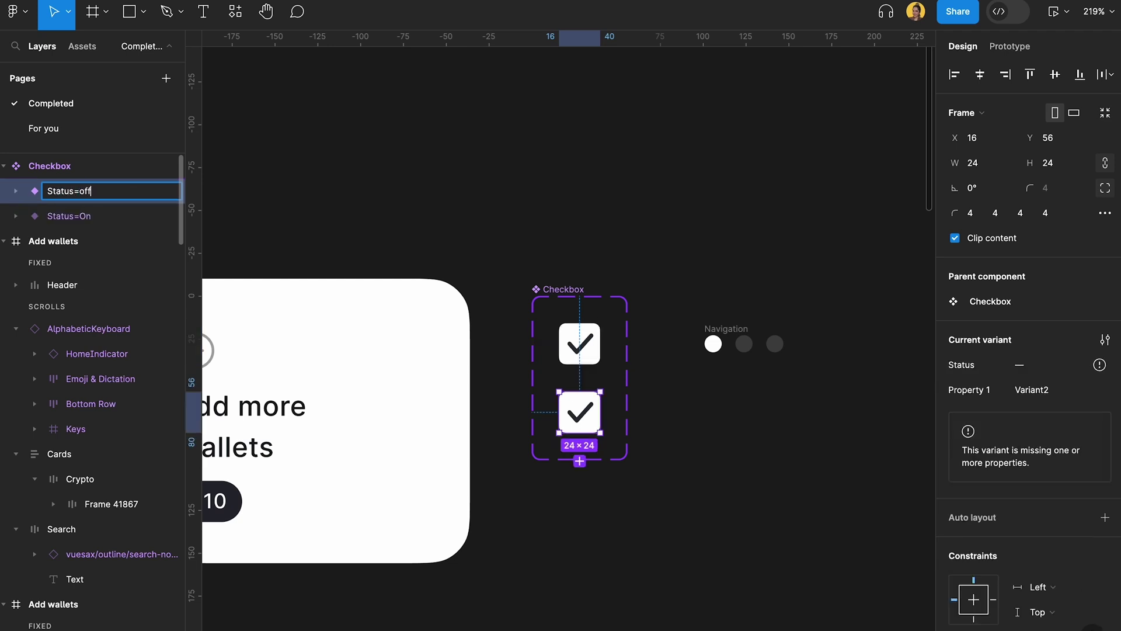
key(Return)
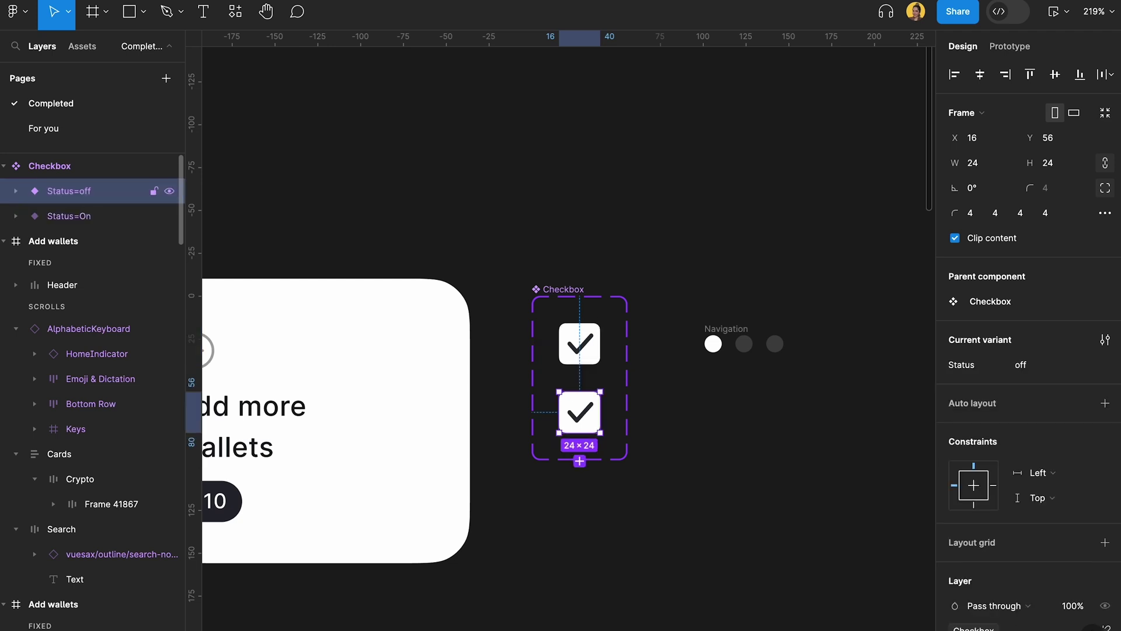
Set the fill of the Status=off checkbox variant to 292D32, copying the checkmark's color
scroll(619, 409, up, 5)
scroll(1029, 500, down, 5)
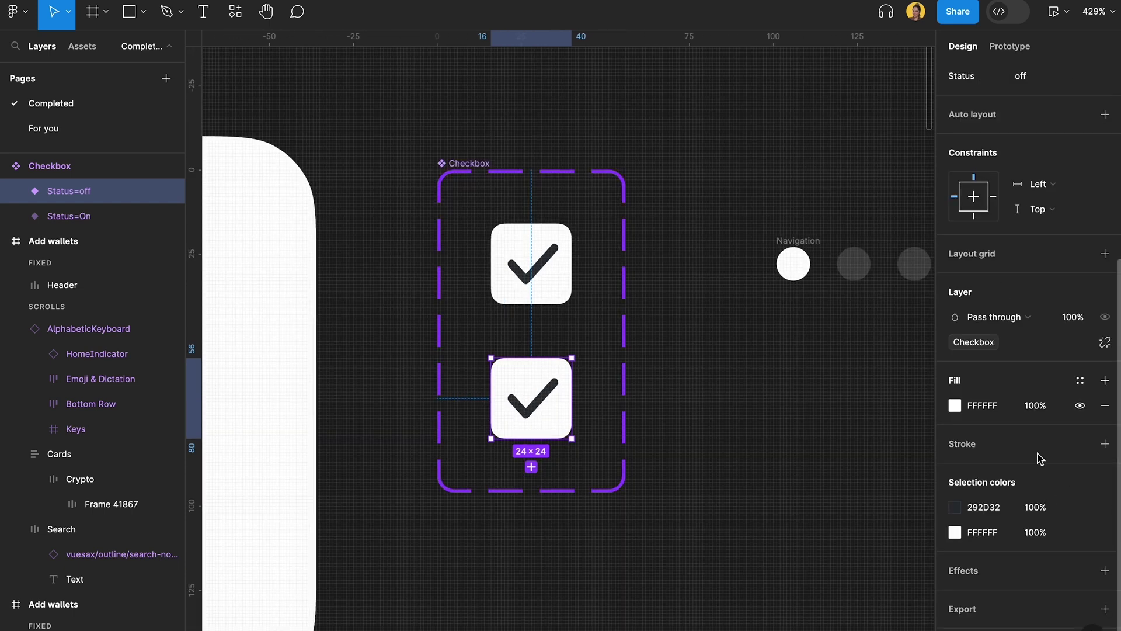
click(986, 507)
key(ctrl+c)
click(982, 406)
key(ctrl+v)
key(Return)
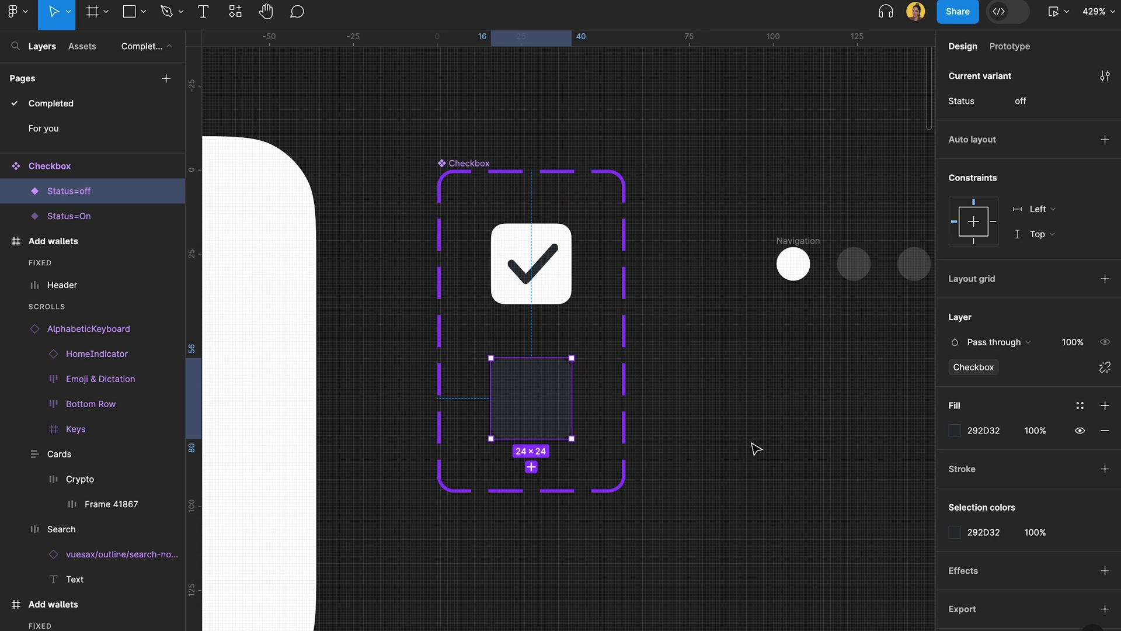
scroll(751, 450, down, 10)
click(751, 450)
Copy the Status=On checkbox variant into the United States Dollar row of the first Add wallets screen
scroll(756, 449, down, 3)
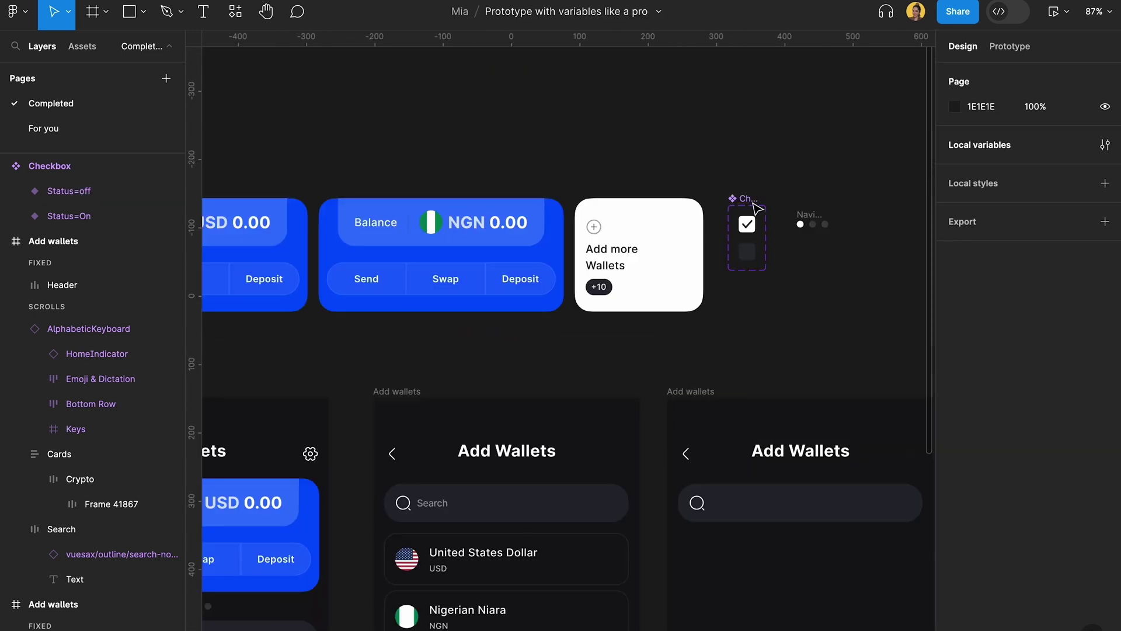
scroll(746, 228, up, 2)
scroll(746, 227, down, 5)
click(743, 223)
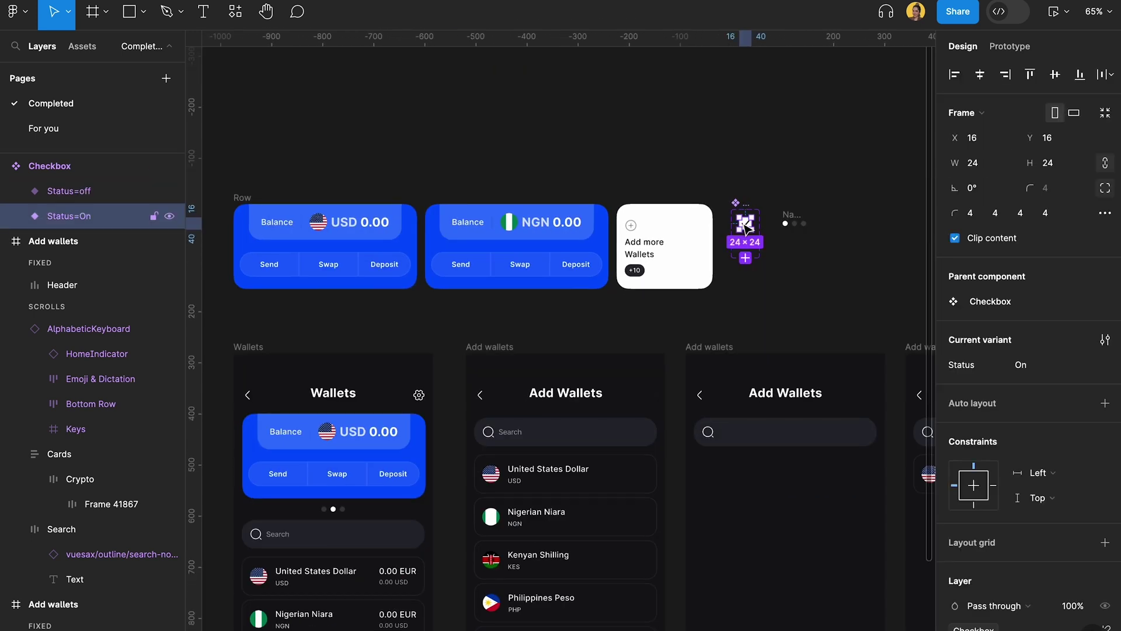
scroll(591, 471, up, 2)
scroll(591, 400, up, 2)
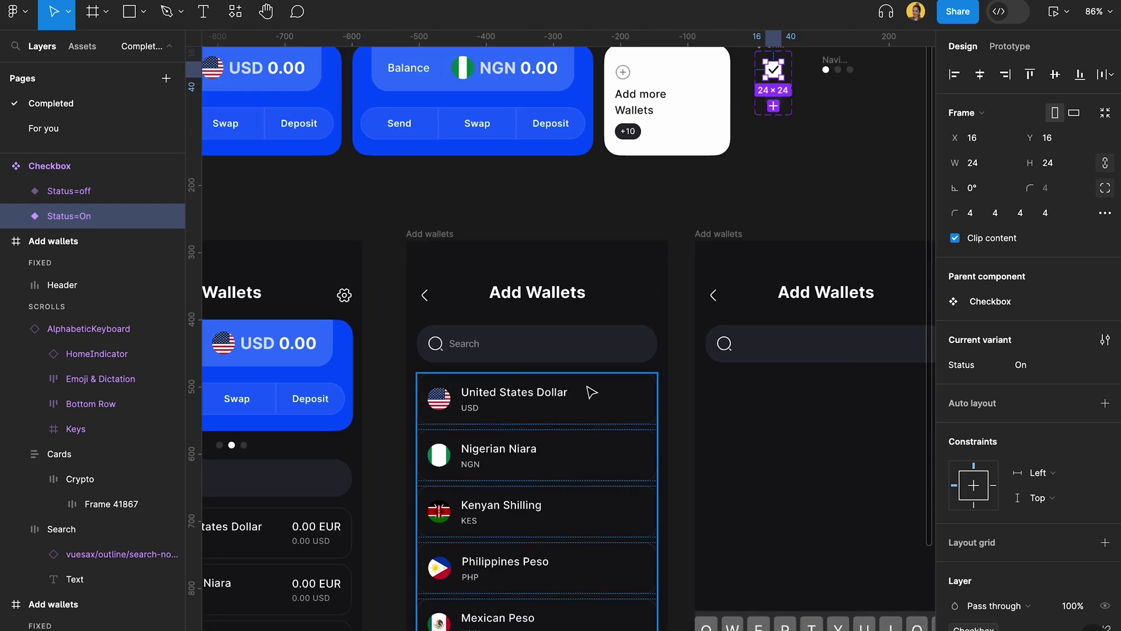
click(591, 402)
click(591, 403)
key(ctrl+v)
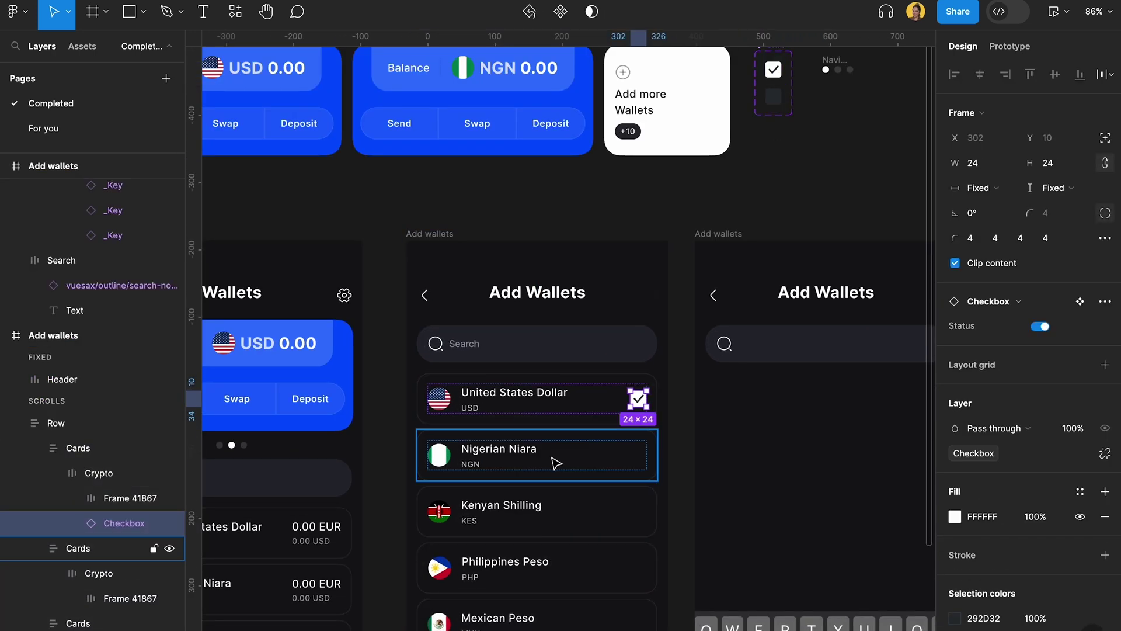
Paste the checkbox at the far end of the Nigerian Niara row, undoing the misplaced copy beside the currency name
click(553, 460)
click(553, 460)
key(ctrl+v)
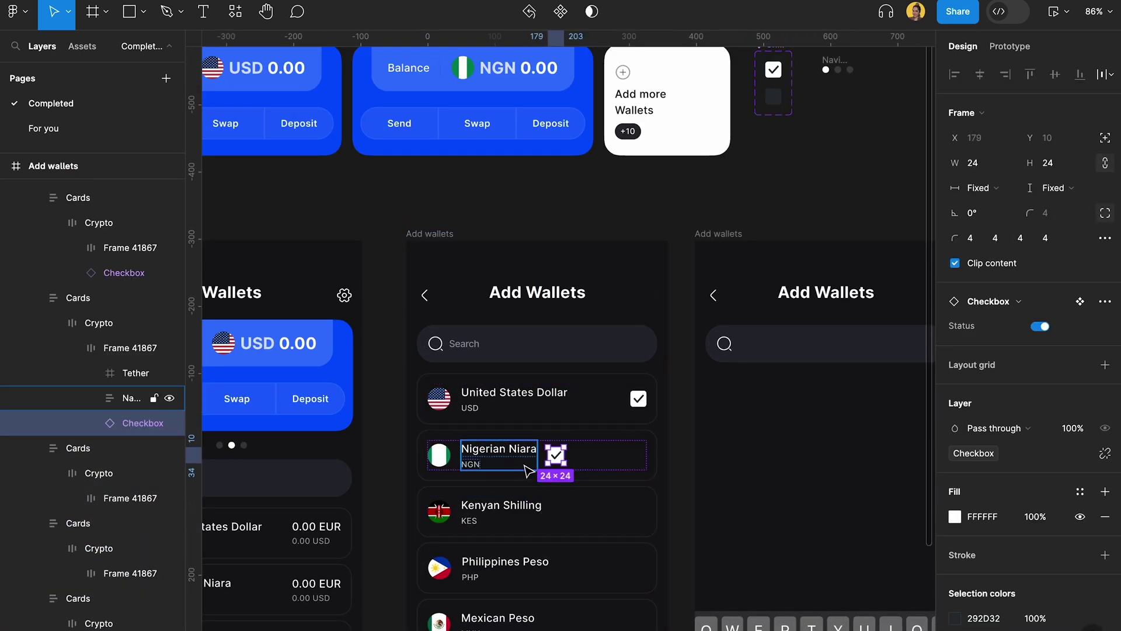
key(ctrl+z)
key(ctrl+v)
Paste the checkbox into each remaining currency row, from Kenyan Shilling through Singapore Dollar
scroll(553, 462, down, 2)
click(552, 409)
click(552, 408)
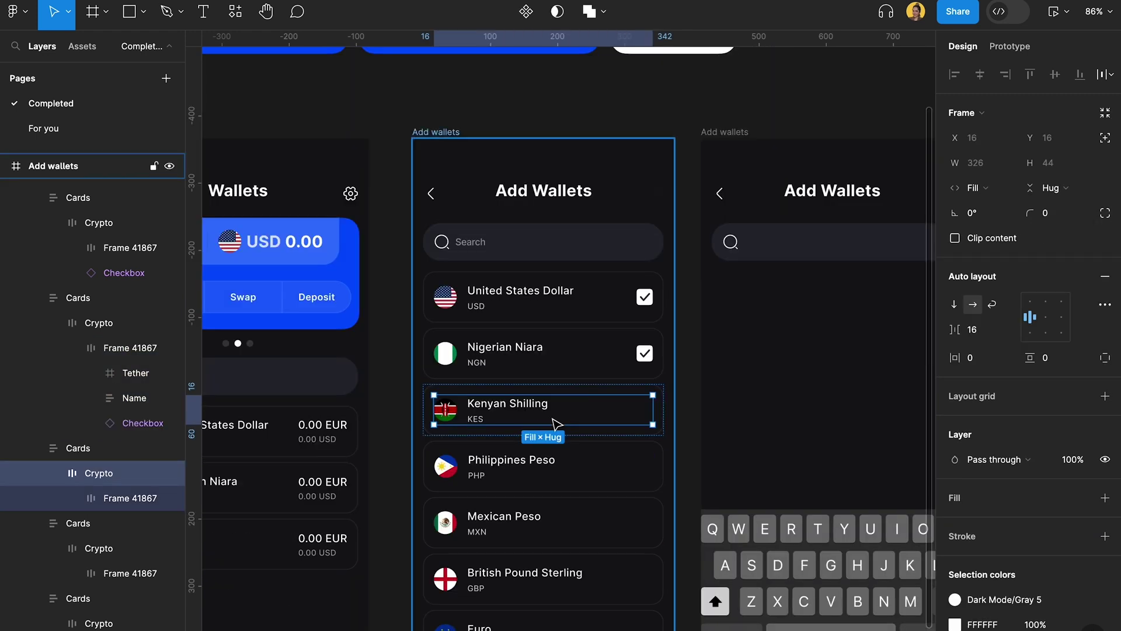
key(ctrl+v)
click(549, 464)
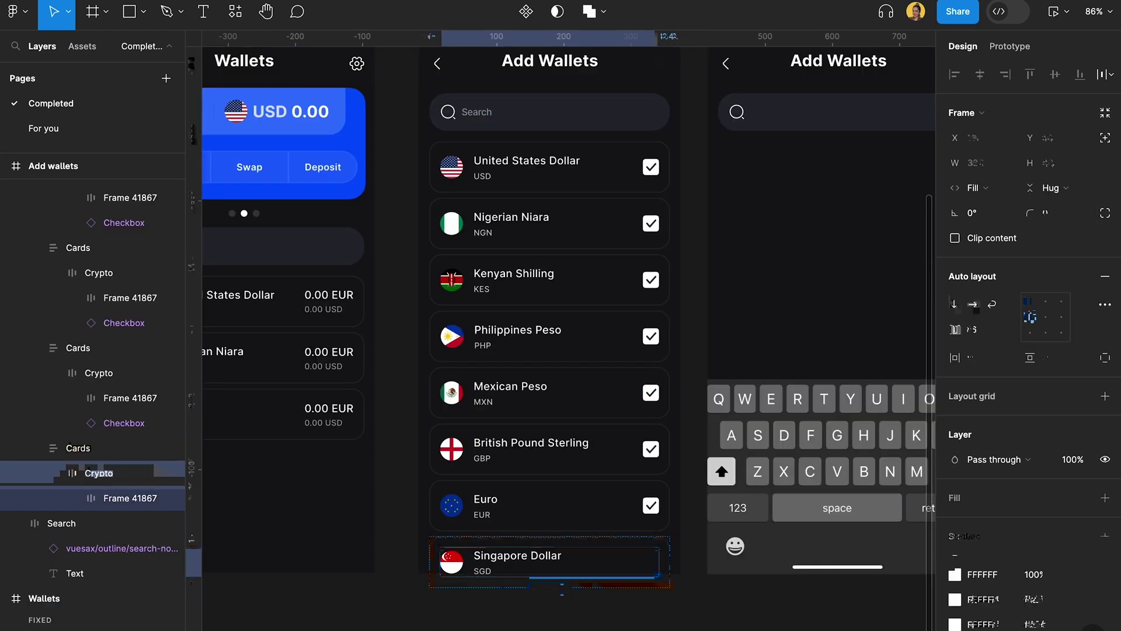
key(ctrl+v)
key(Escape)
Examine the Checkbox component's variants and the currency cards on the Wallets screen that they will control
scroll(689, 158, down, 3)
scroll(694, 161, up, 2)
click(675, 169)
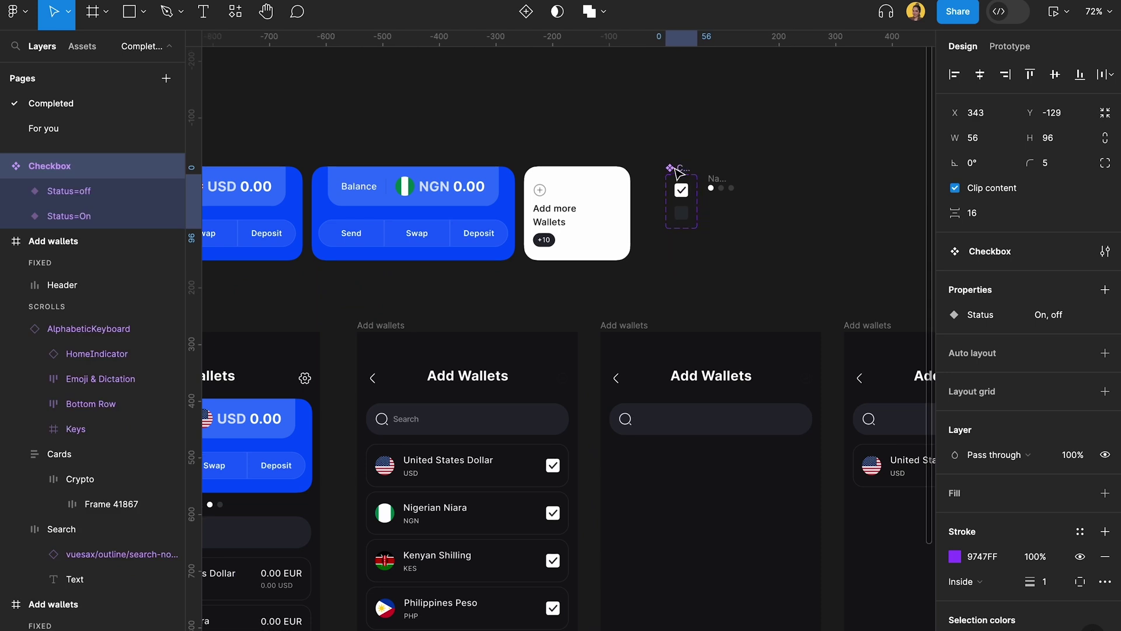
key(Escape)
scroll(672, 193, up, 3)
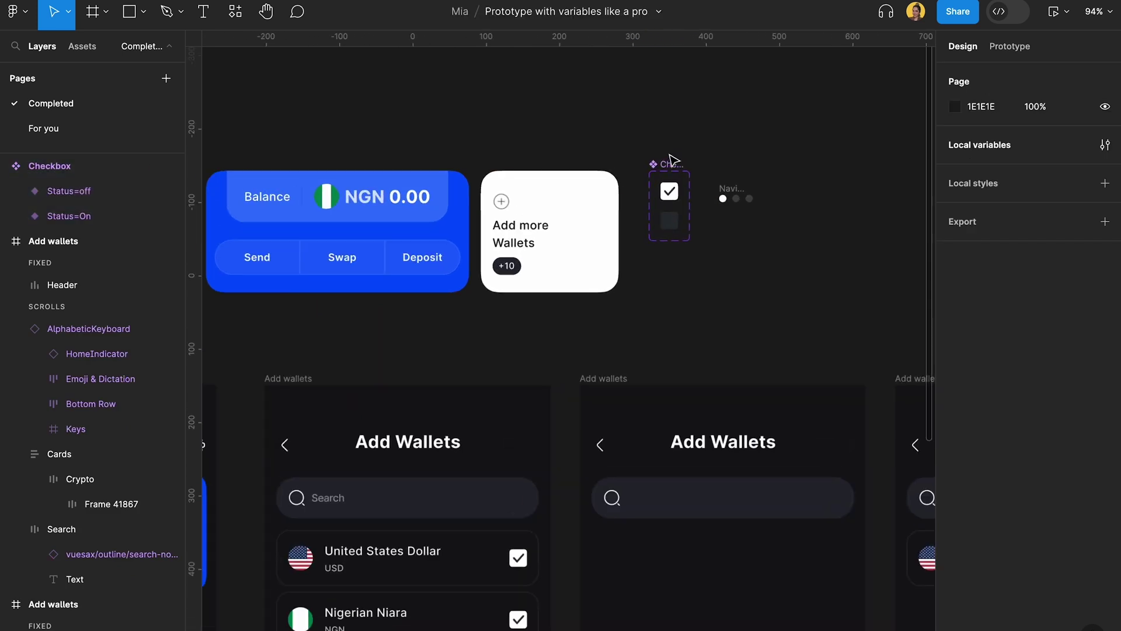
click(669, 192)
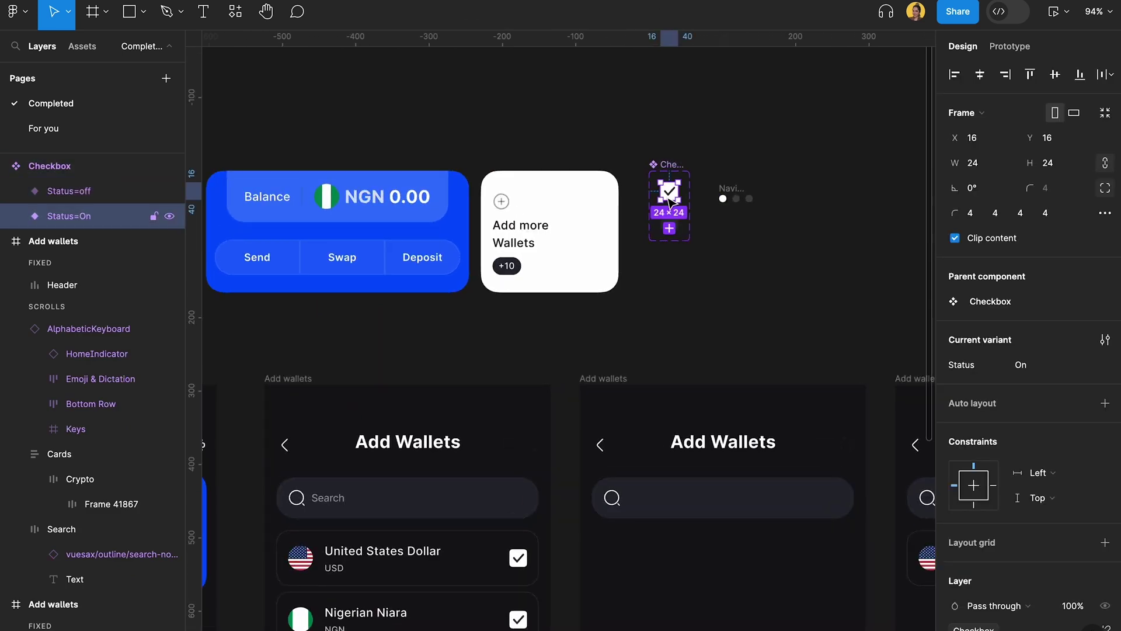
scroll(595, 303, down, 3)
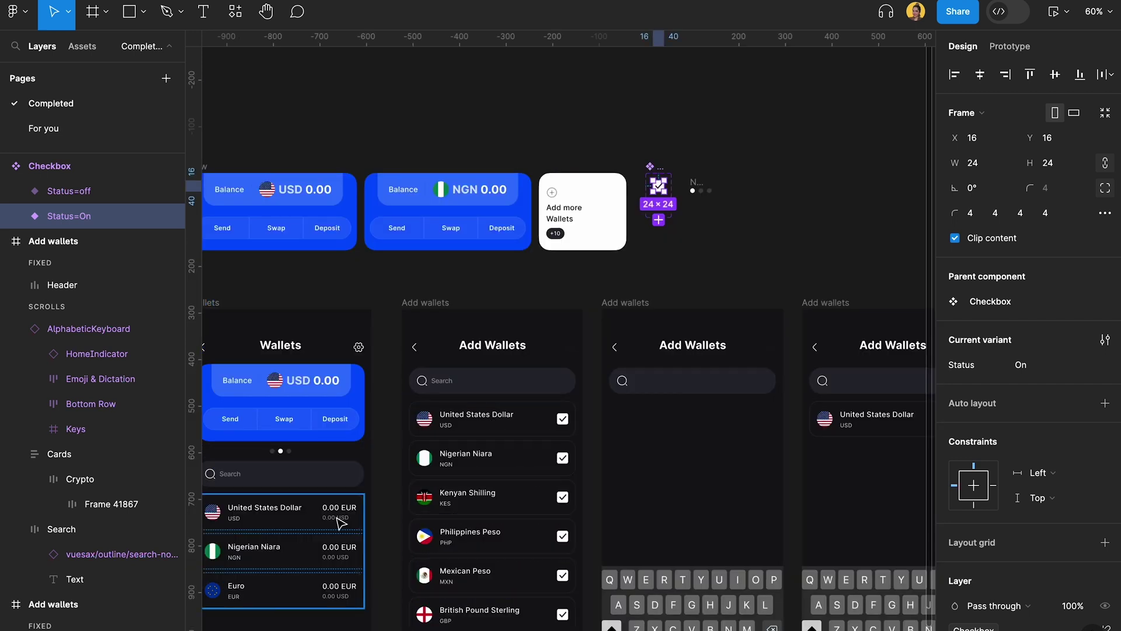
click(342, 559)
click(345, 587)
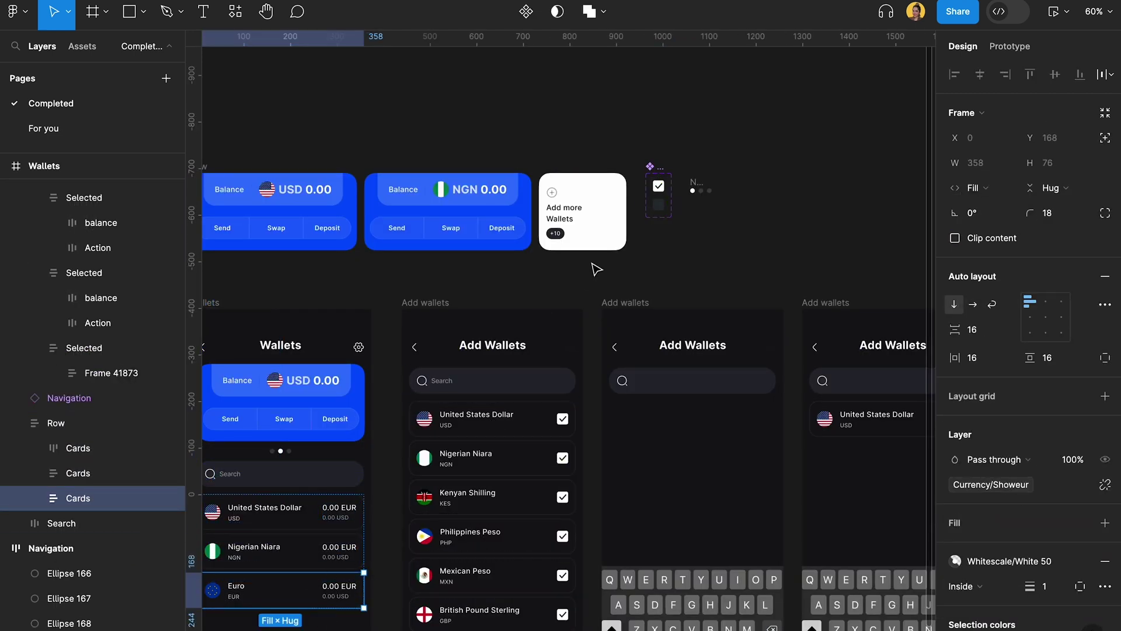
scroll(596, 266, down, 2)
scroll(595, 265, left, 2)
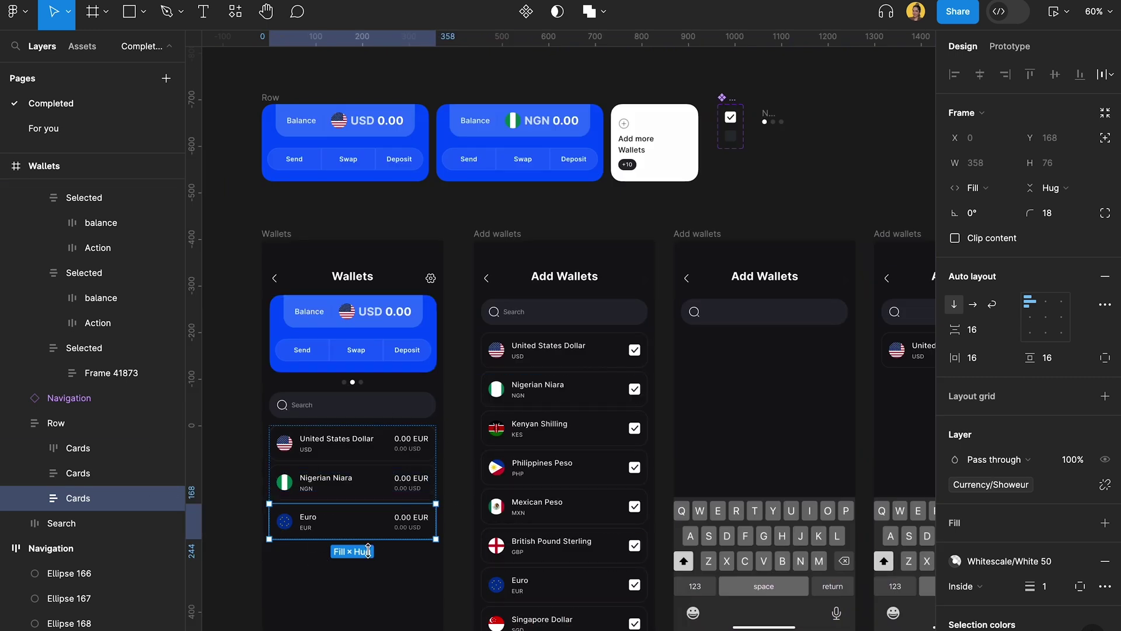
click(463, 328)
scroll(466, 334, up, 1)
scroll(466, 334, right, 1)
scroll(473, 333, up, 10)
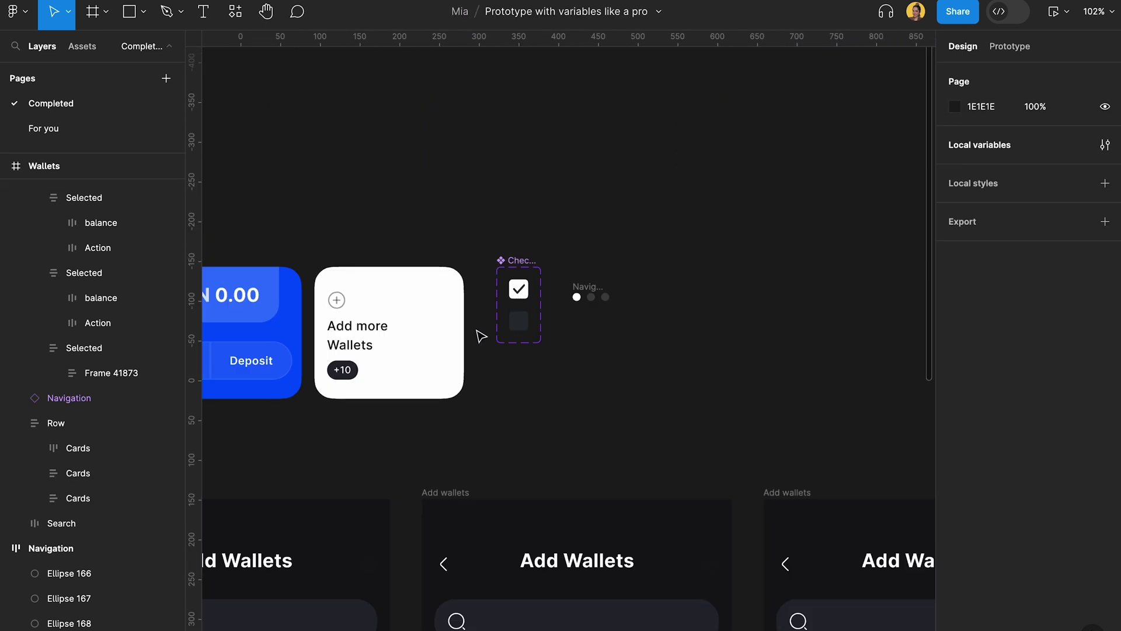
Connect the Status=On checkbox variant to Status=off with an on-click Change to interaction
click(578, 248)
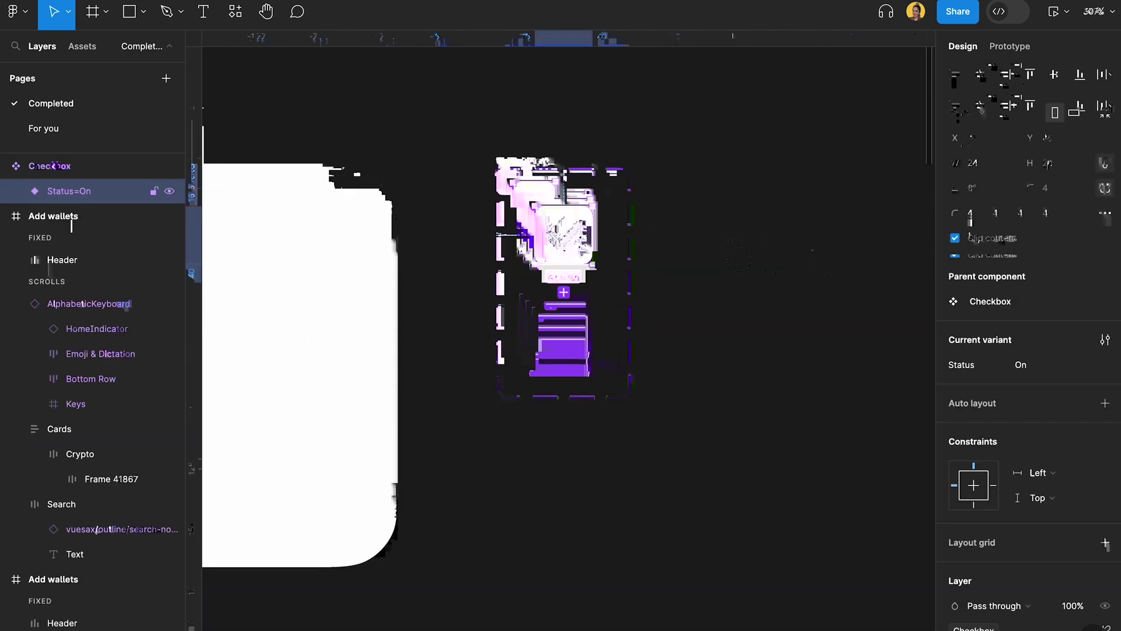
click(1010, 45)
drag(568, 264, 565, 316)
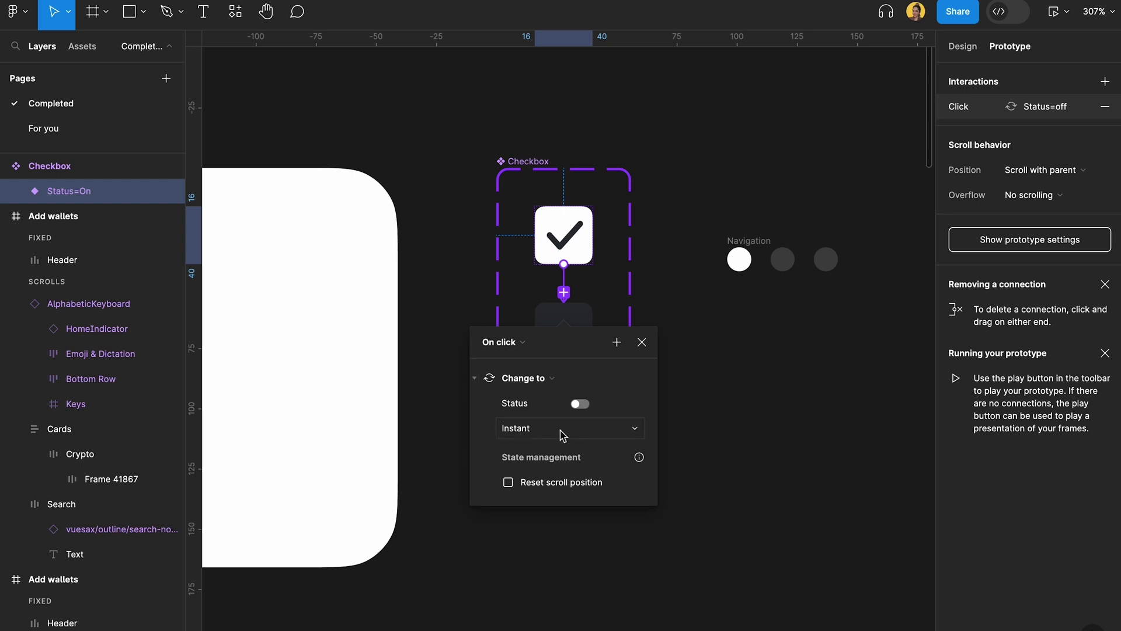
Add a Set variable action to the Status=On variant's click interaction that sets Currency/Showusd to false
click(616, 345)
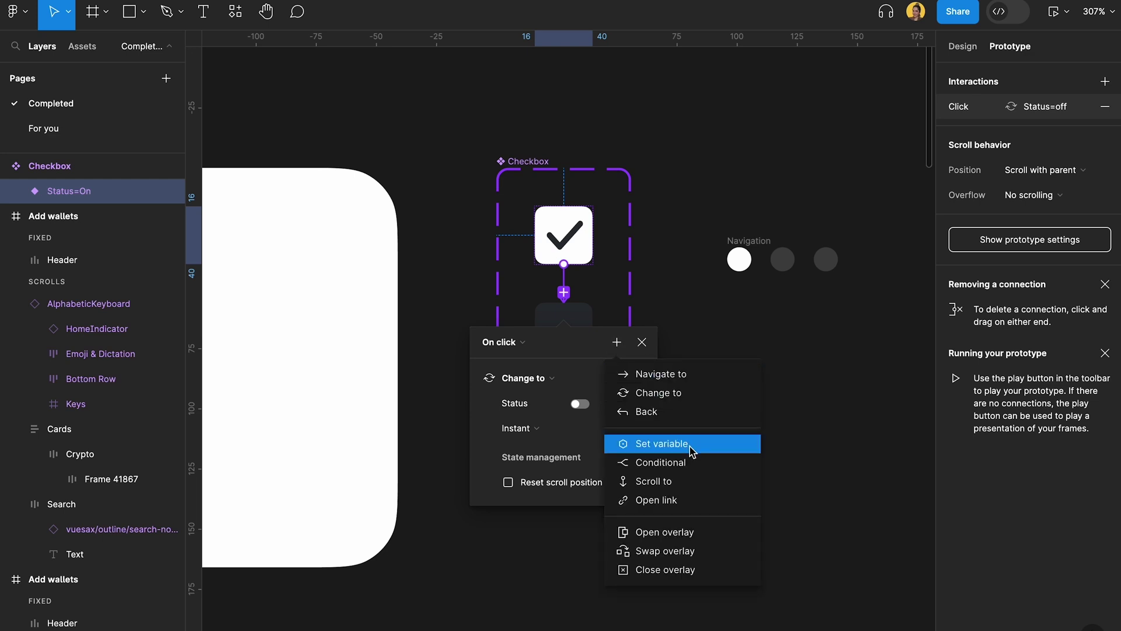
click(662, 444)
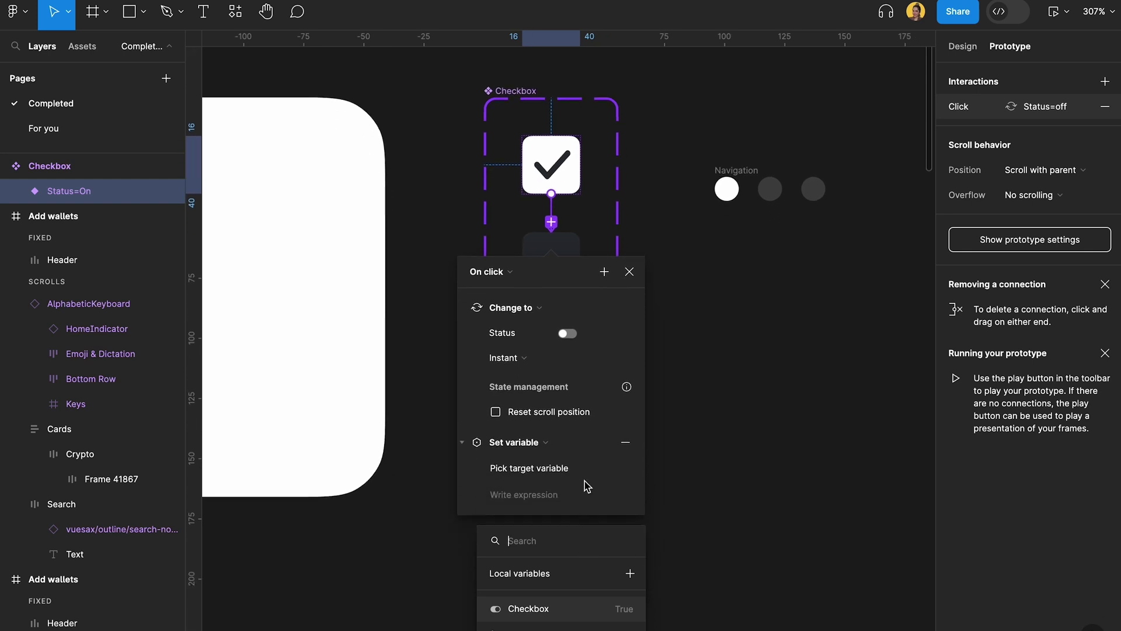
click(698, 479)
click(563, 368)
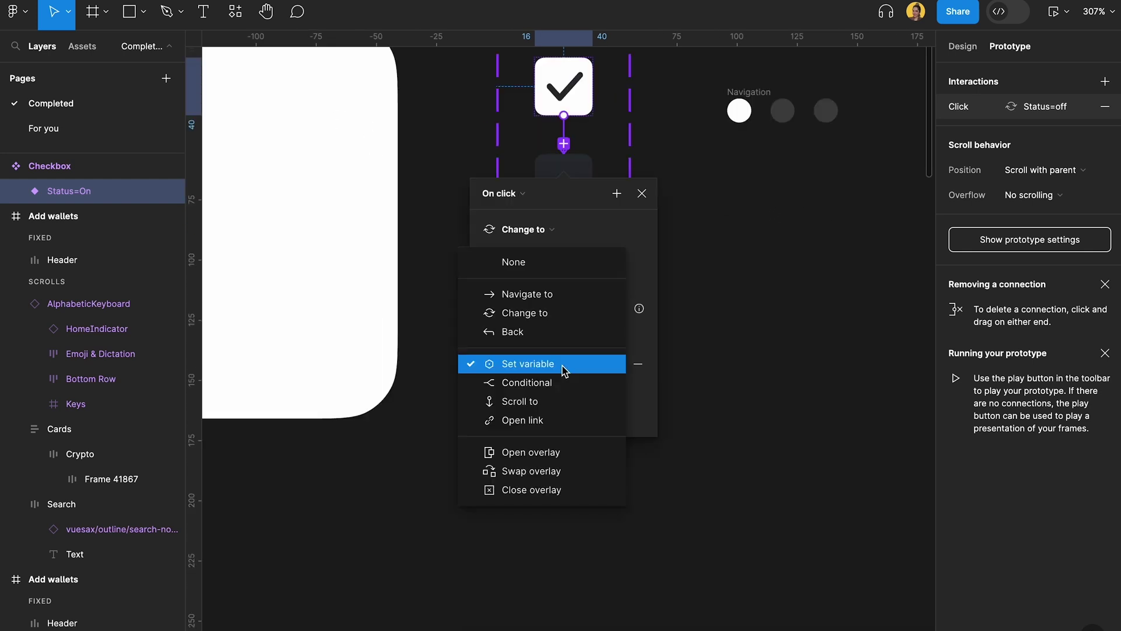
click(556, 368)
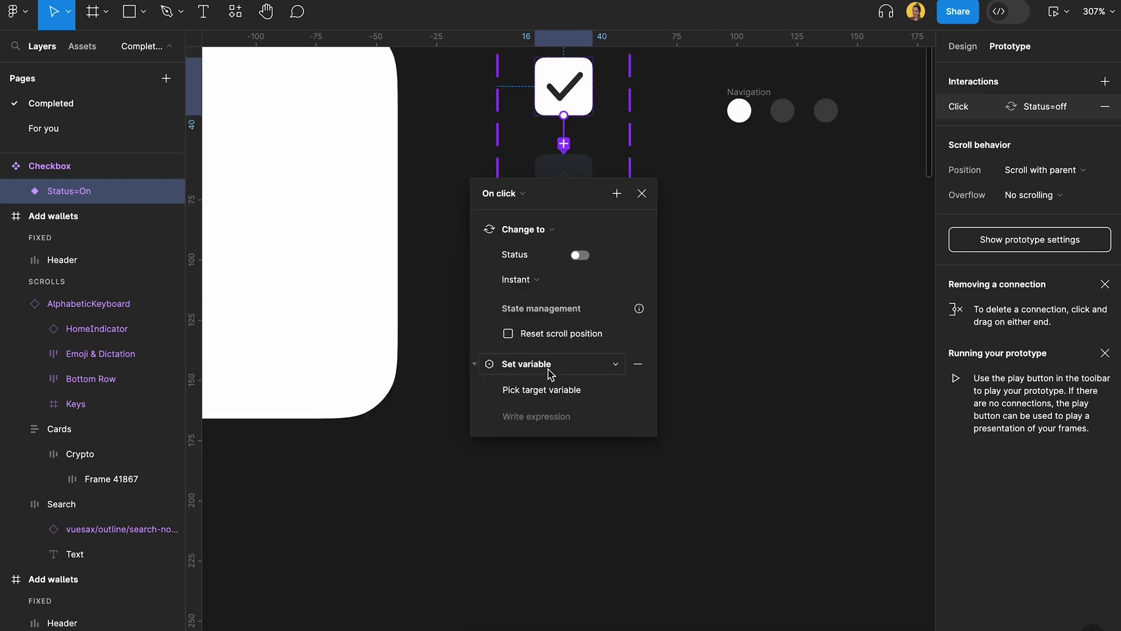
click(534, 395)
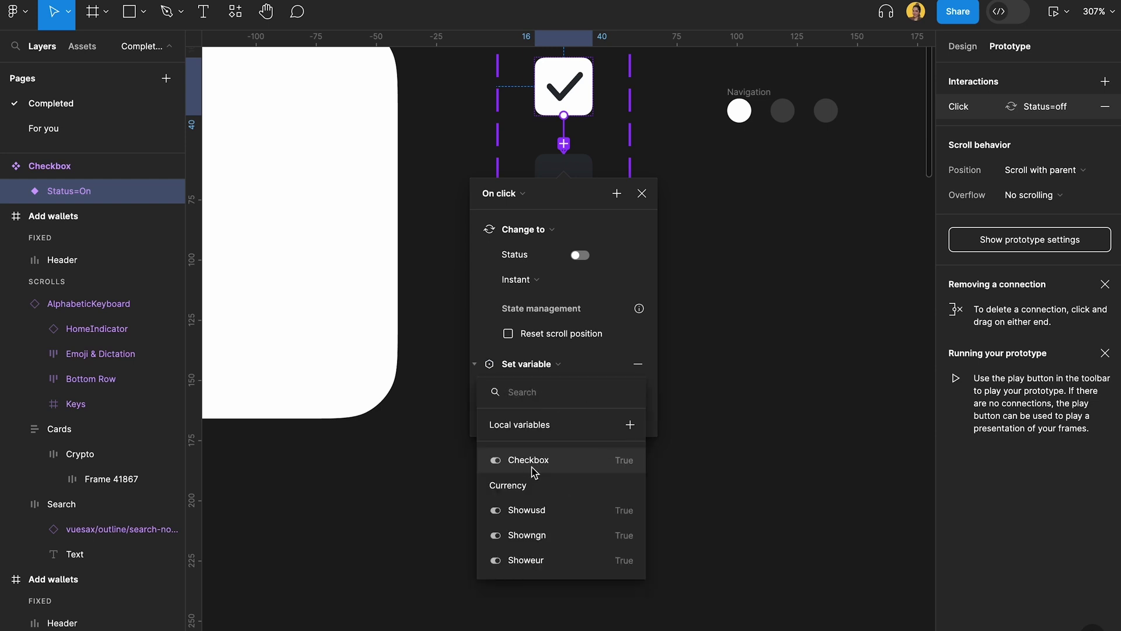
click(555, 512)
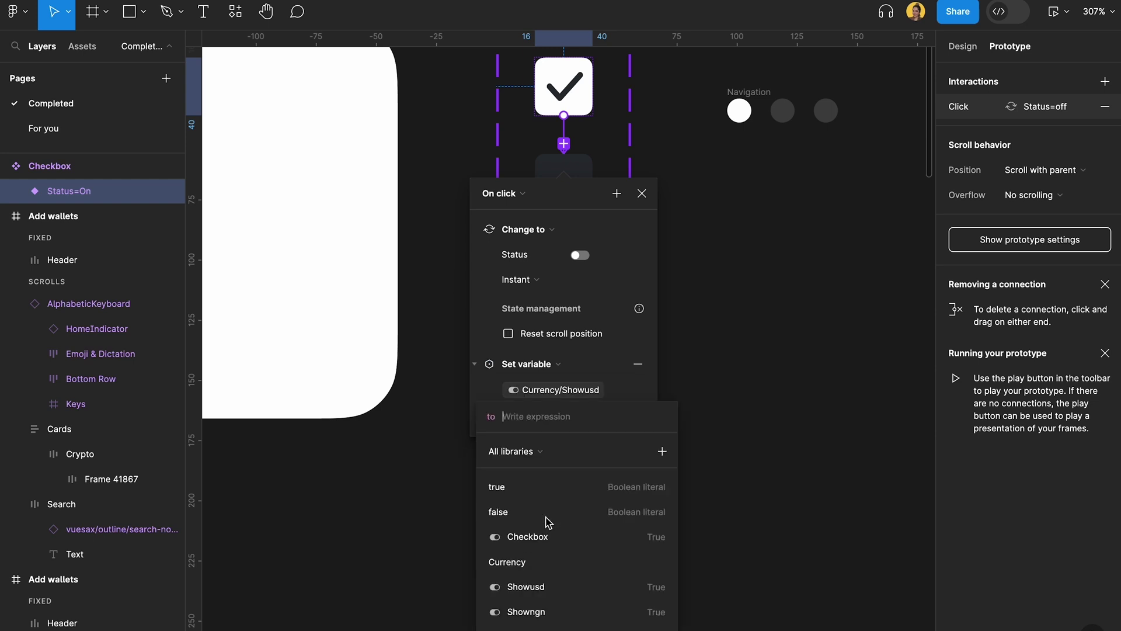
click(577, 513)
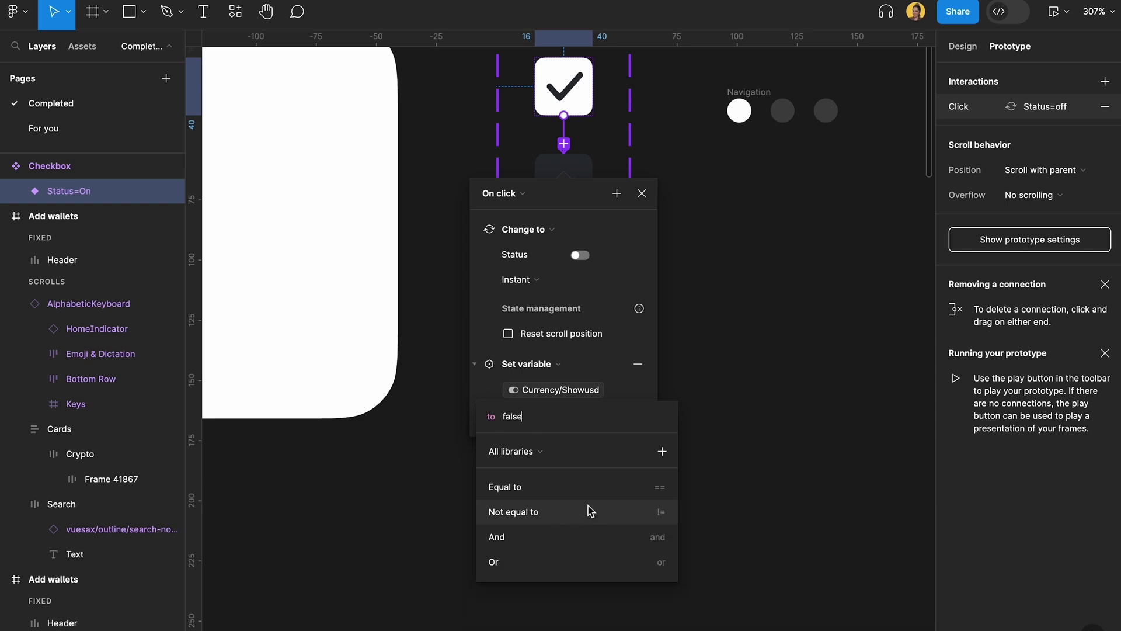
click(718, 450)
click(852, 229)
Connect the Status=off checkbox variant back to Status=On with an on-click Change to interaction
scroll(724, 245, up, 3)
click(592, 265)
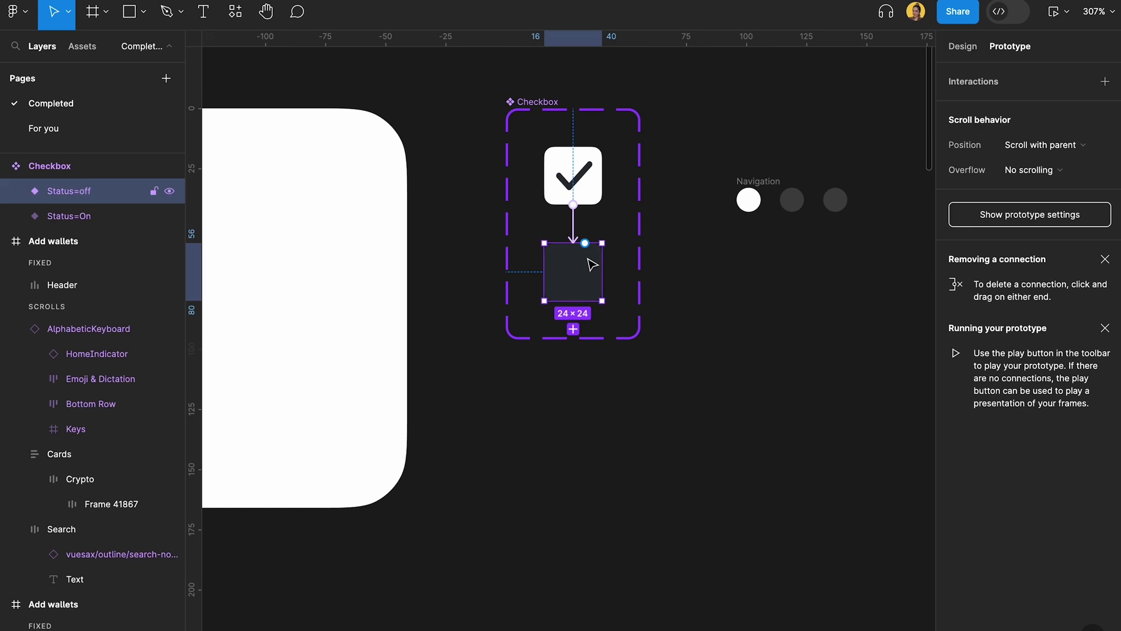
drag(586, 243, 575, 176)
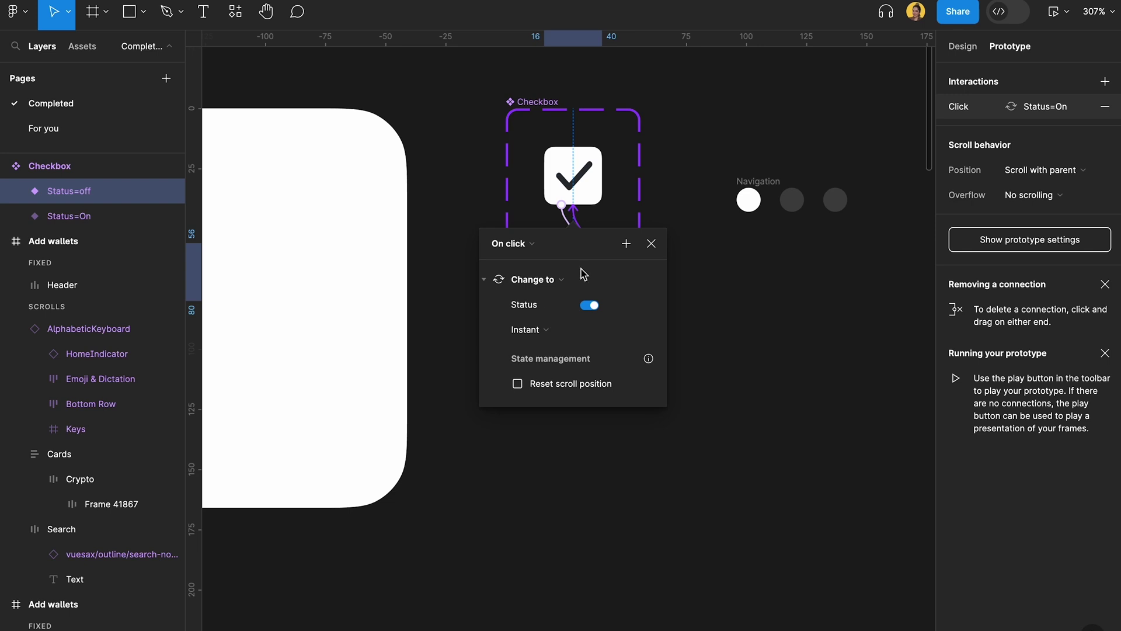
Add a Set variable action to the Status=off variant's click interaction that sets Currency/Showusd to true
click(626, 243)
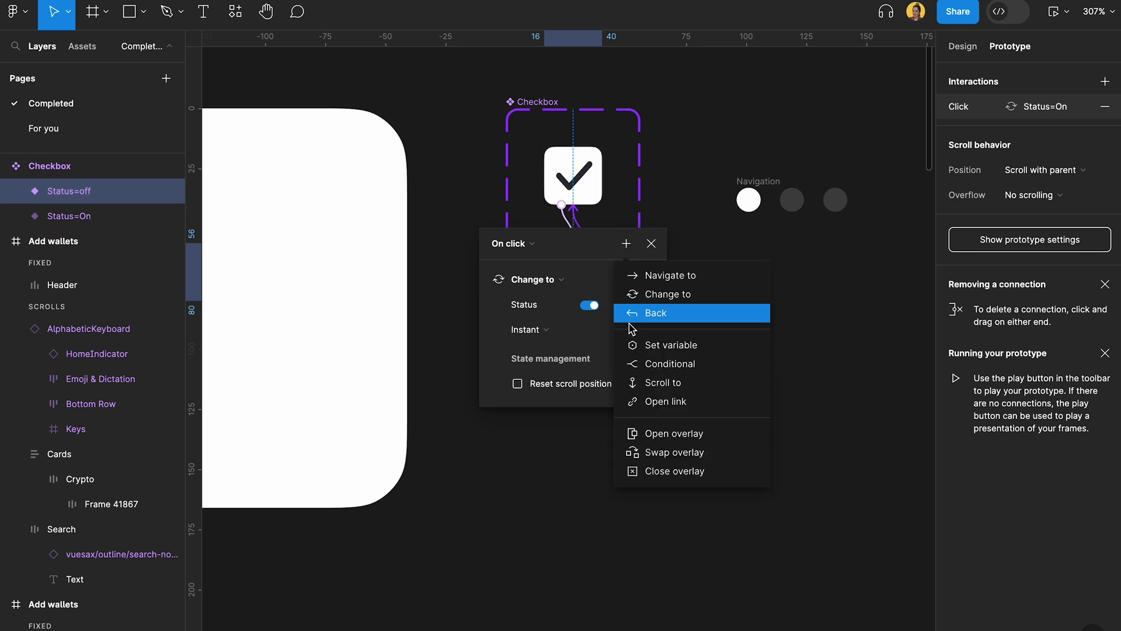
click(669, 346)
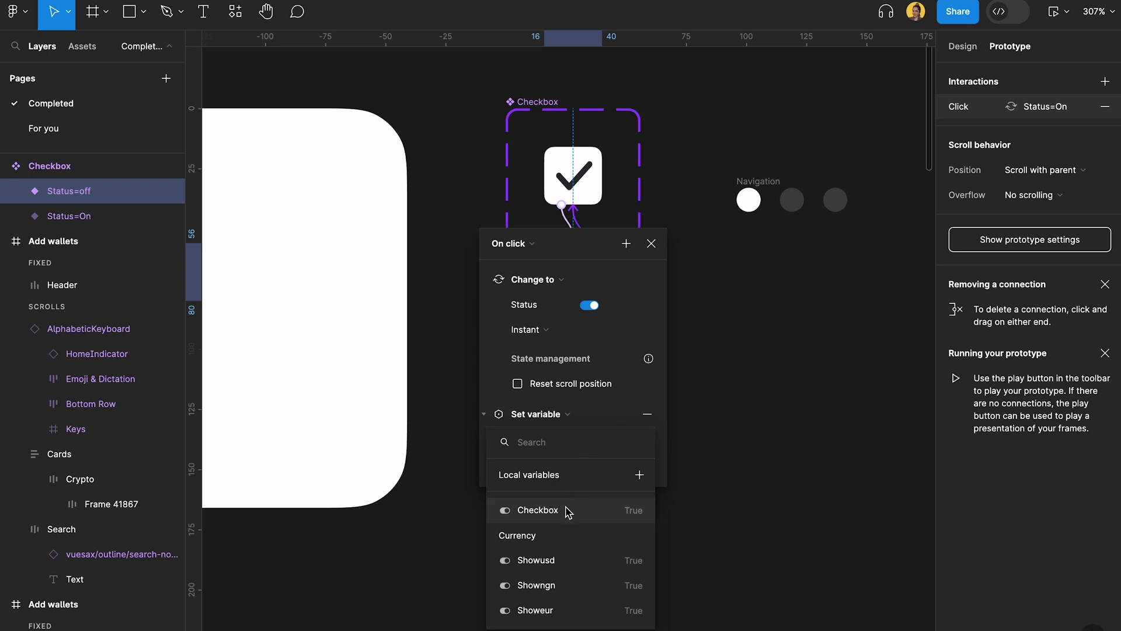
click(575, 571)
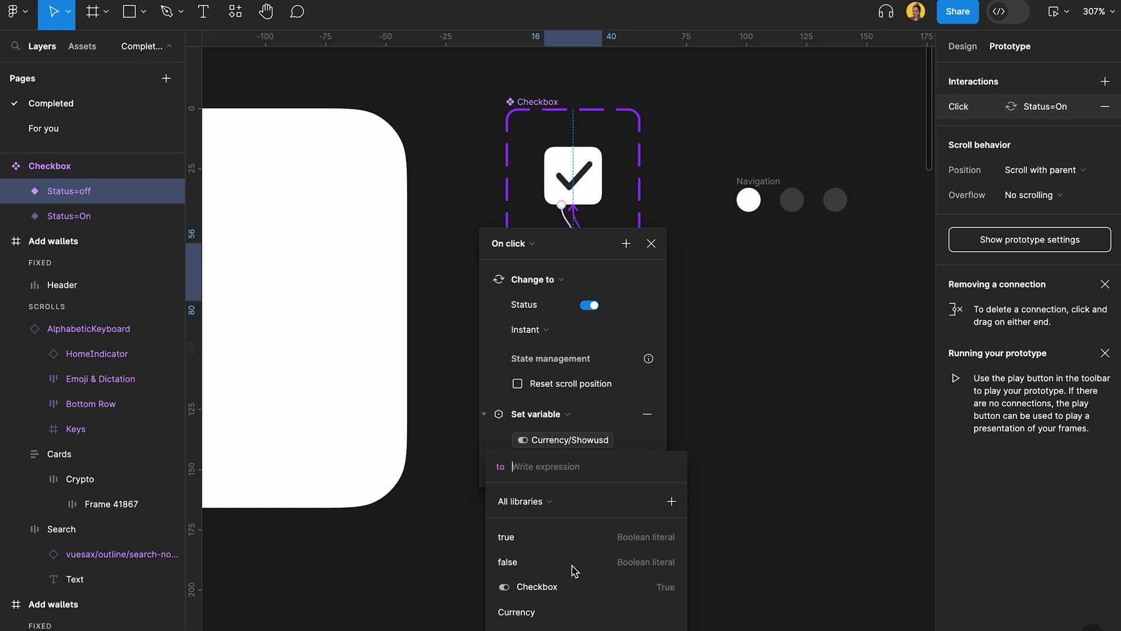
scroll(708, 545, down, 2)
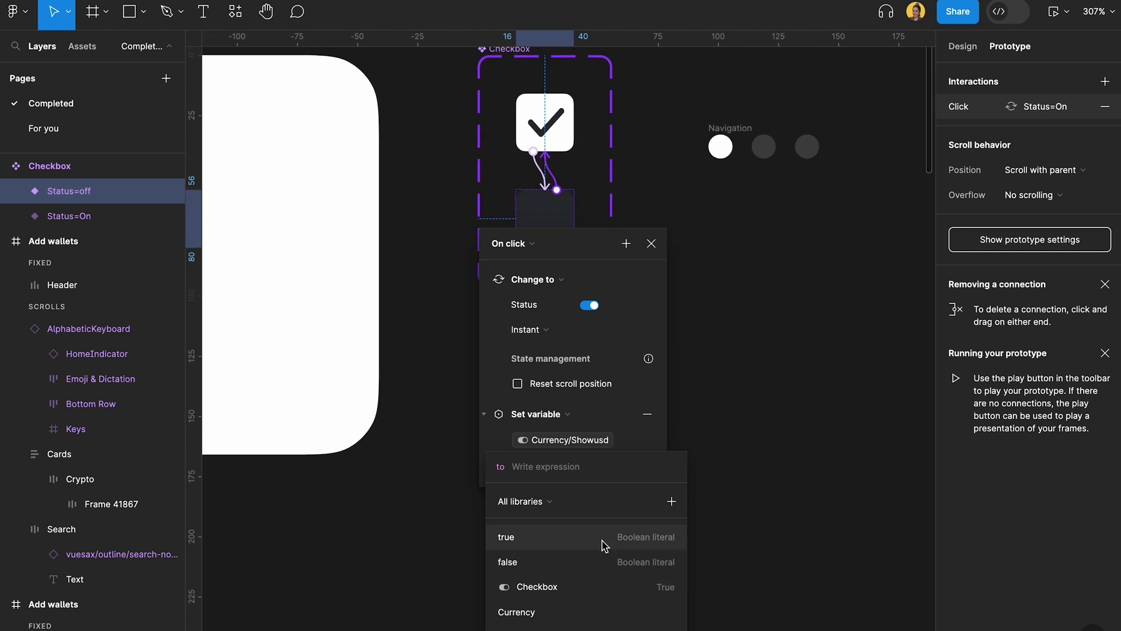
click(533, 538)
click(737, 447)
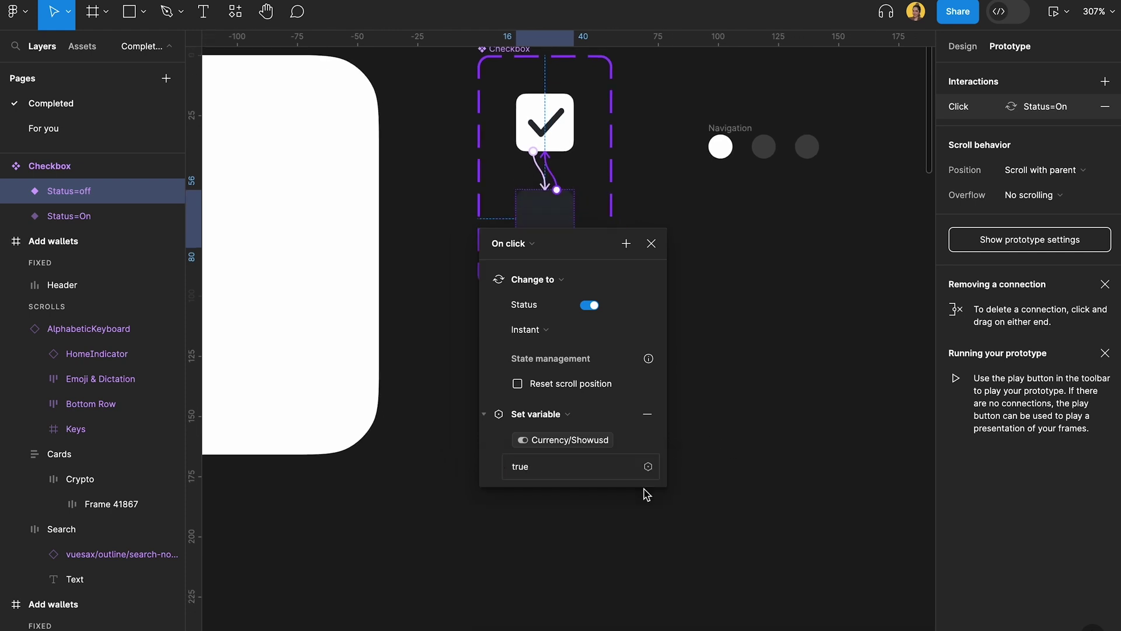
scroll(676, 449, down, 5)
click(716, 328)
Switch the Status property off for the checkboxes in the Nigerian Niara through Singapore Dollar rows, leaving out United States Dollar
scroll(716, 330, down, 4)
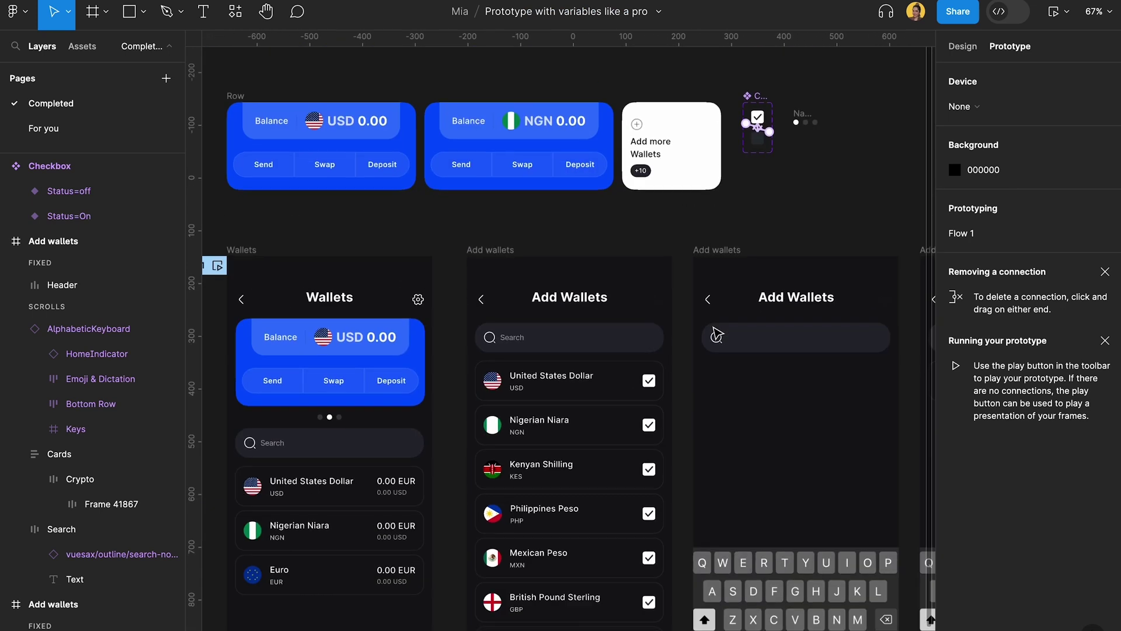
scroll(716, 336, down, 3)
scroll(716, 328, up, 3)
click(599, 310)
shift+click(601, 358)
shift+double_click(601, 355)
shift+click(602, 399)
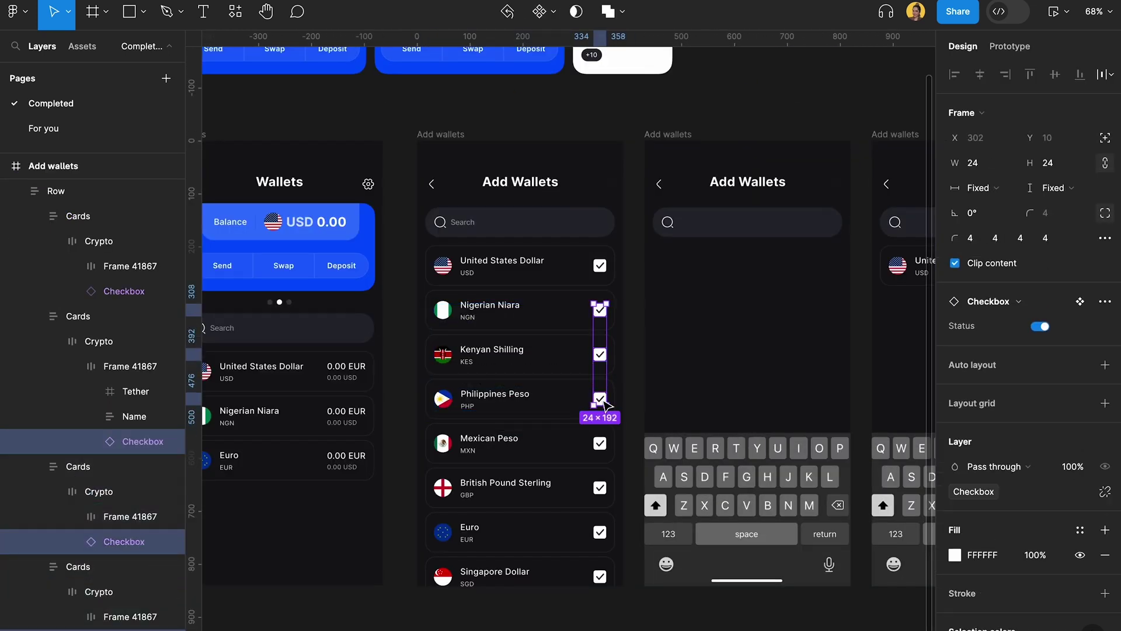
shift+click(600, 443)
shift+click(601, 488)
shift+click(600, 532)
shift+double_click(601, 532)
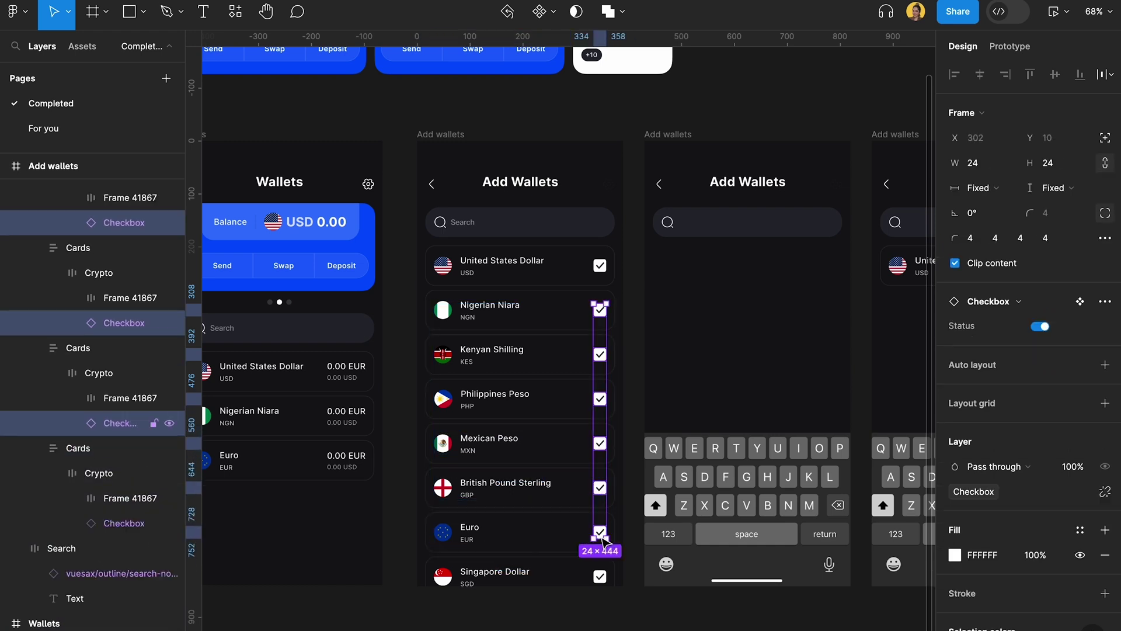
shift+click(601, 577)
shift+click(600, 577)
shift+click(600, 577)
shift+double_click(600, 577)
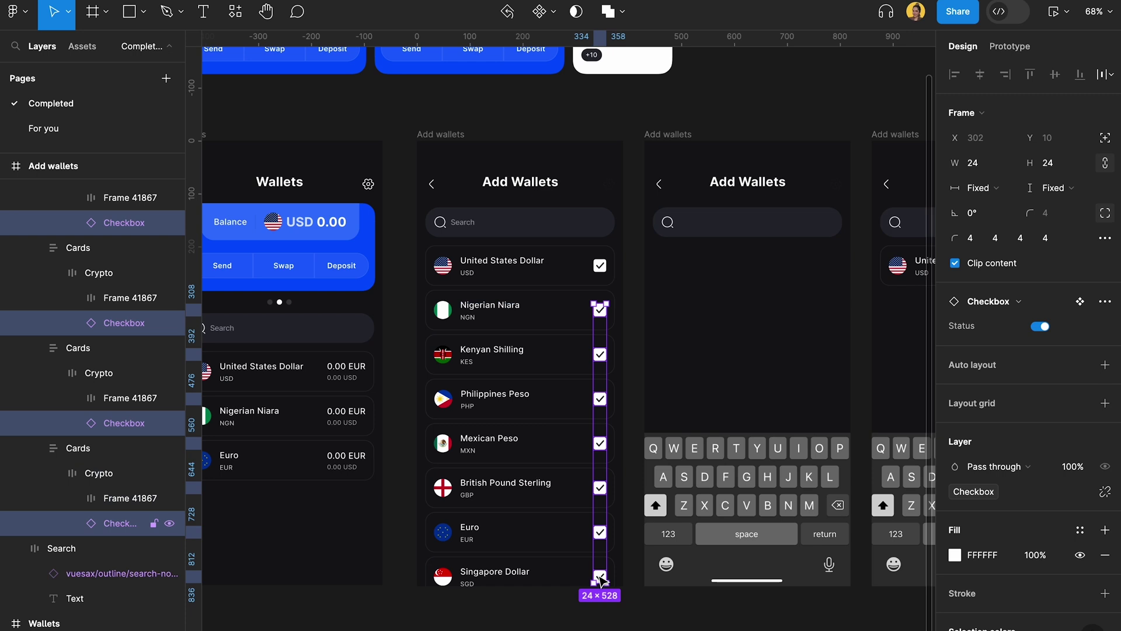
click(1039, 327)
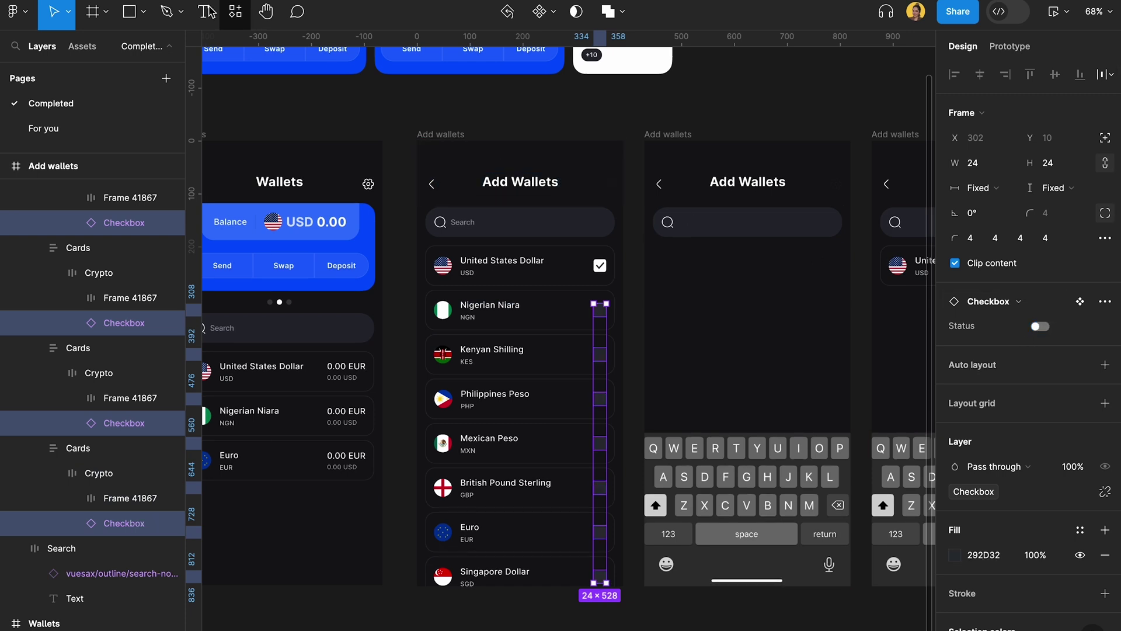
Preview the Add Wallets screen, toggling the United States Dollar checkbox and going back to Wallets to check the USD card's visibility
key(shift+1)
key(Escape)
click(1054, 11)
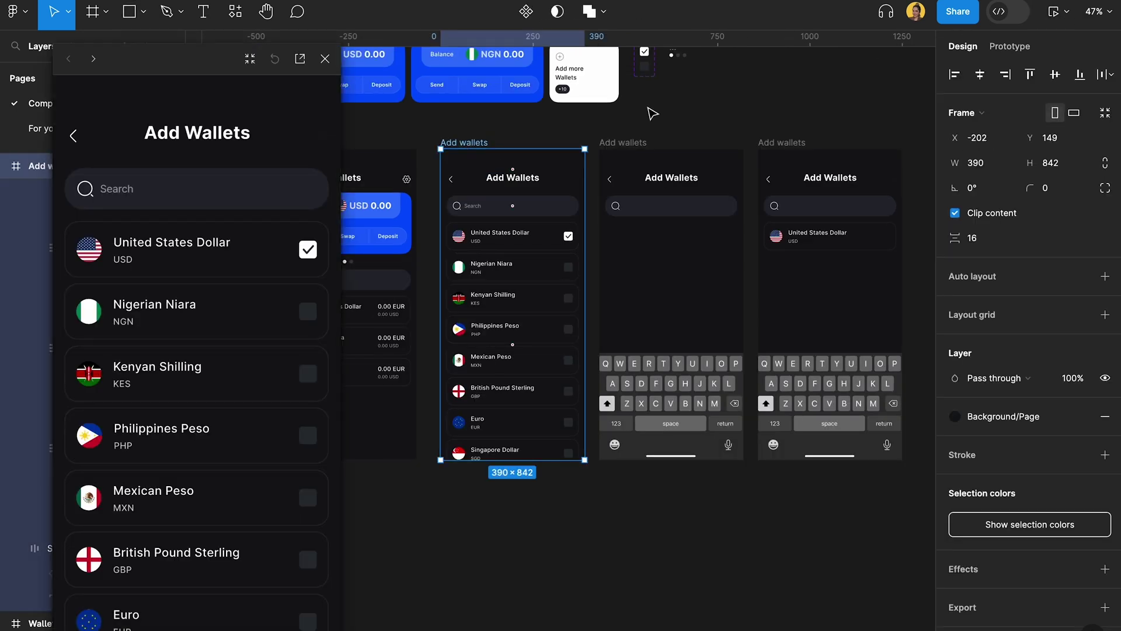
click(71, 139)
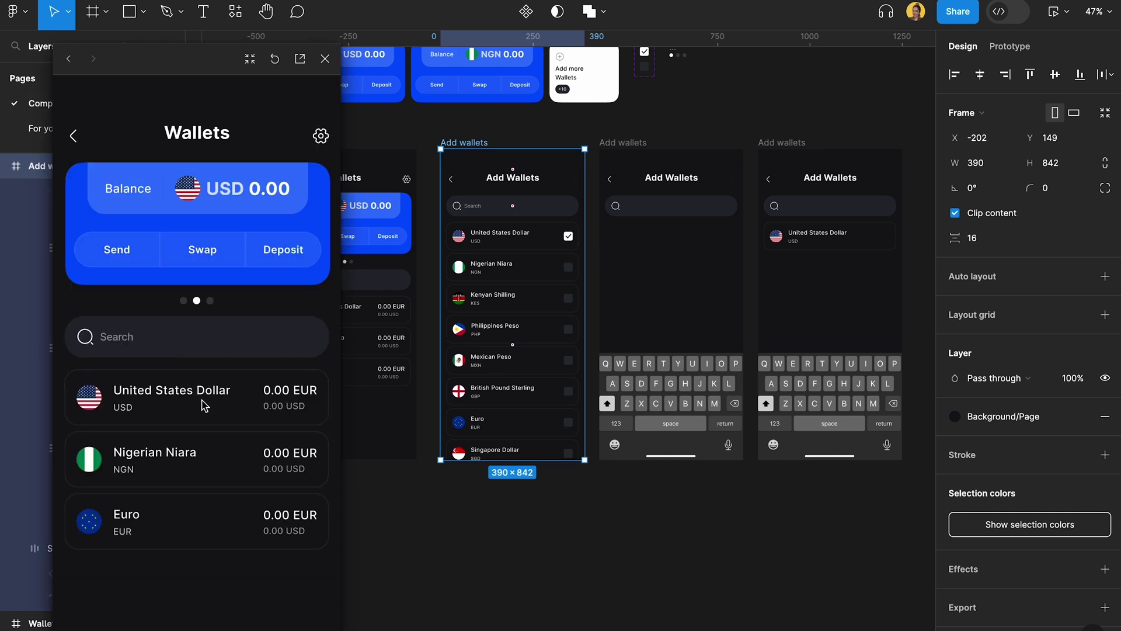
click(295, 255)
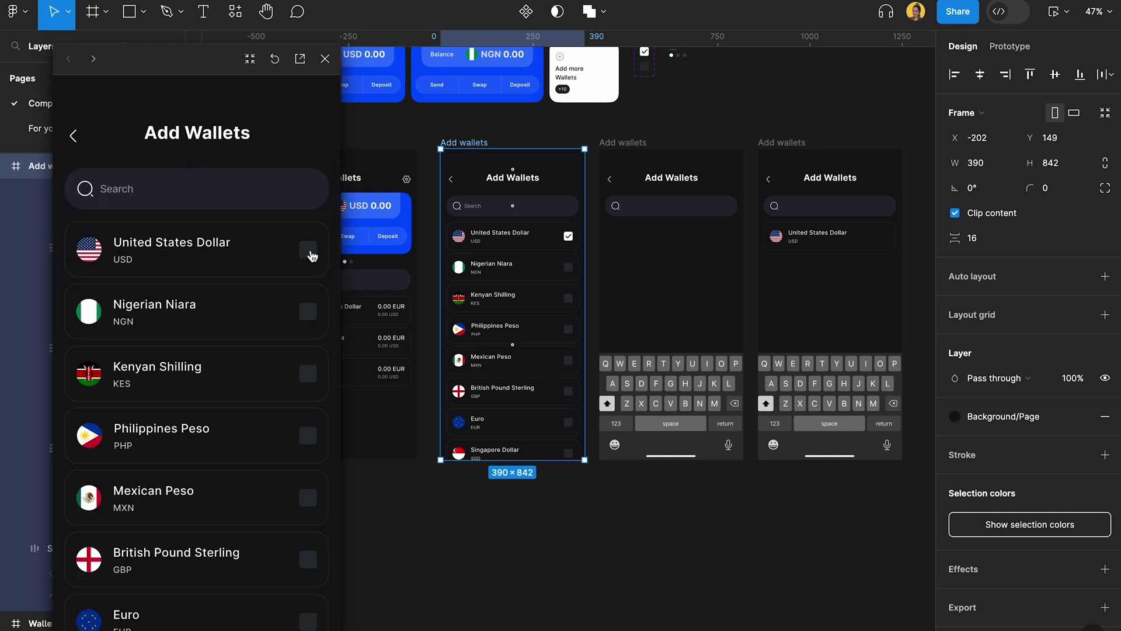
click(76, 137)
click(268, 213)
click(287, 252)
click(72, 138)
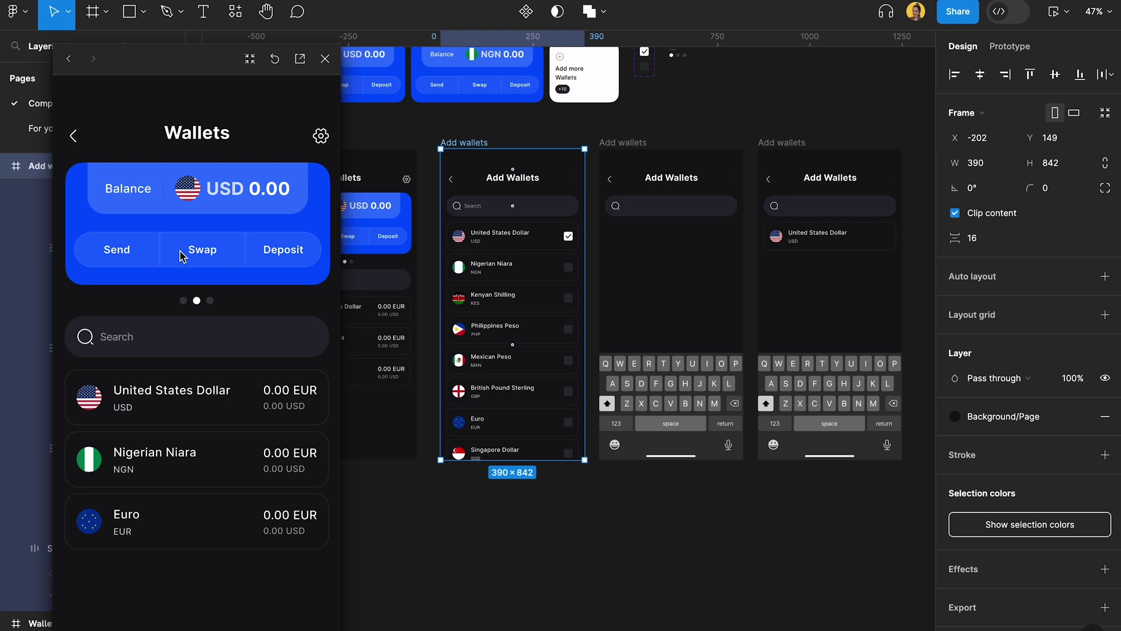
click(325, 59)
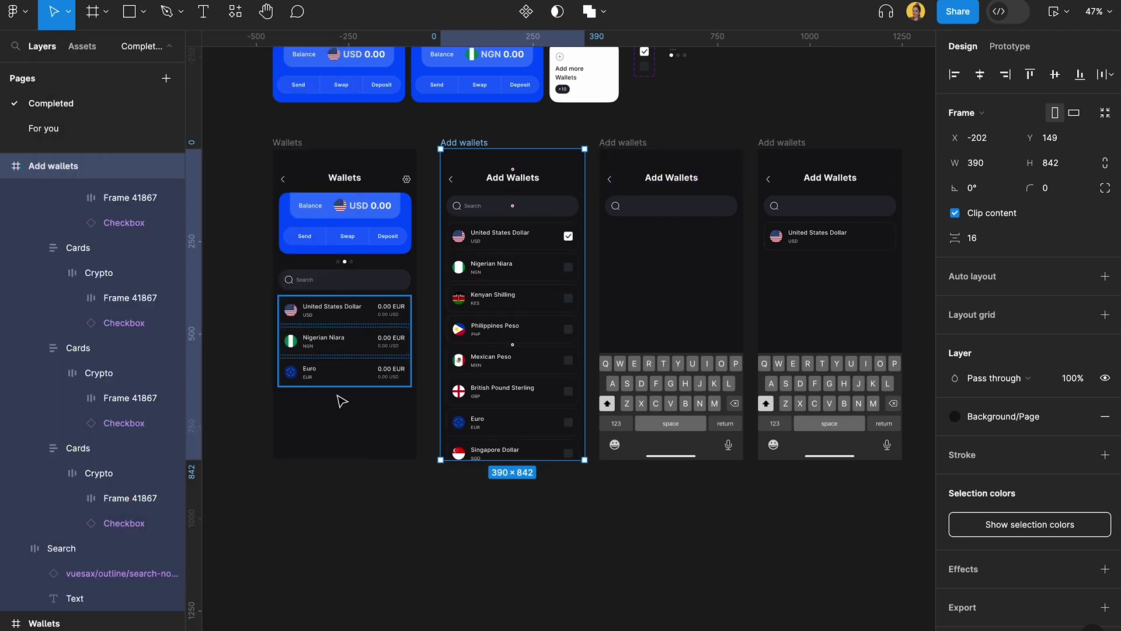
Shift the three Add wallets frames slightly left so the gaps between them are even
click(344, 497)
scroll(343, 494, up, 2)
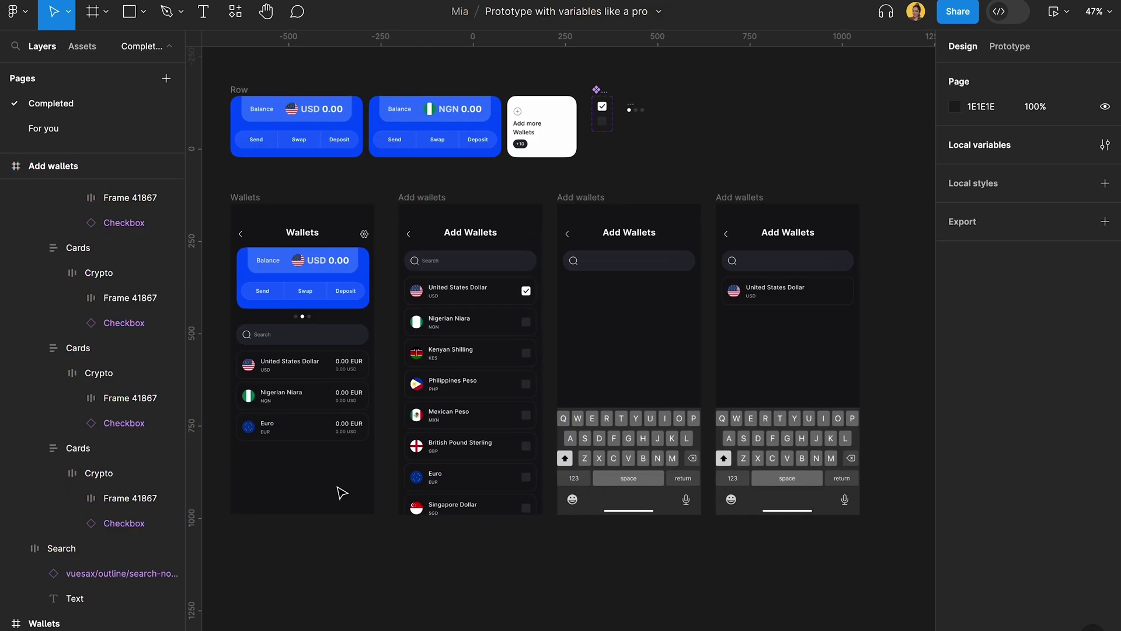
drag(435, 196, 430, 197)
click(581, 198)
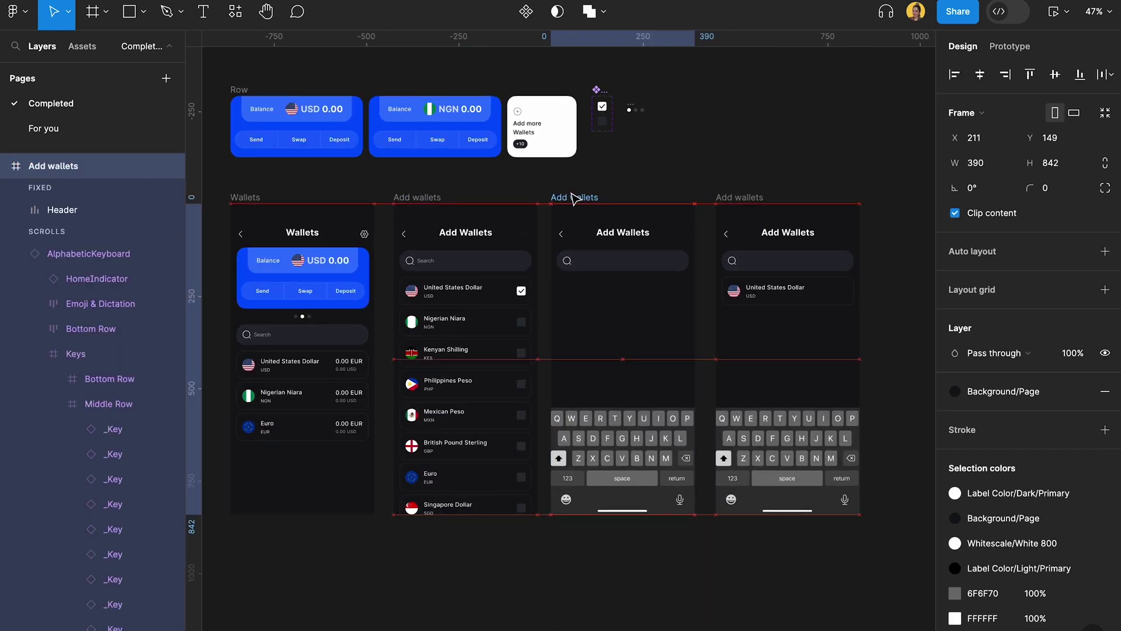
scroll(584, 196, right, 4)
click(631, 193)
drag(631, 192, 623, 192)
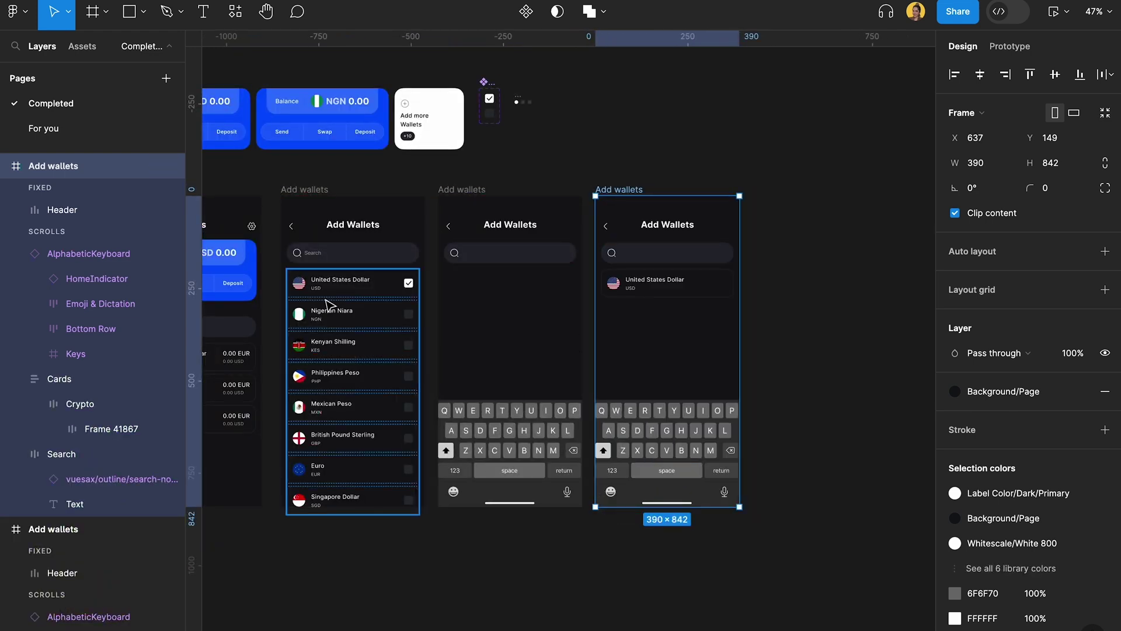
Connect the currency list screen's Search field to the empty Add wallets keyboard screen with an on-click Navigate to interaction
scroll(350, 280, left, 2)
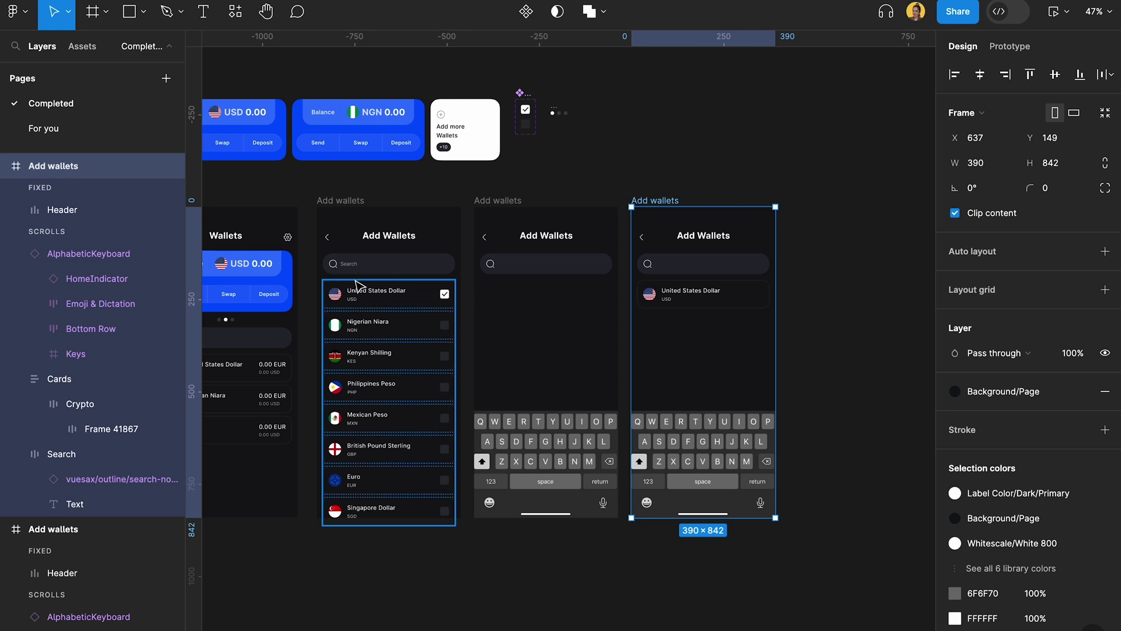
scroll(358, 285, down, 2)
scroll(357, 285, left, 2)
click(406, 248)
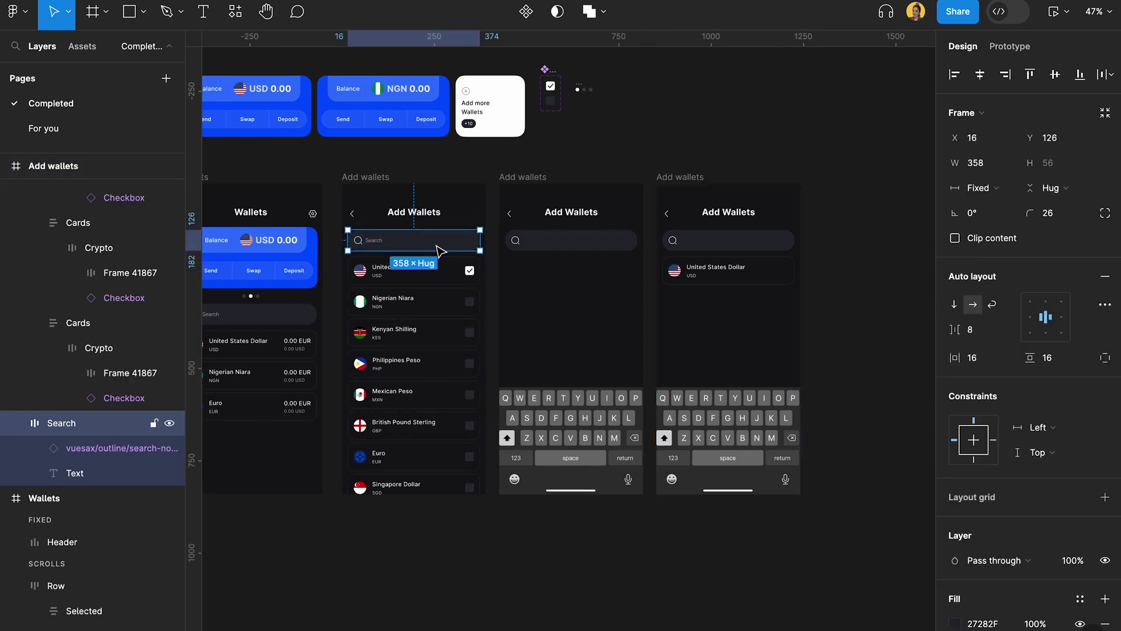
scroll(441, 251, up, 5)
click(1010, 46)
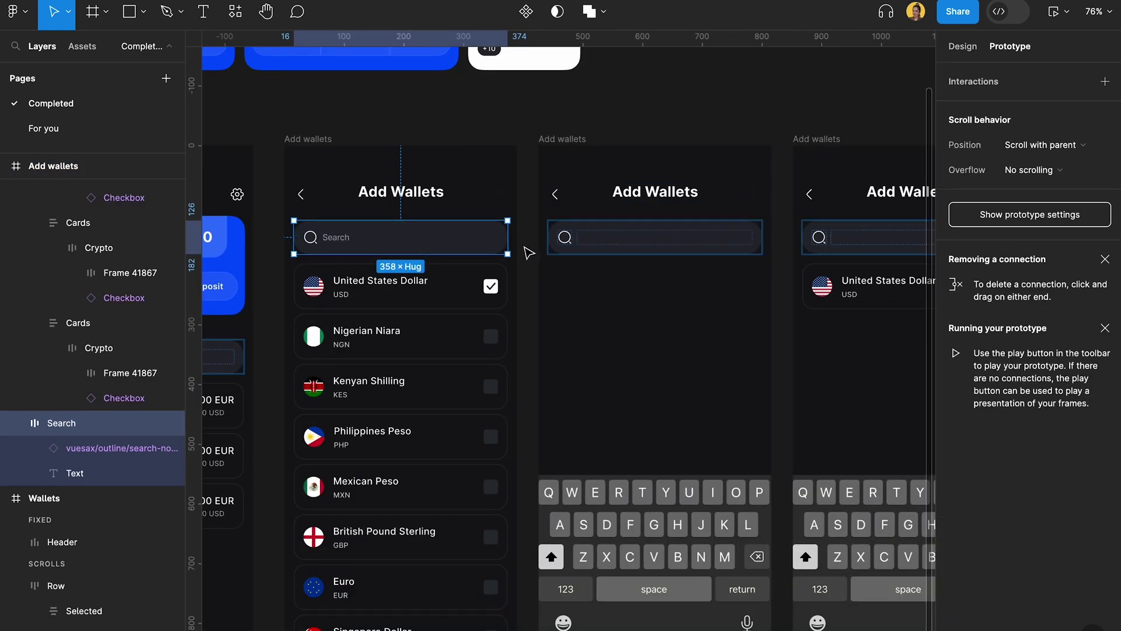
drag(508, 237, 546, 205)
click(706, 70)
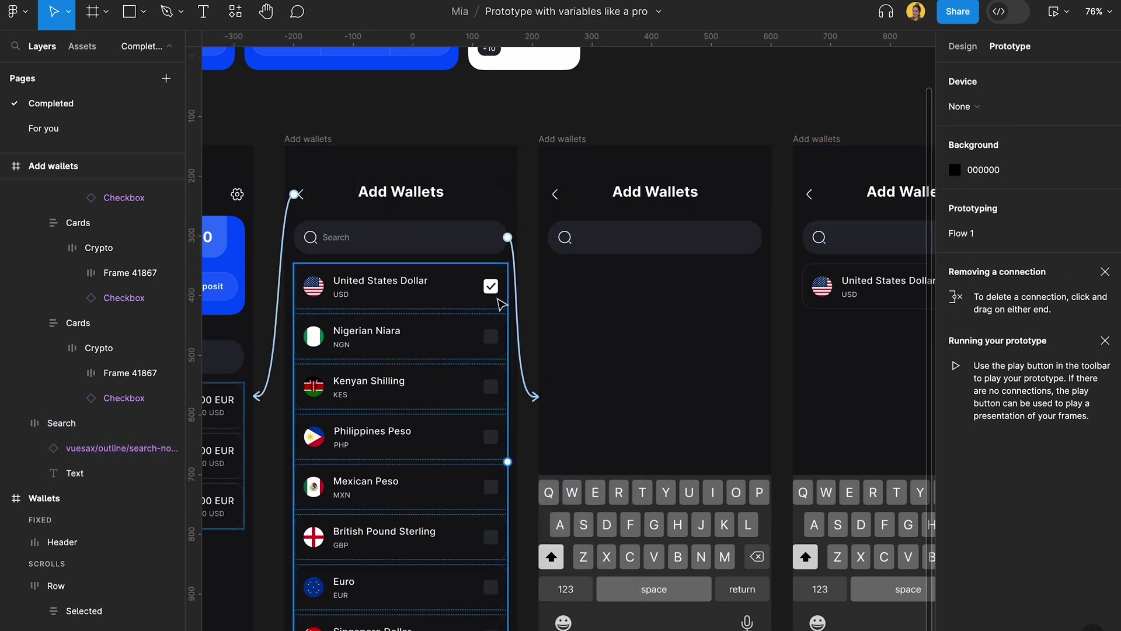
Connect the back arrows of both Add wallets keyboard screens to the Wallets frame with on-click, instant Navigate to interactions
double_click(555, 199)
scroll(552, 196, down, 5)
drag(549, 195, 365, 226)
click(711, 203)
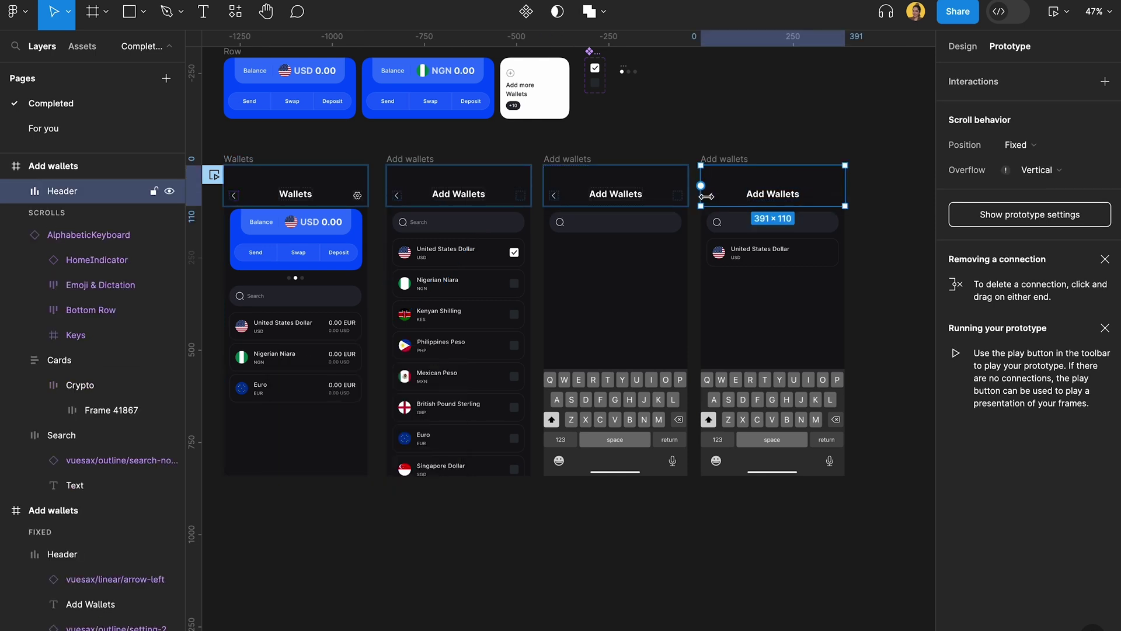
double_click(711, 195)
drag(707, 195, 368, 322)
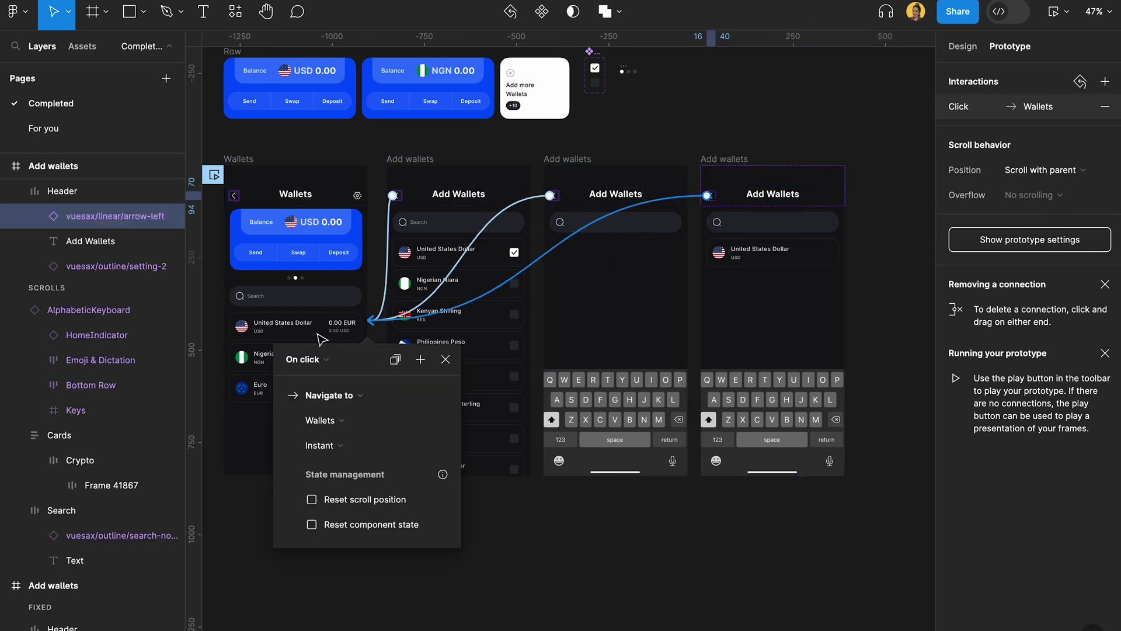
key(Escape)
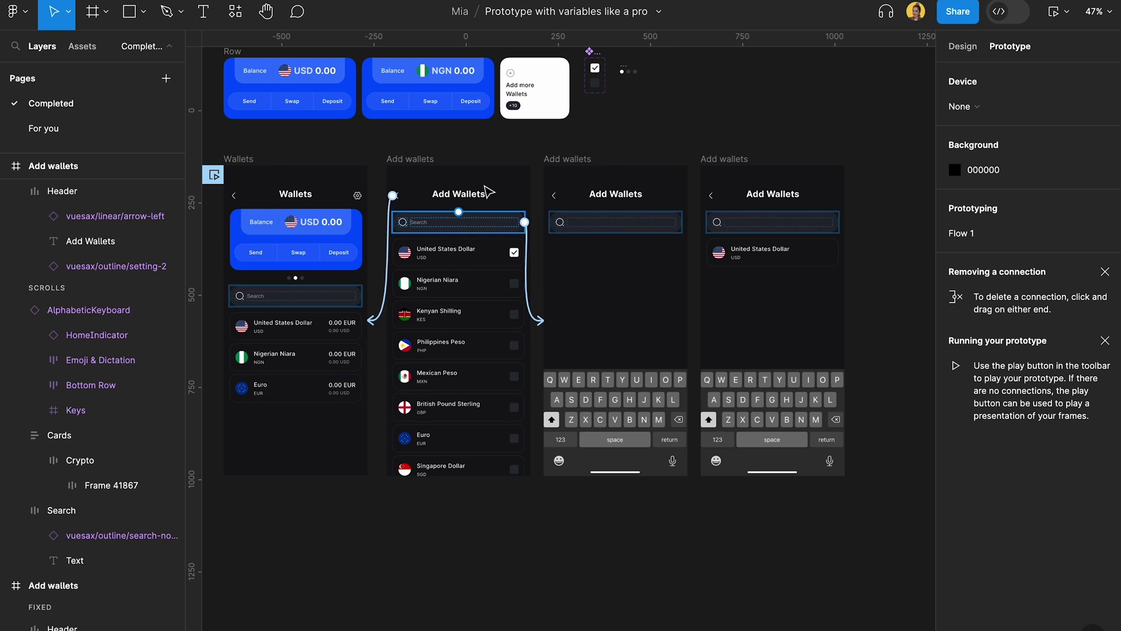
Switch the Status property on for the checkboxes in the Nigerian Niara and Euro rows of the Add Wallets list
scroll(572, 252, up, 2)
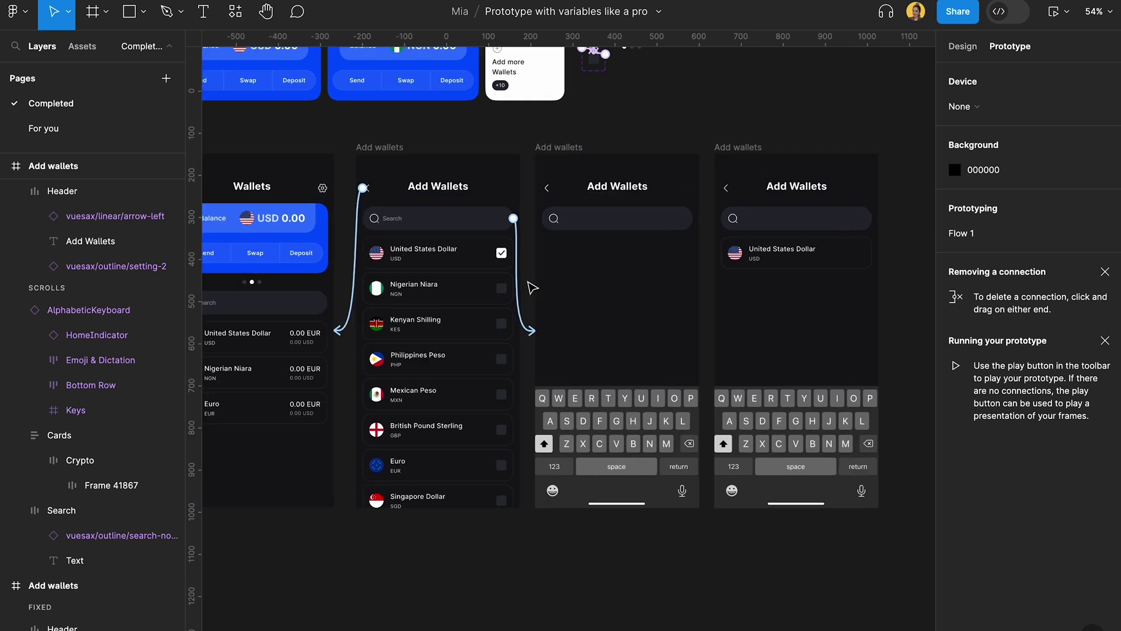
double_click(501, 299)
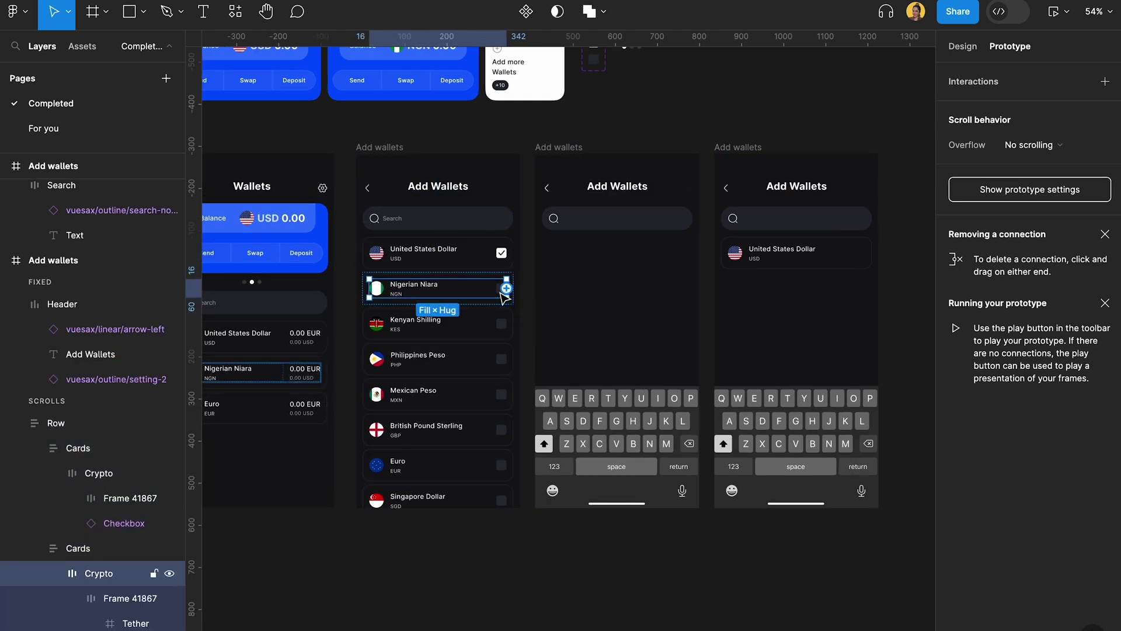
scroll(504, 298, up, 10)
double_click(500, 296)
click(963, 46)
click(511, 284)
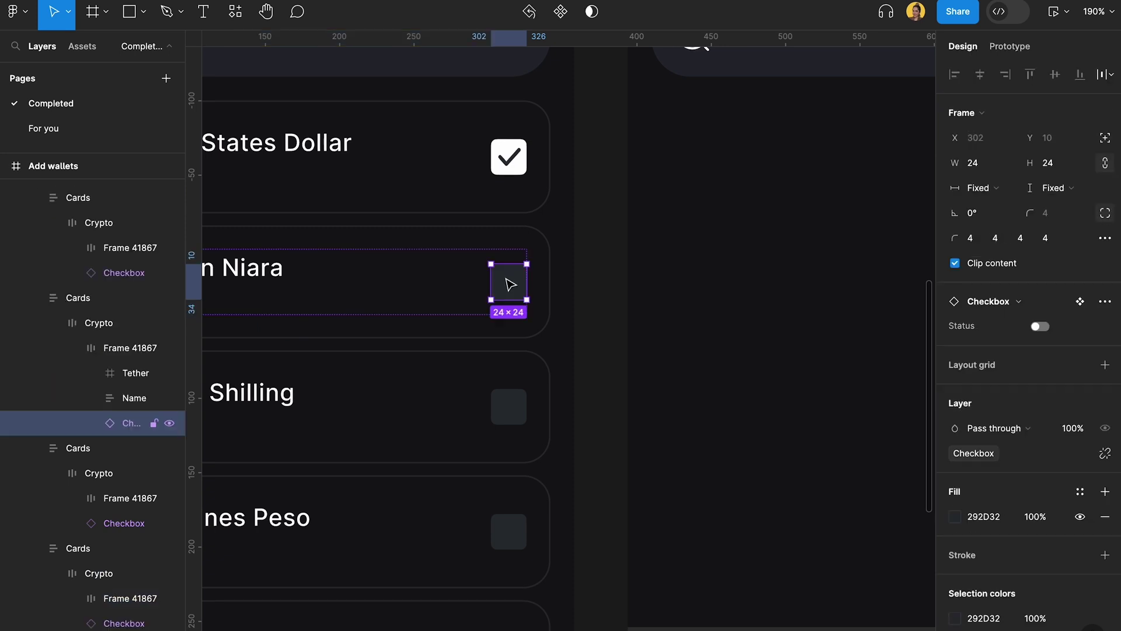
click(1040, 326)
scroll(545, 506, down, 5)
scroll(540, 506, up, 4)
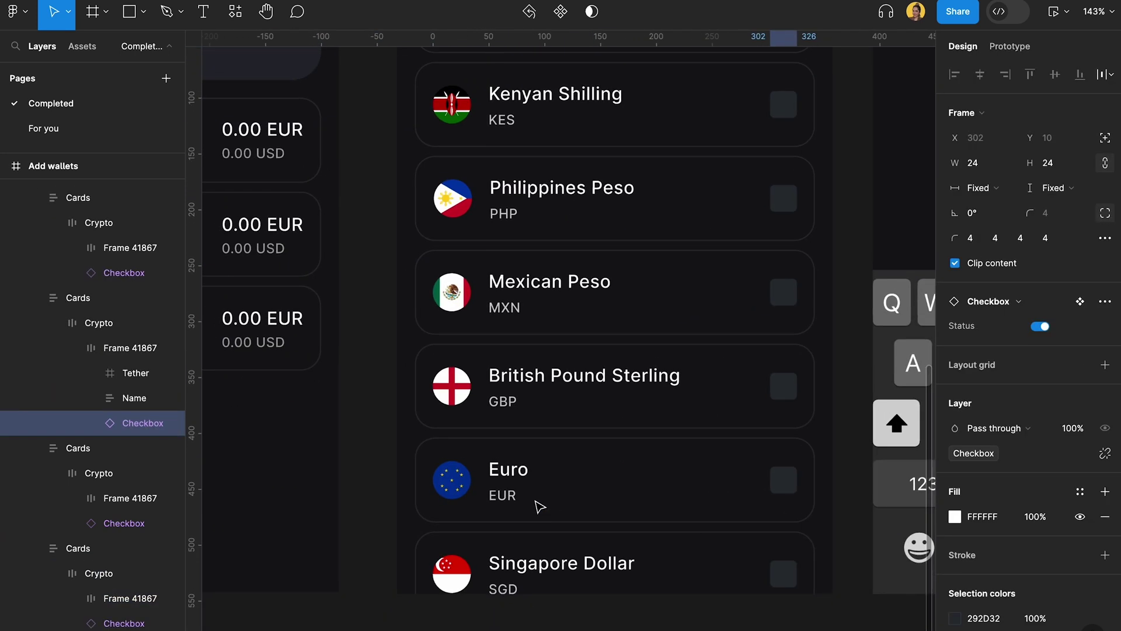
key(shift+1)
click(754, 280)
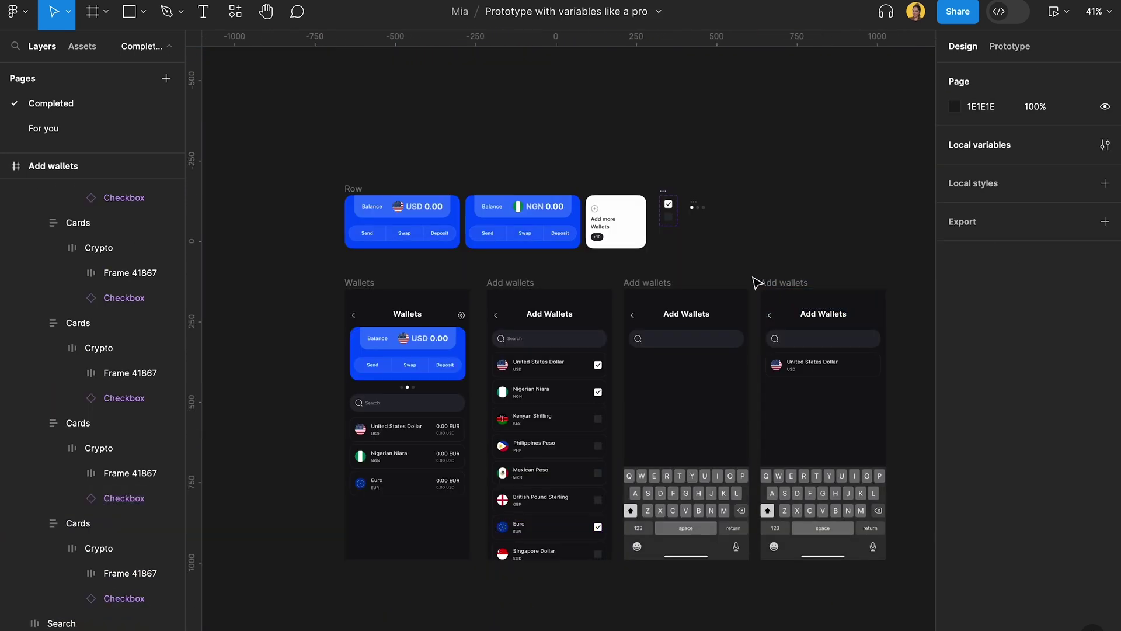
Examine the click interaction on the currency list screen's Search field and the two keyboard screens beside it
scroll(755, 283, up, 5)
scroll(678, 371, down, 2)
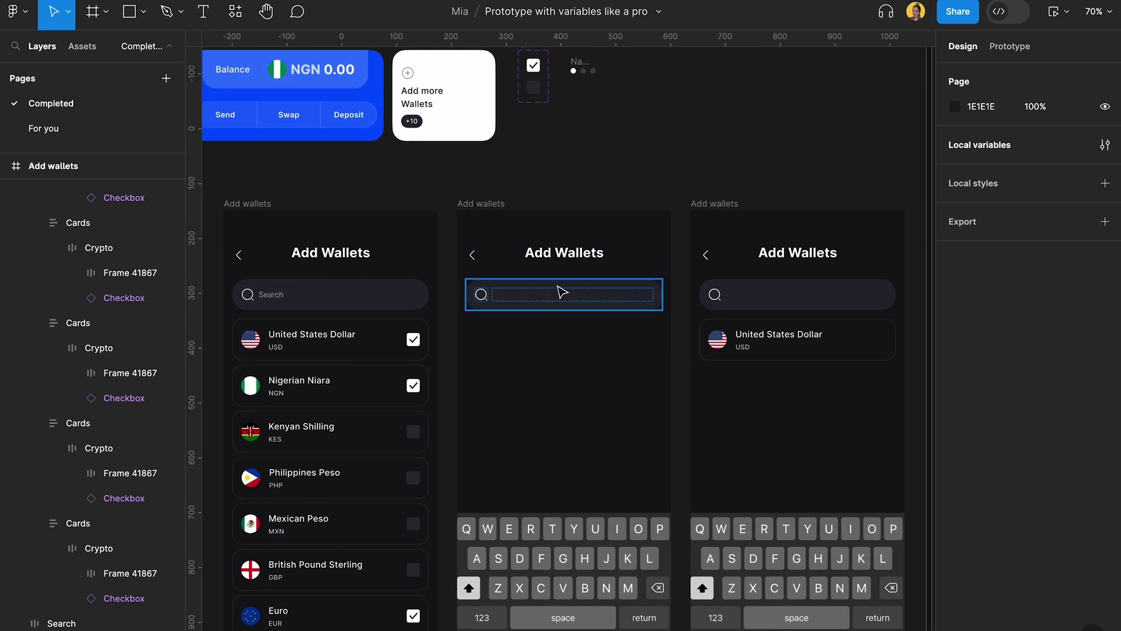
scroll(420, 272, down, 1)
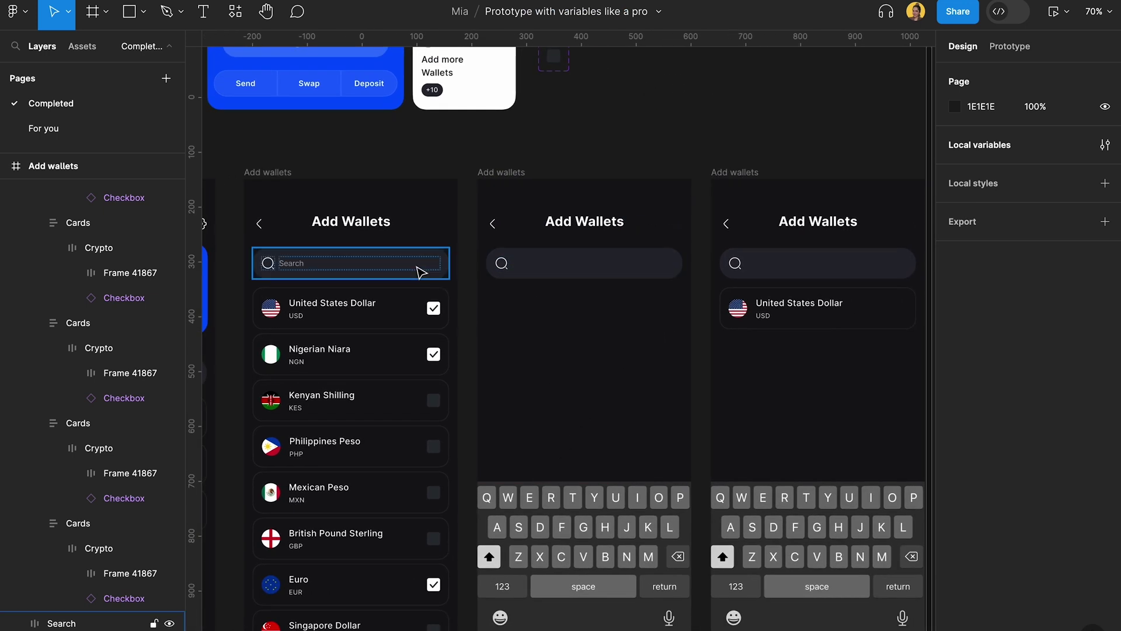
click(421, 272)
key(shift+e)
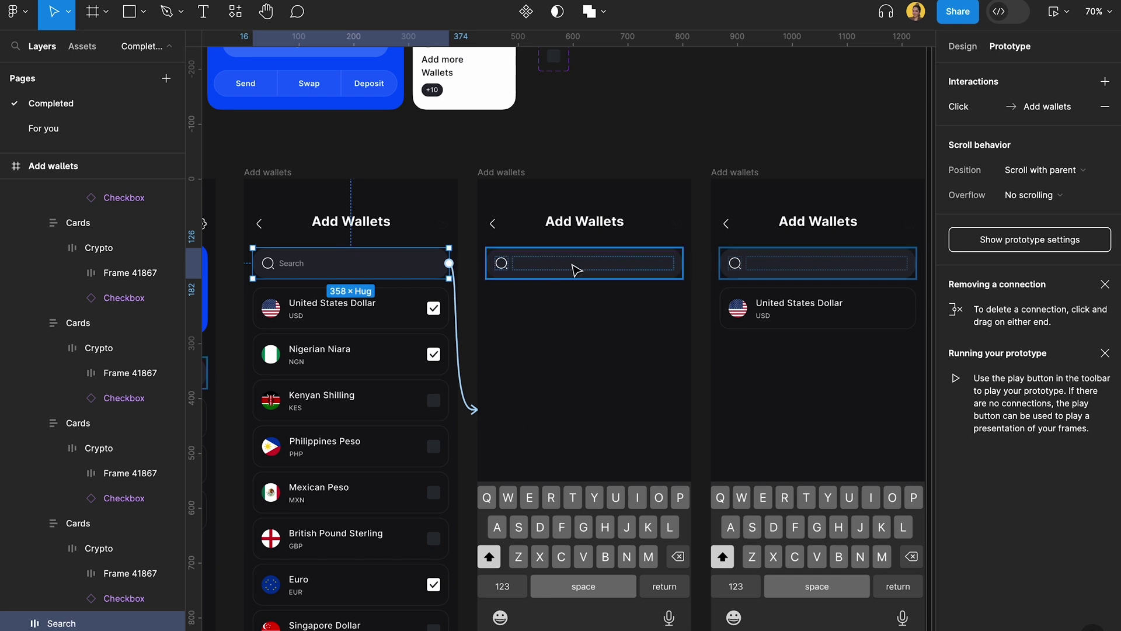
scroll(572, 268, right, 1)
scroll(573, 268, down, 1)
click(575, 304)
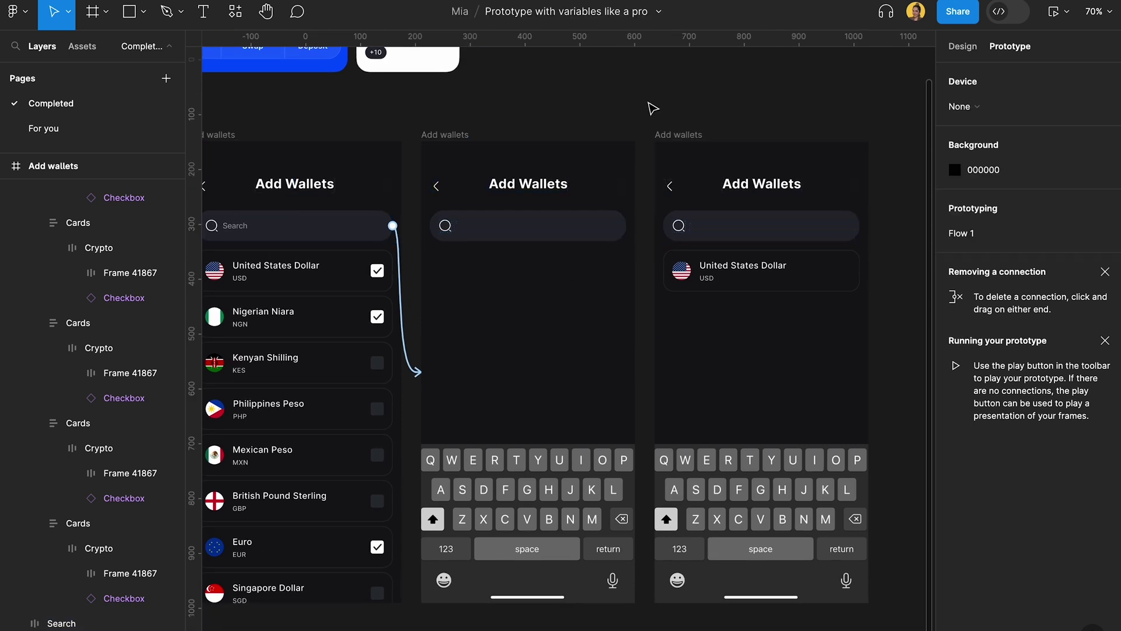
scroll(653, 108, down, 3)
Create a String variable named SEARCH with the value HI in Collection 1
click(958, 46)
scroll(802, 108, up, 1)
scroll(802, 108, left, 1)
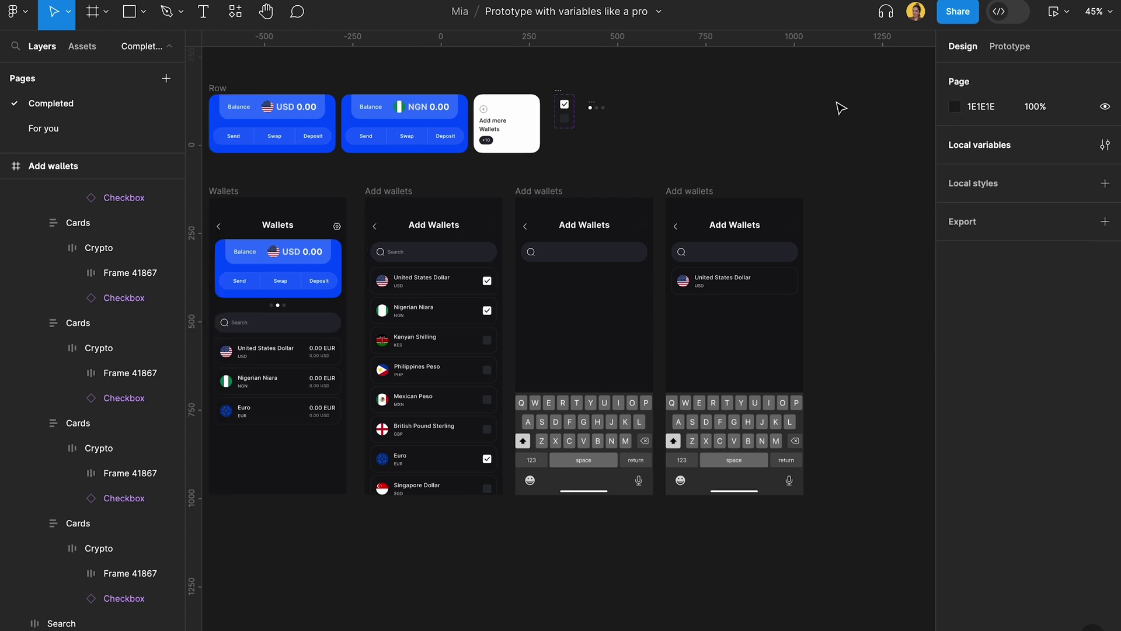
click(1106, 145)
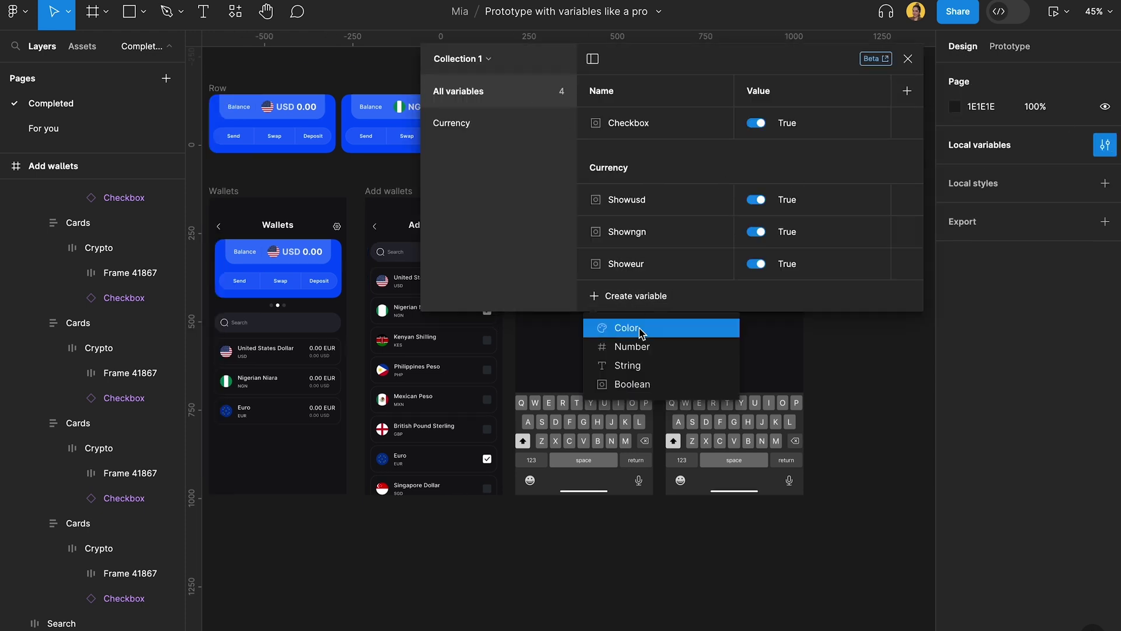
click(644, 366)
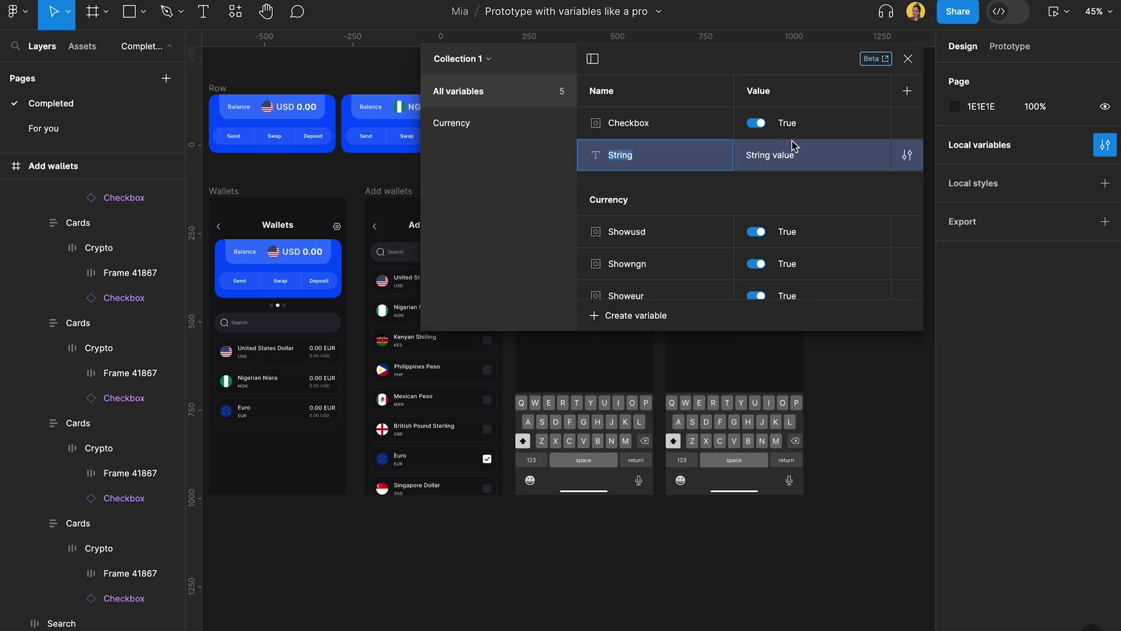
text(SEARCH)
click(786, 162)
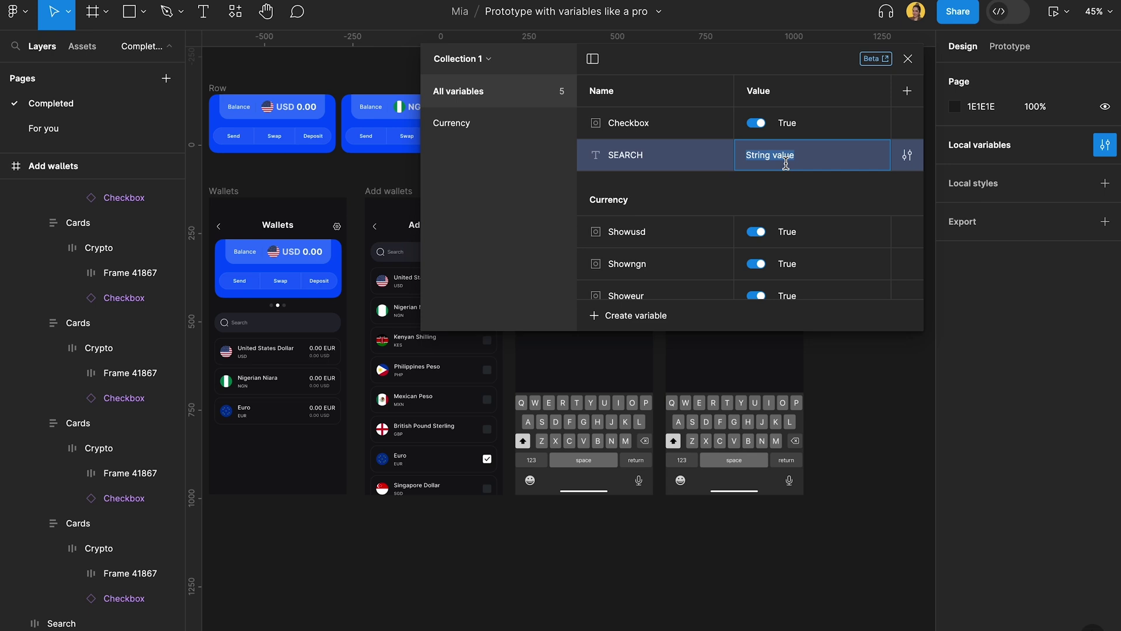
text(HI)
click(846, 347)
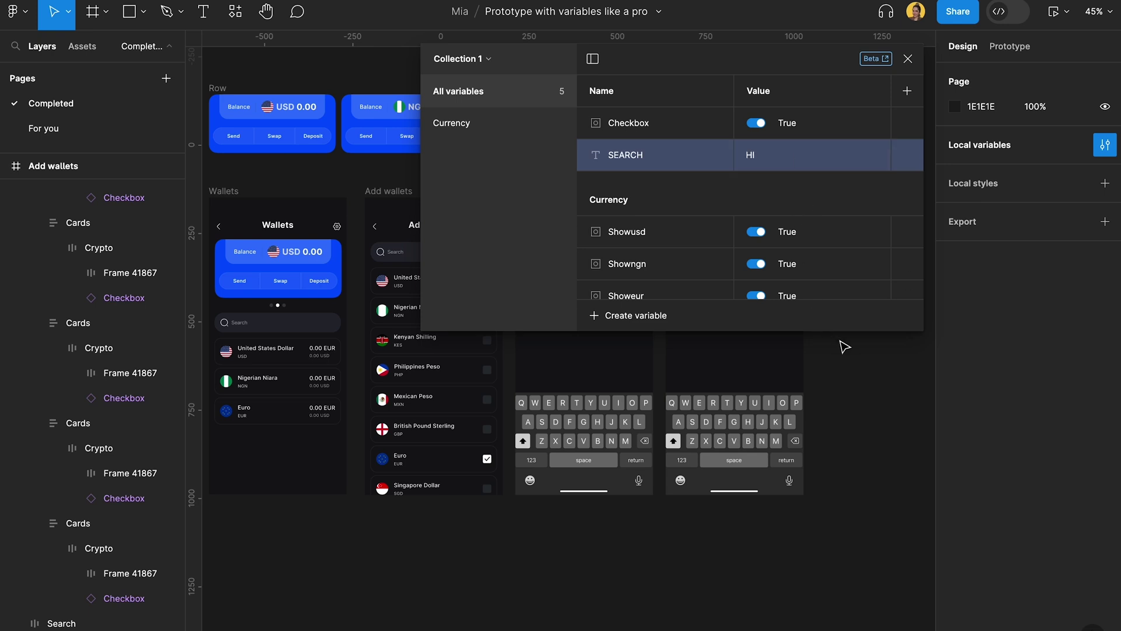
click(908, 59)
Bind the empty search text layers on both Add wallets keyboard screens to the SEARCH variable
scroll(646, 326, up, 3)
double_click(499, 215)
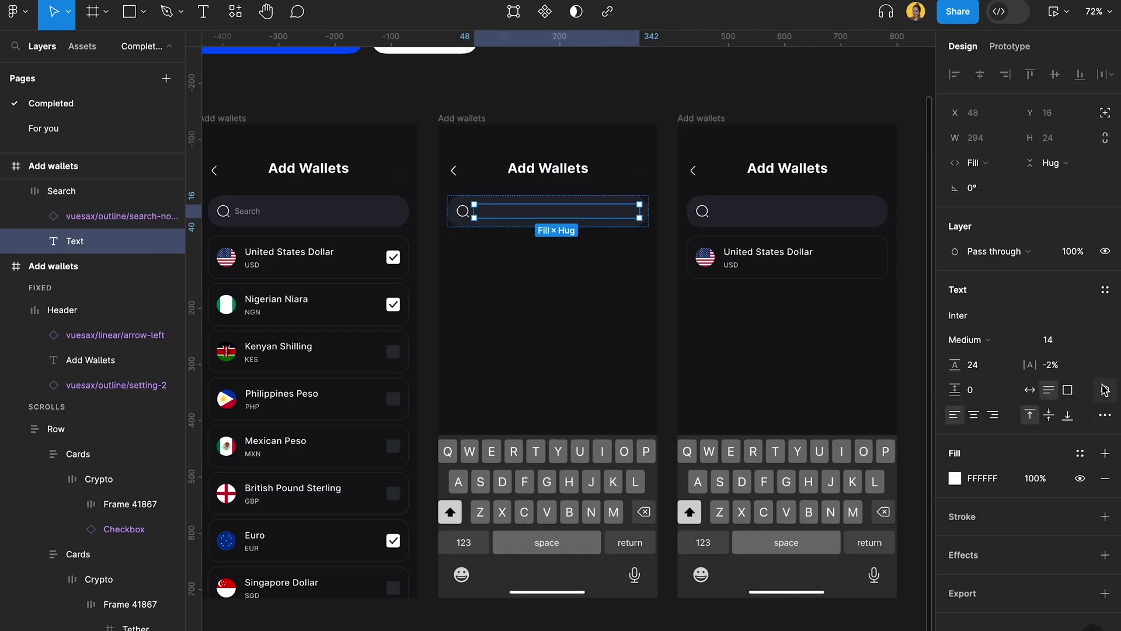
click(1105, 390)
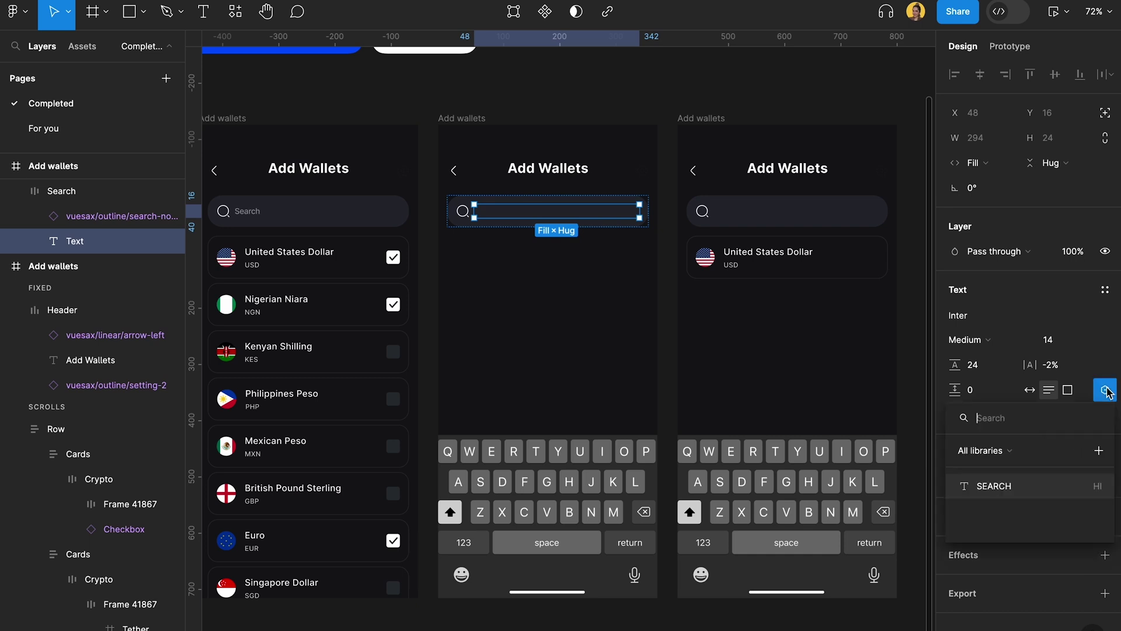
click(1019, 484)
click(736, 217)
click(736, 215)
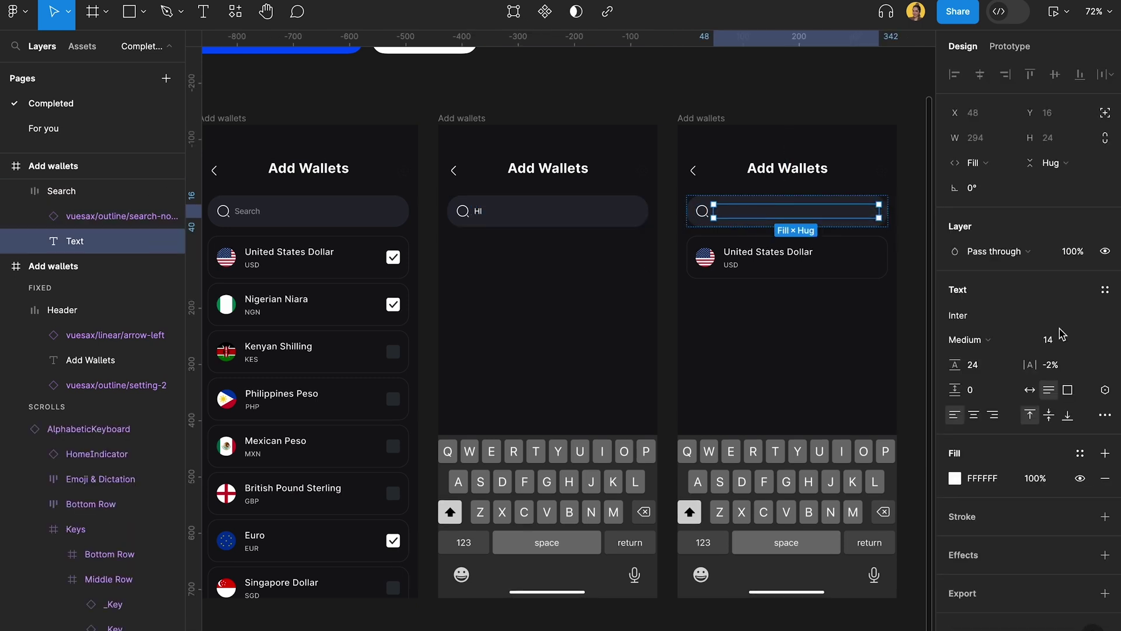
click(1103, 391)
click(1019, 486)
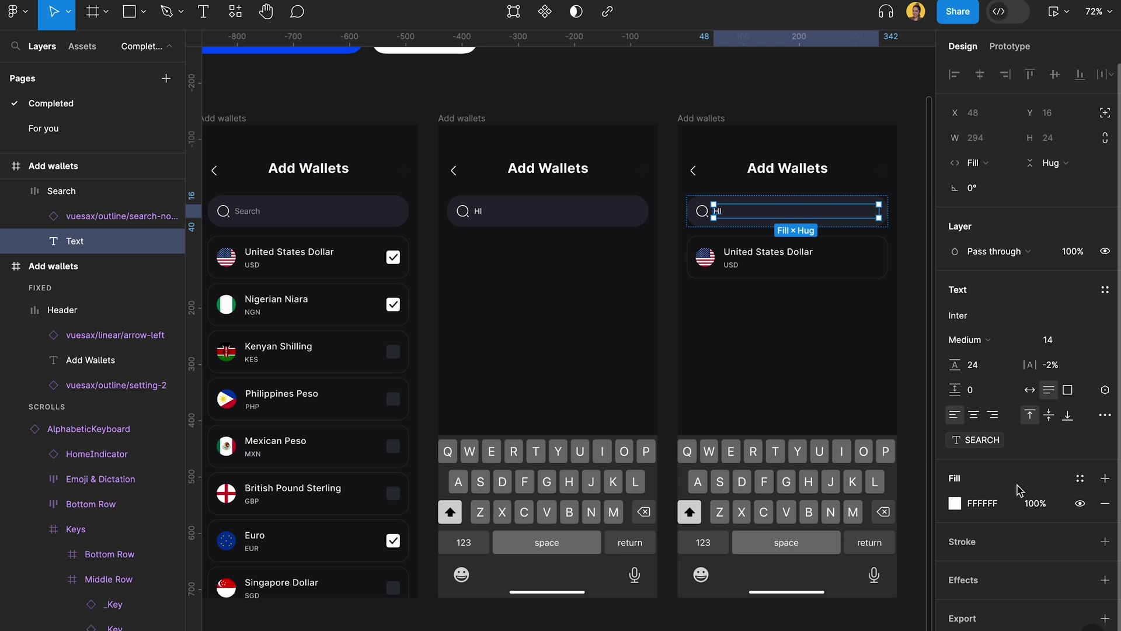
click(824, 338)
Clear the value of the SEARCH variable so it is an empty string
scroll(709, 147, up, 1)
scroll(709, 147, right, 1)
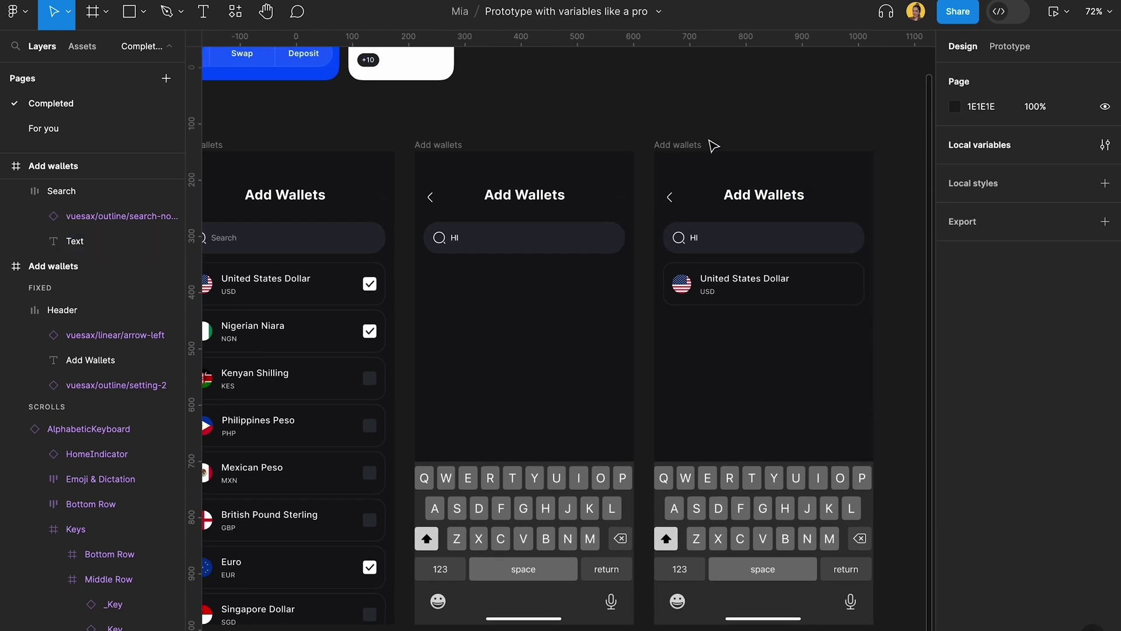
click(1105, 144)
double_click(800, 152)
key(BackSpace)
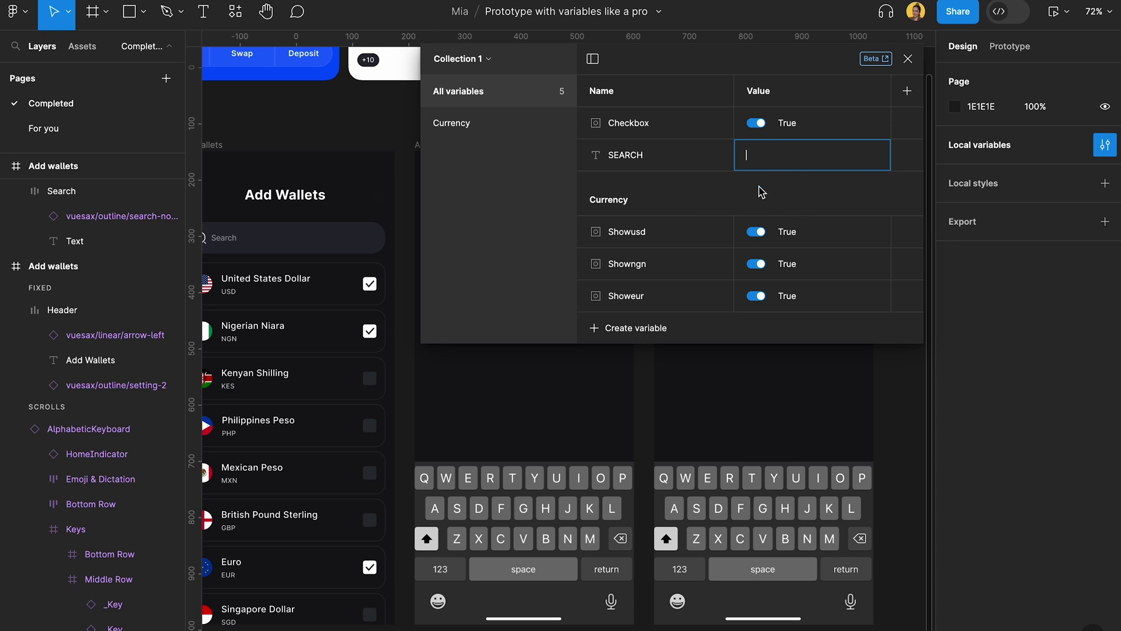
Give the U key on the Add wallets keyboard screen a click interaction that sets SEARCH to SEARCH + "U"
click(624, 379)
scroll(624, 380, up, 5)
scroll(624, 380, right, 2)
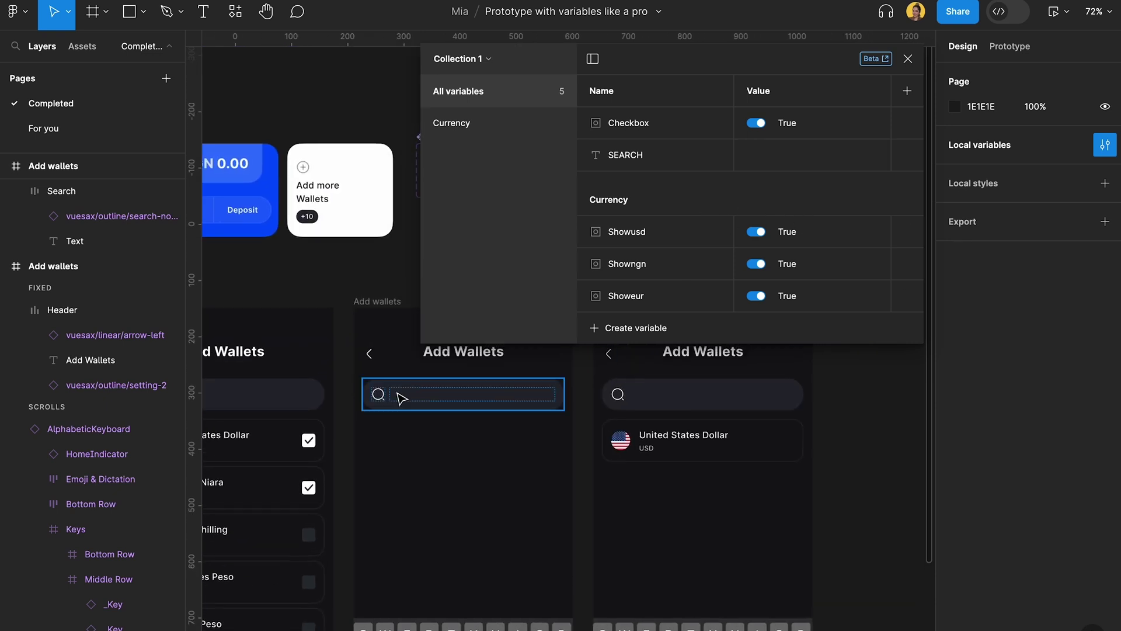
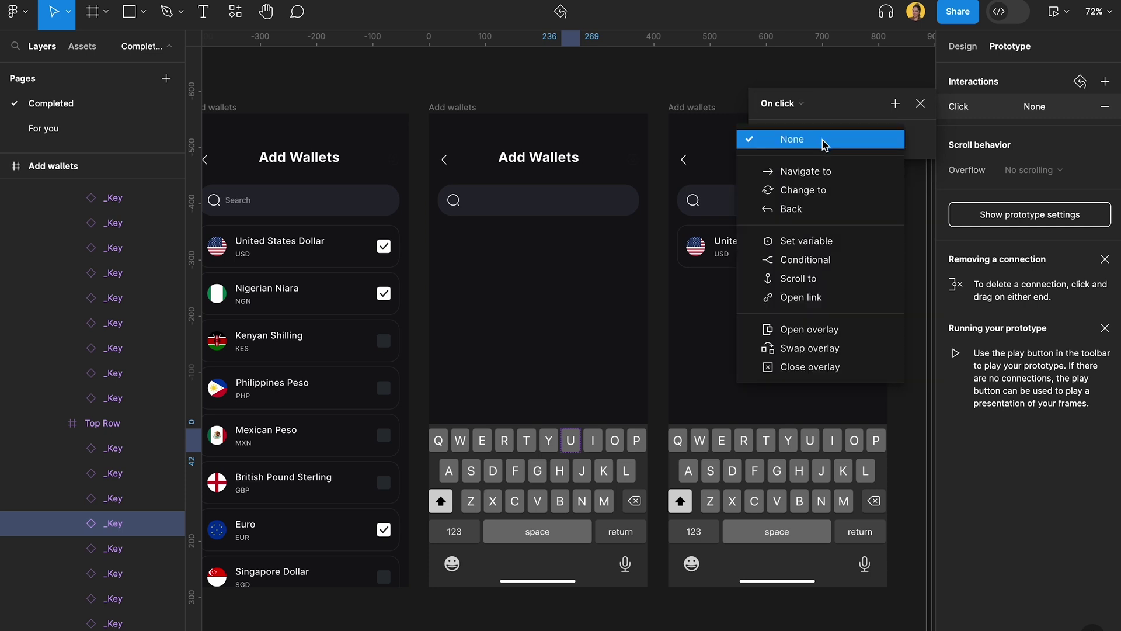
click(835, 242)
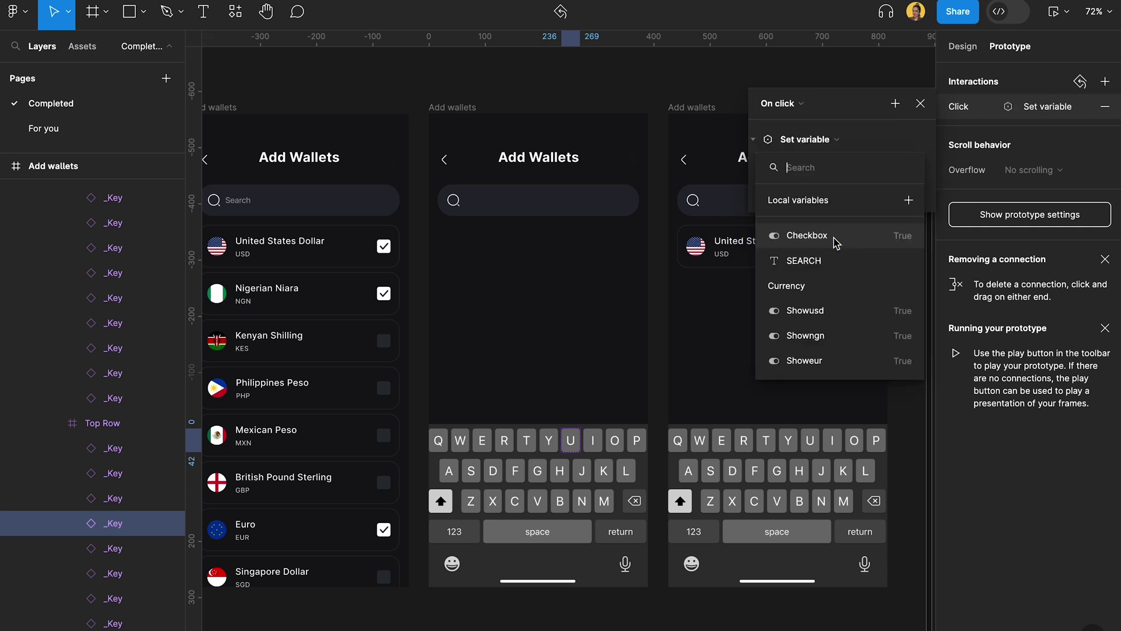
click(819, 264)
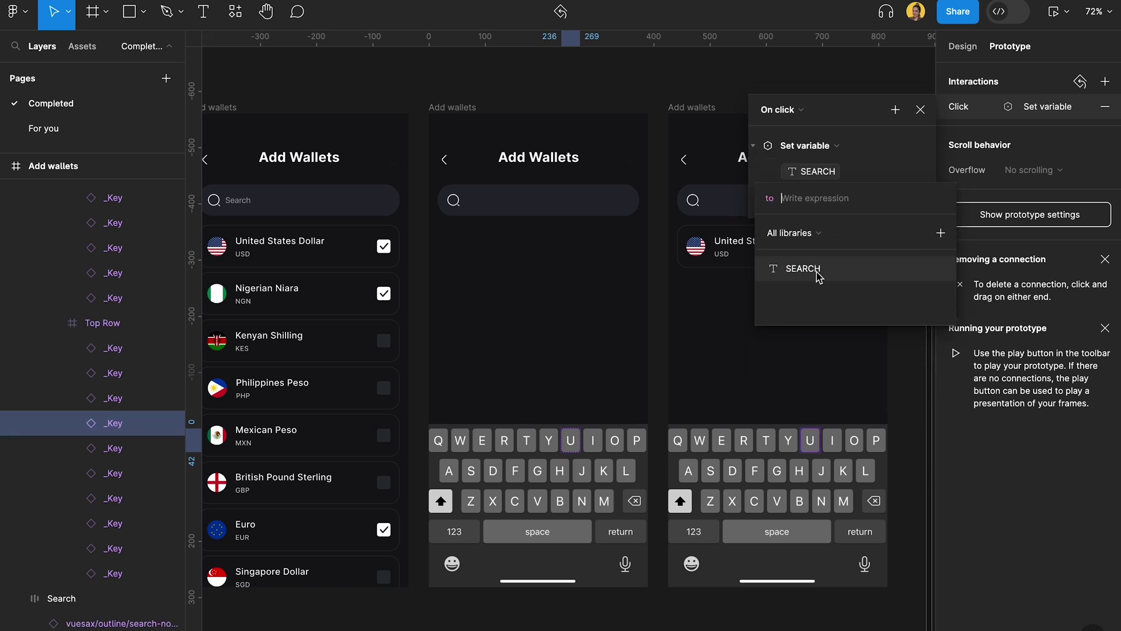
click(800, 269)
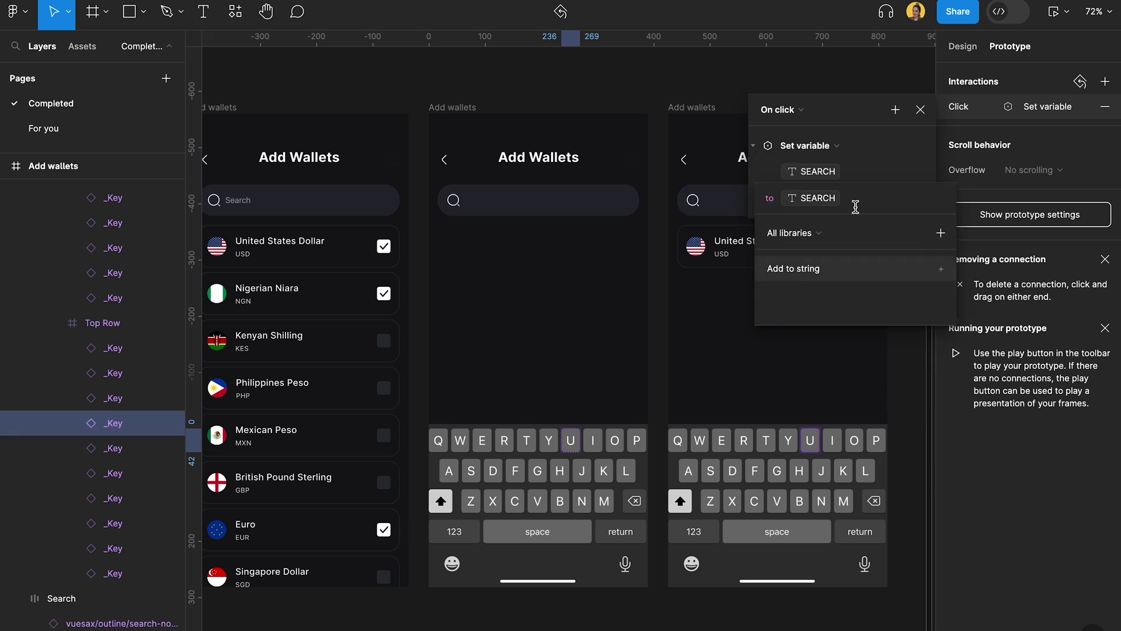
click(804, 273)
text(')
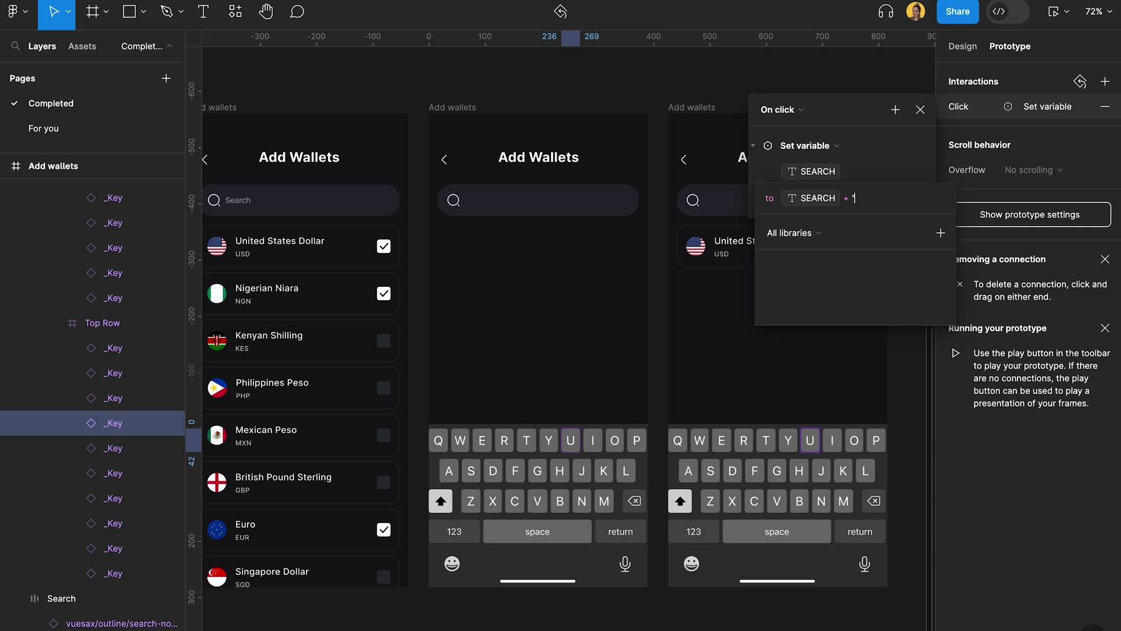
text(U")
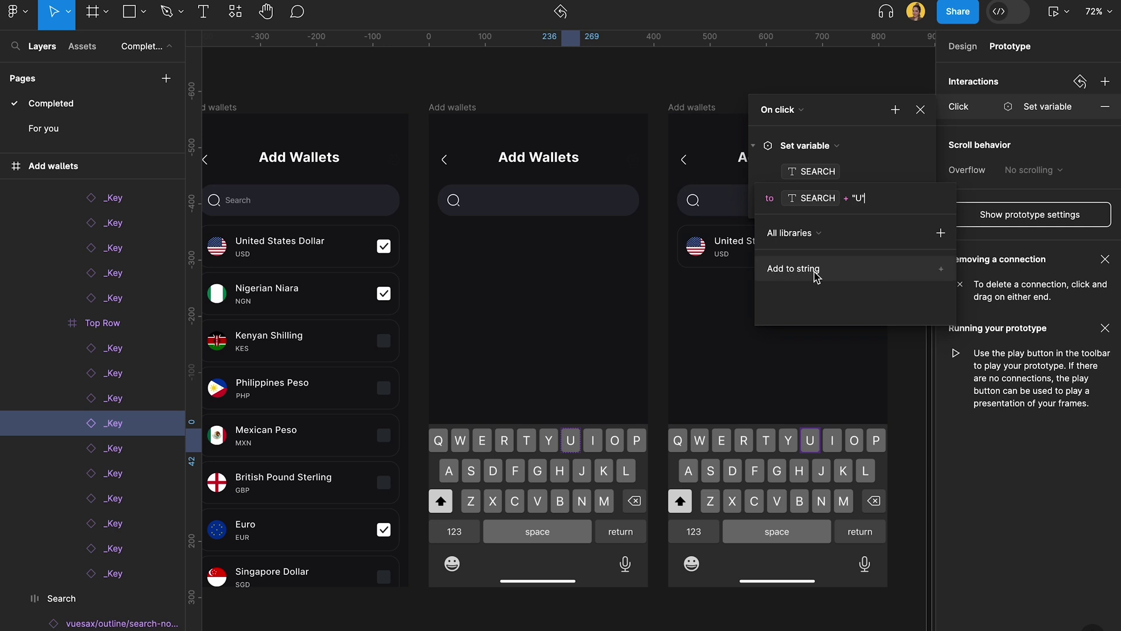
click(900, 172)
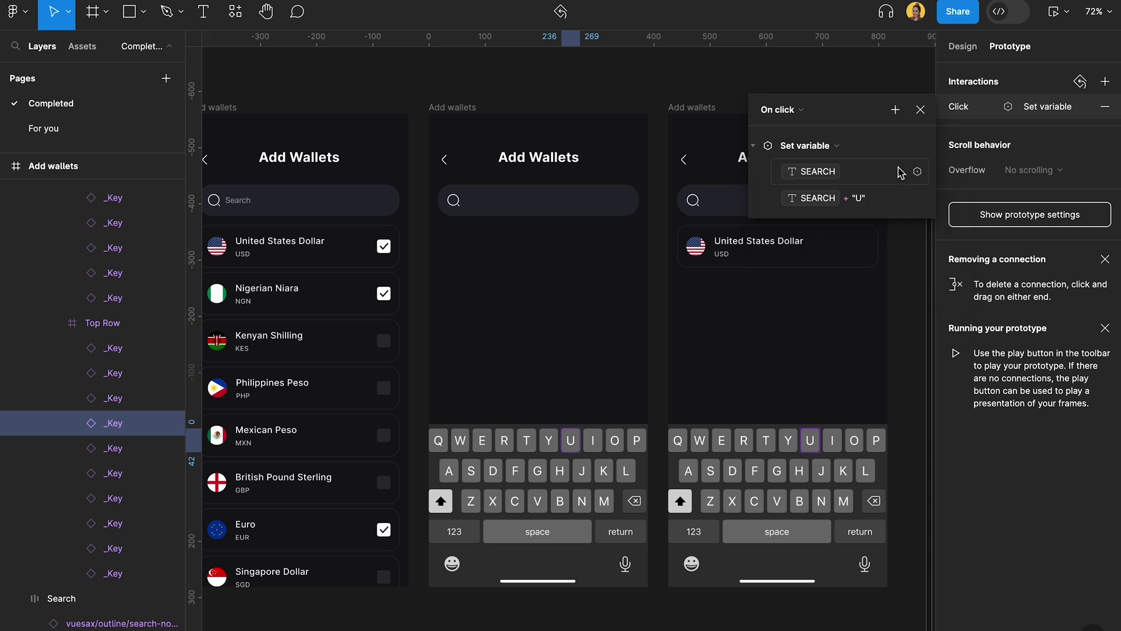
click(848, 92)
Give the keyboard's S key a click interaction that sets the SEARCH variable to SEARCH + "D"
click(476, 473)
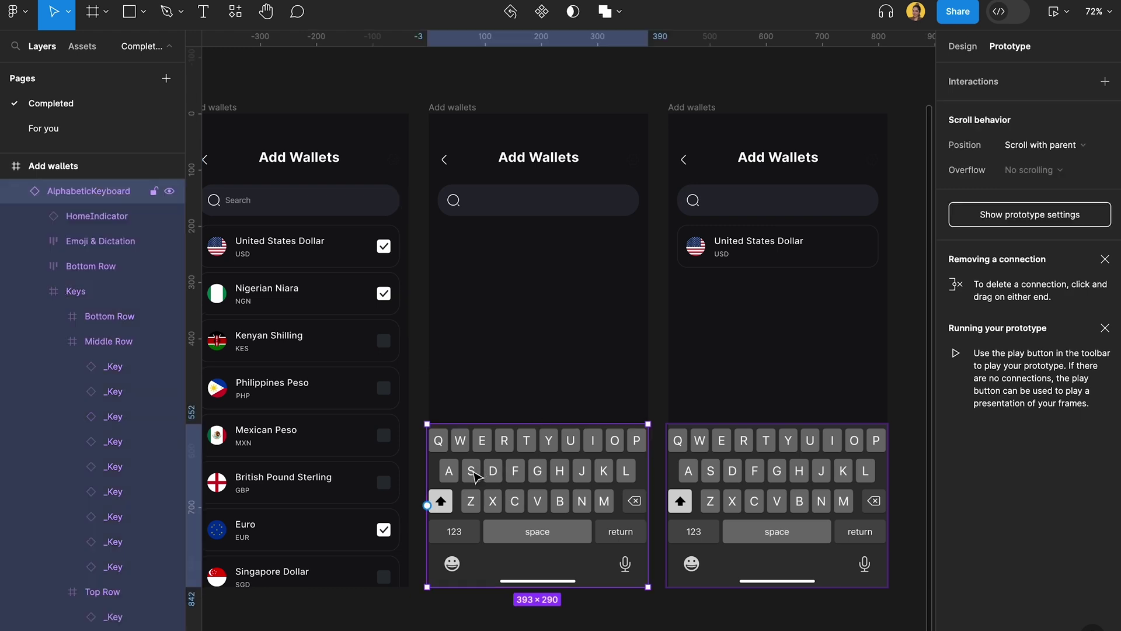
click(475, 474)
click(1105, 82)
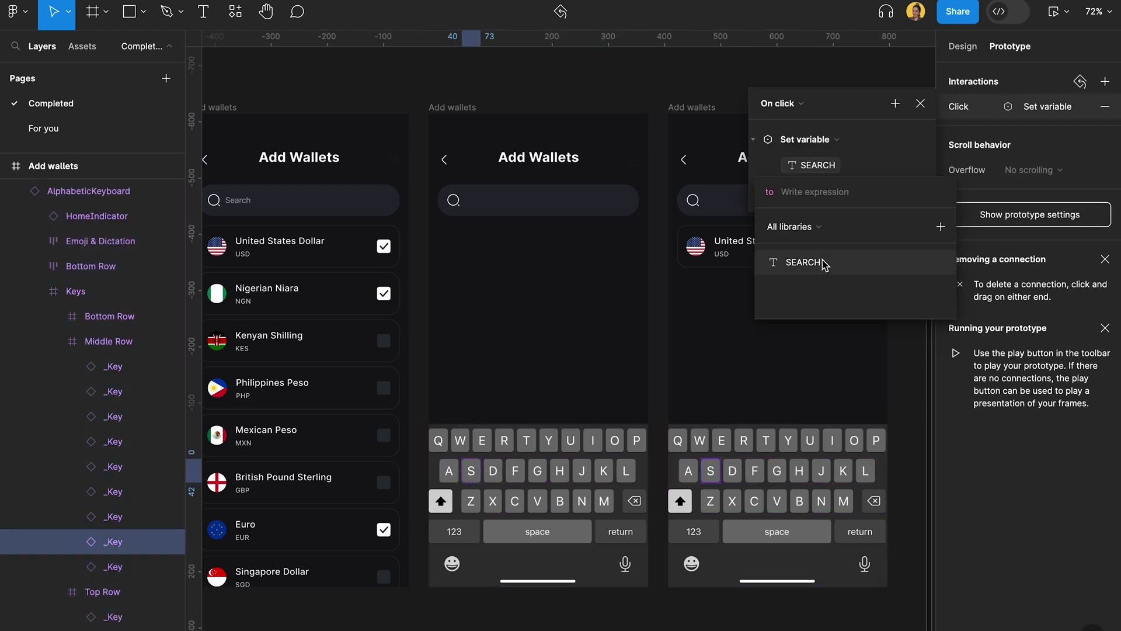
click(827, 261)
click(848, 262)
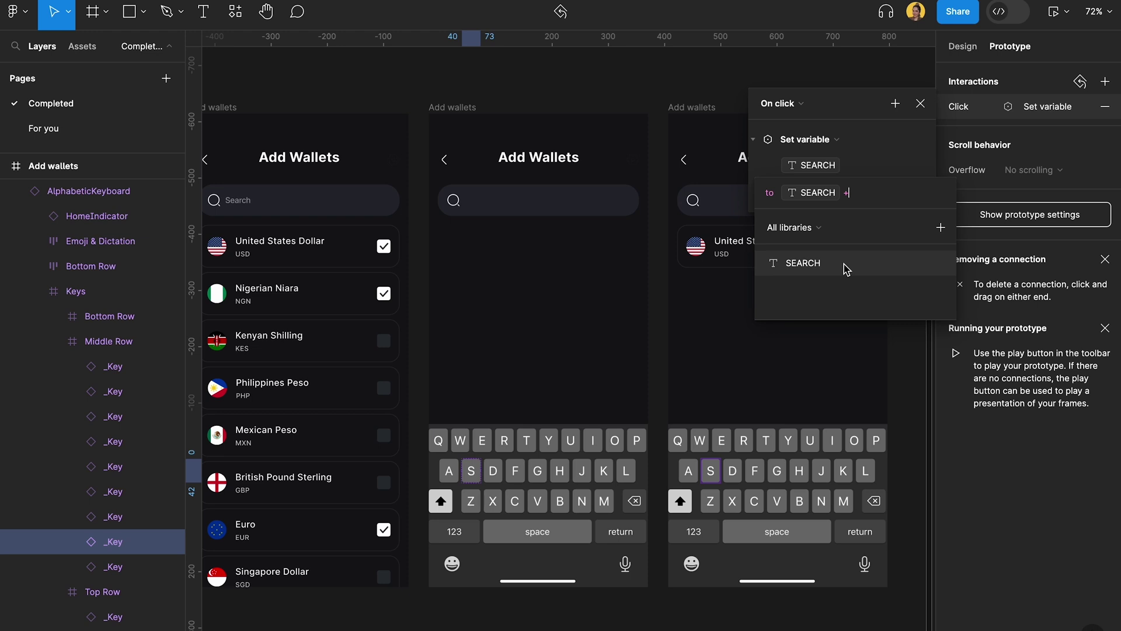
text(")
key(BackSpace)
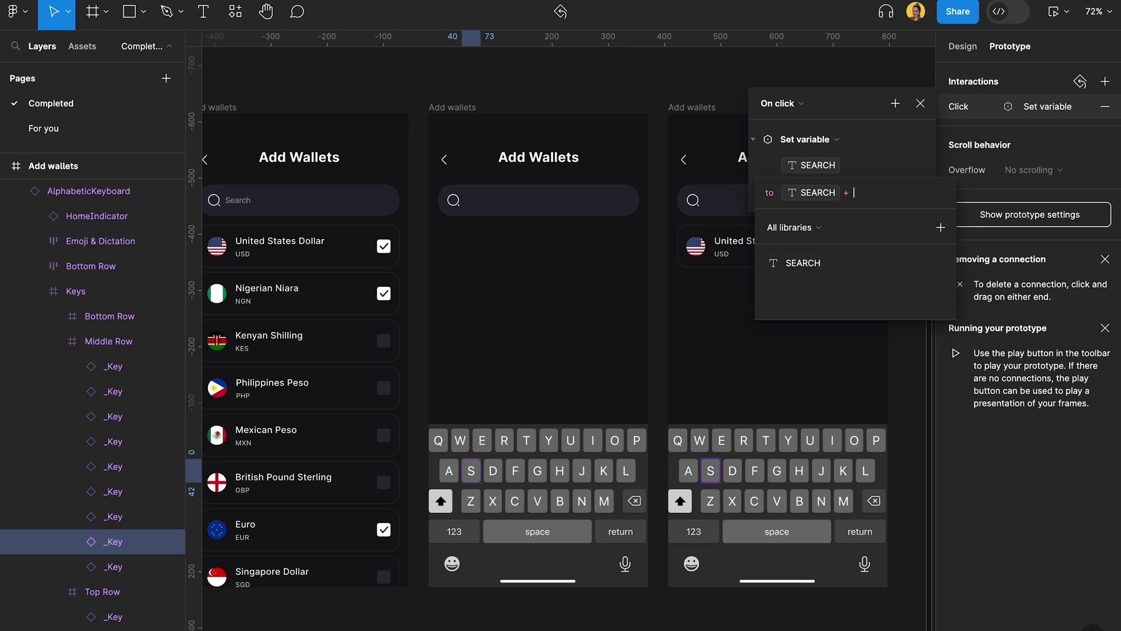
text("D)
click(887, 179)
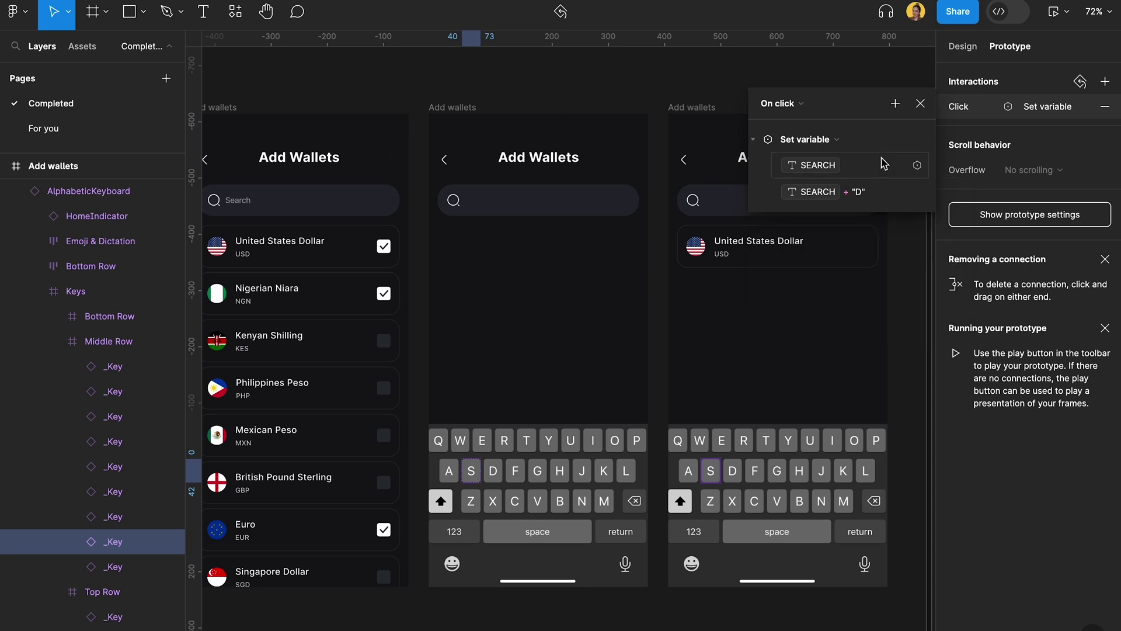
click(579, 380)
Correct the S key's click interaction so that it sets SEARCH to SEARCH + "S"
double_click(472, 470)
double_click(471, 470)
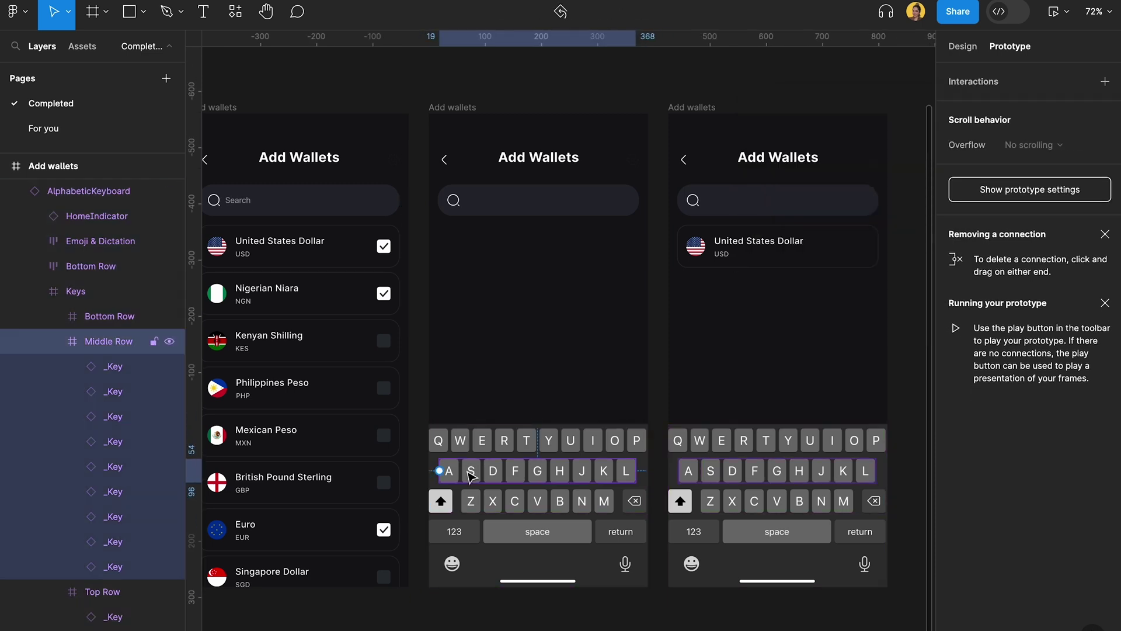
double_click(472, 470)
click(979, 106)
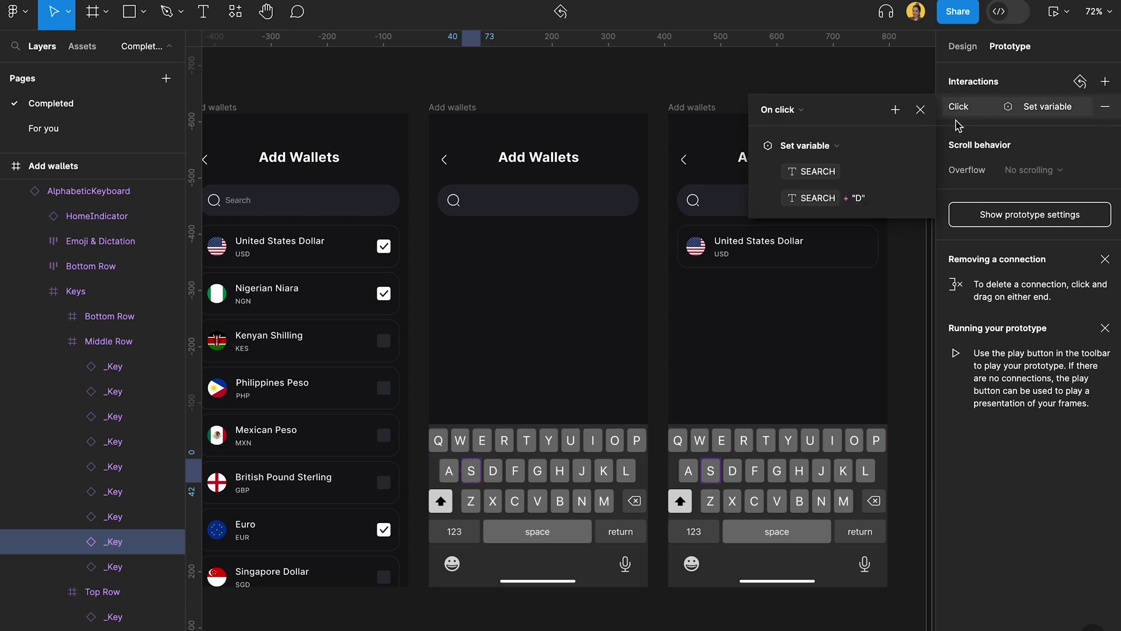
click(857, 198)
key(BackSpace)
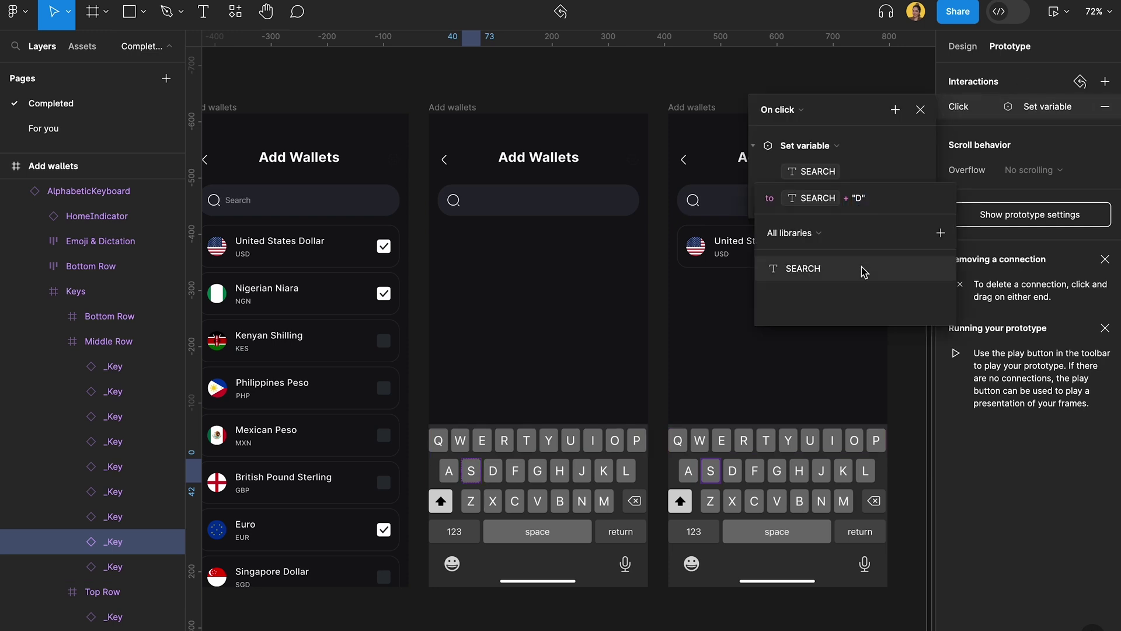
key(Return)
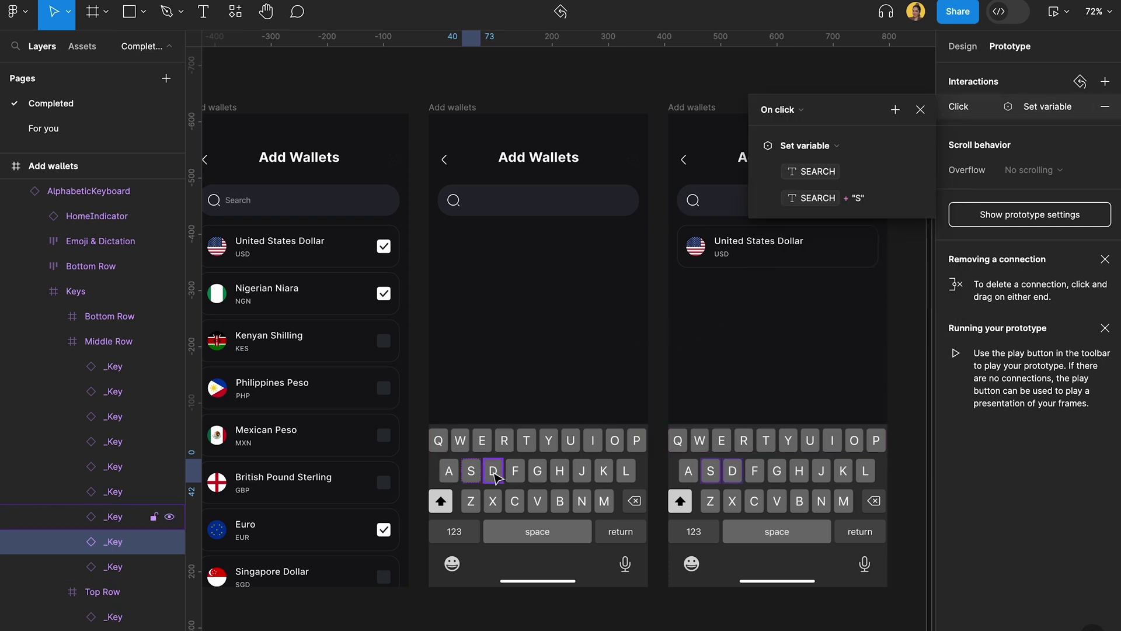
key(Escape)
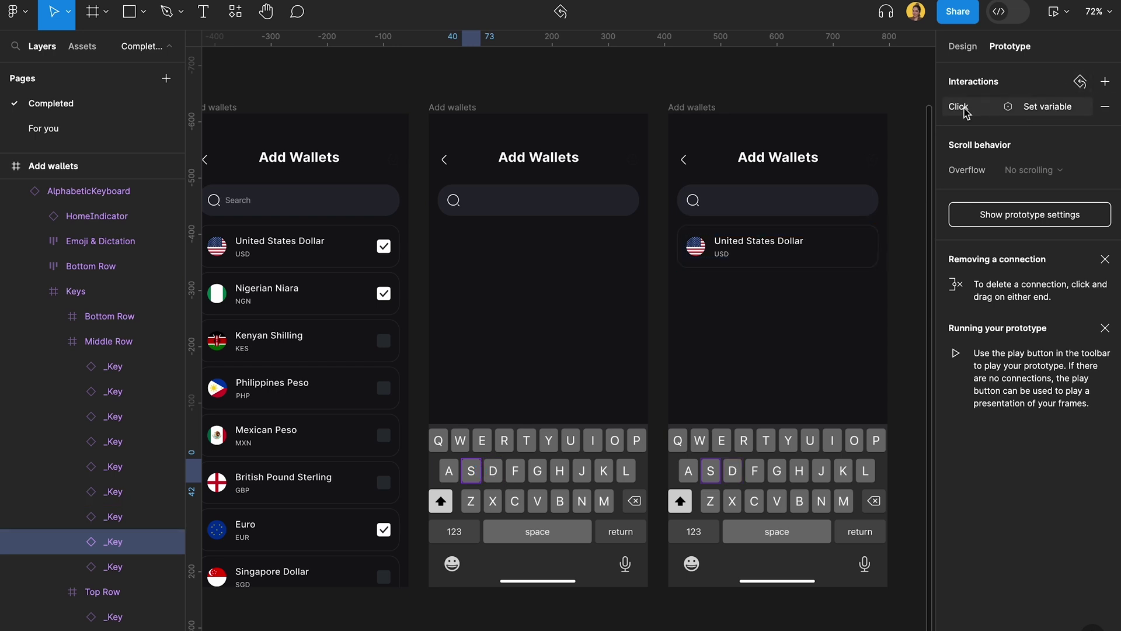
Give the keyboard's D key a click interaction that sets the SEARCH variable to SEARCH + "D"
click(495, 470)
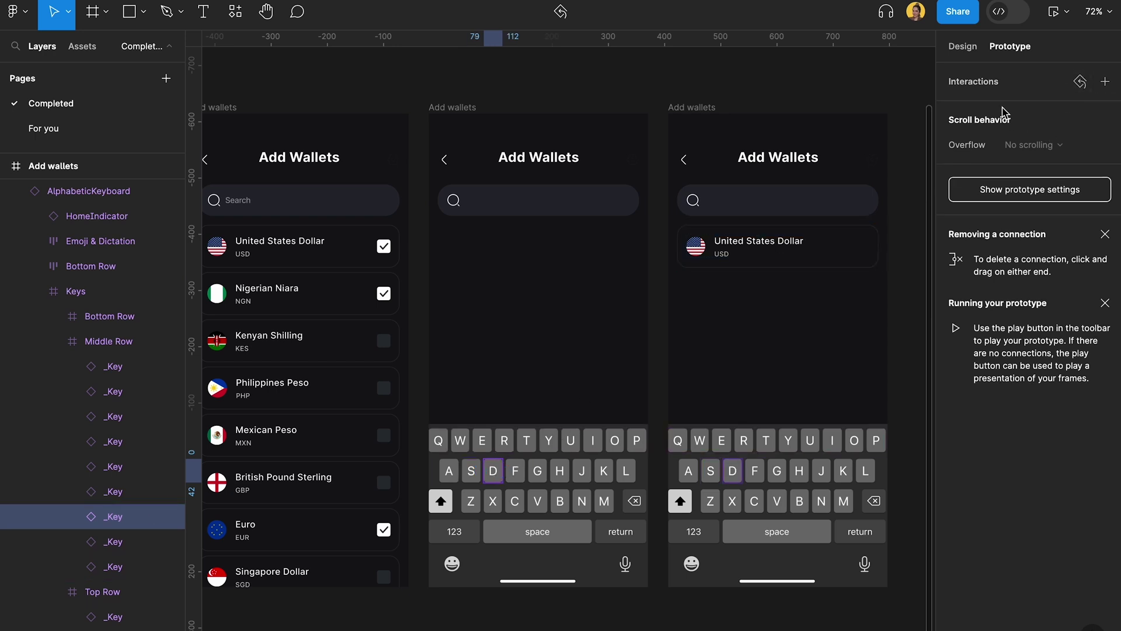
click(1103, 82)
click(814, 140)
click(815, 240)
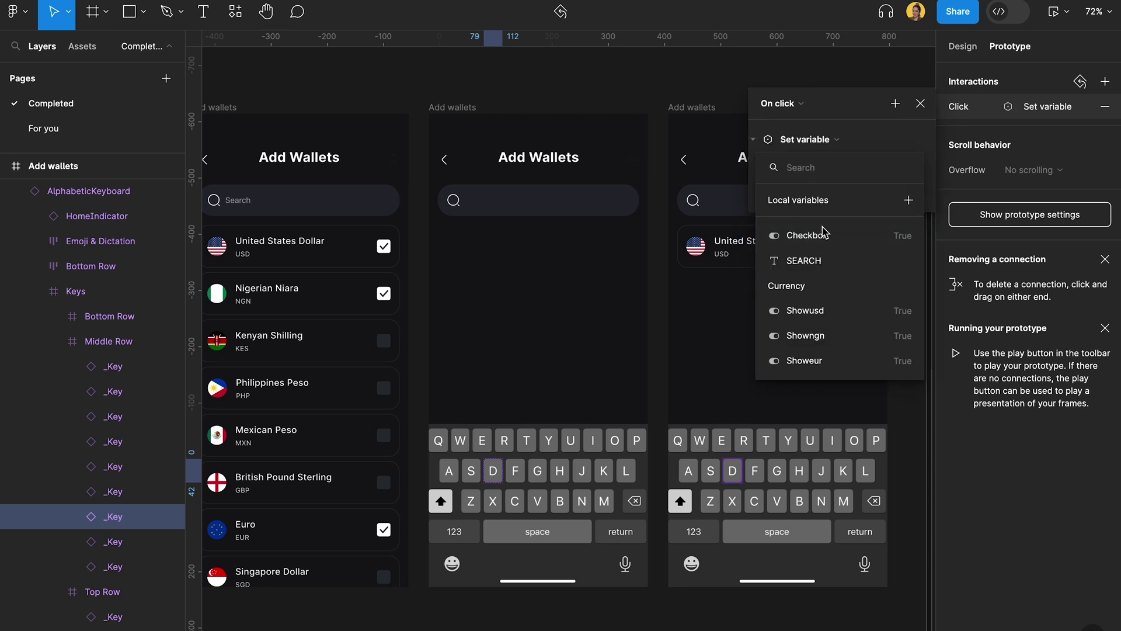
click(801, 260)
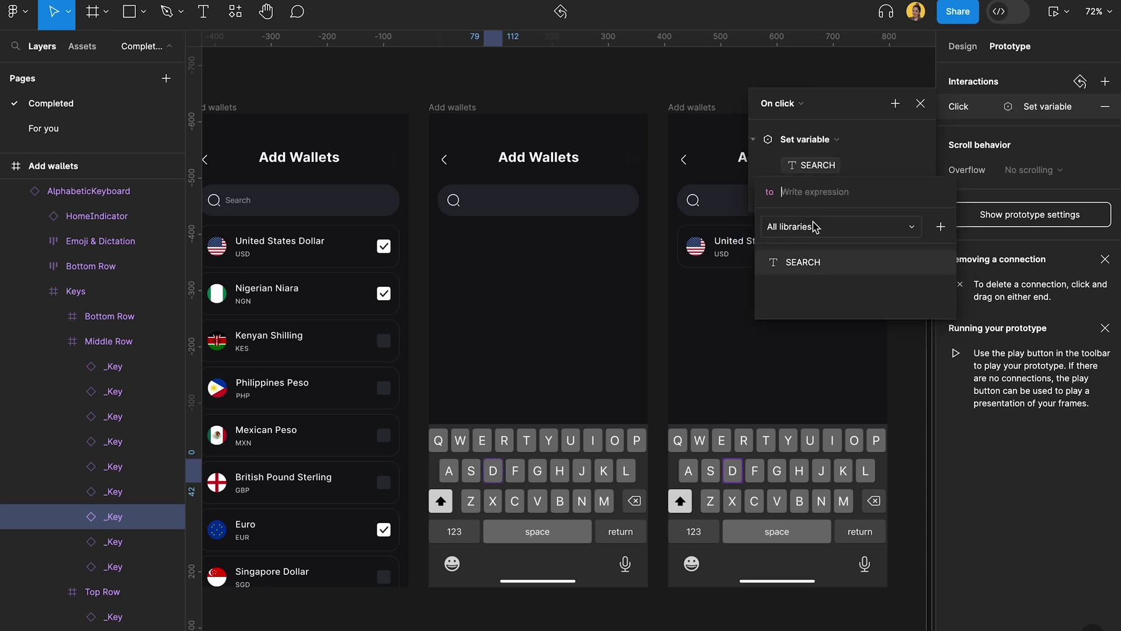
click(808, 263)
text(+)
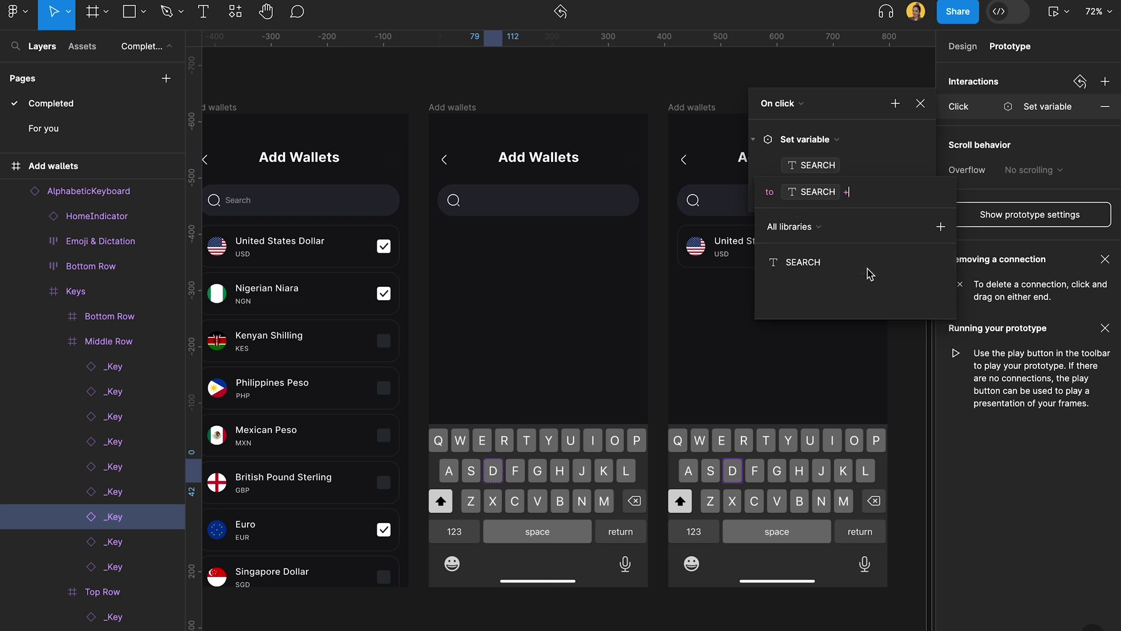
text(")
key(BackSpace)
text("D")
click(769, 354)
Connect the keyboard's return key to the Add wallets screen that shows only the United States Dollar result
click(622, 532)
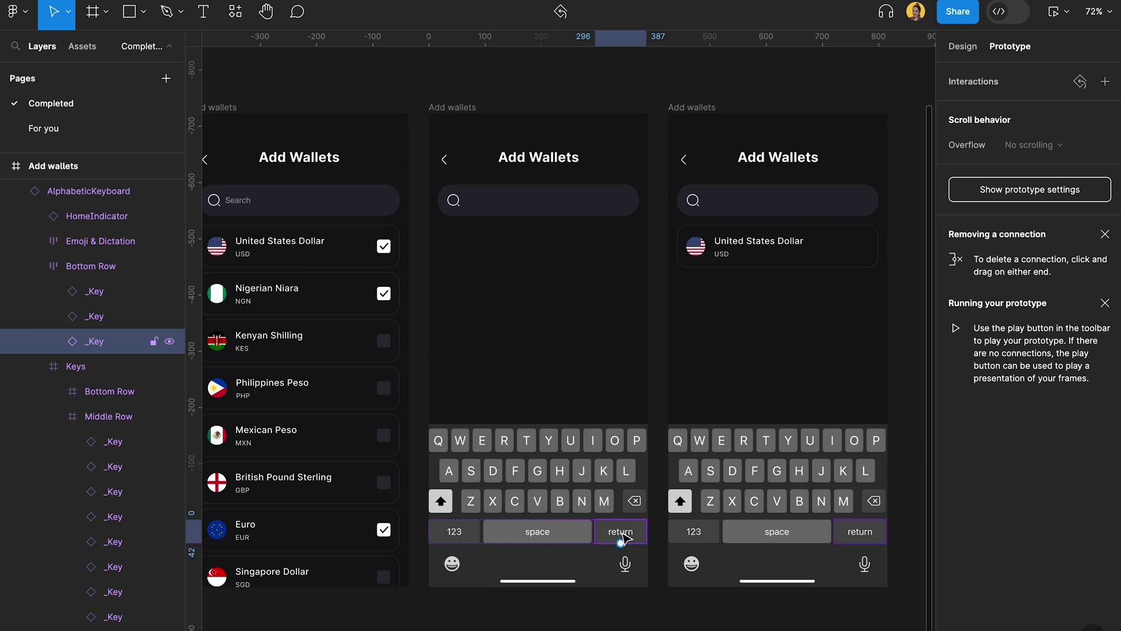
drag(647, 530, 695, 397)
Copy the checkbox from the United States Dollar row of the currency list into the search result screen's United States Dollar card
click(390, 254)
click(390, 254)
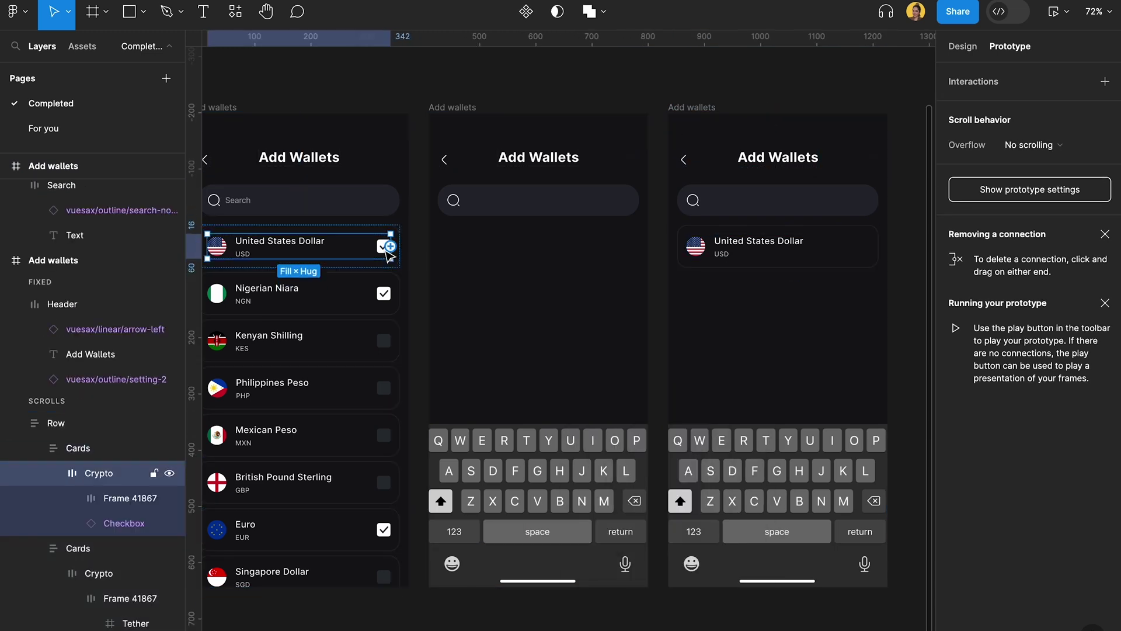
double_click(389, 251)
key(ctrl+c)
click(776, 248)
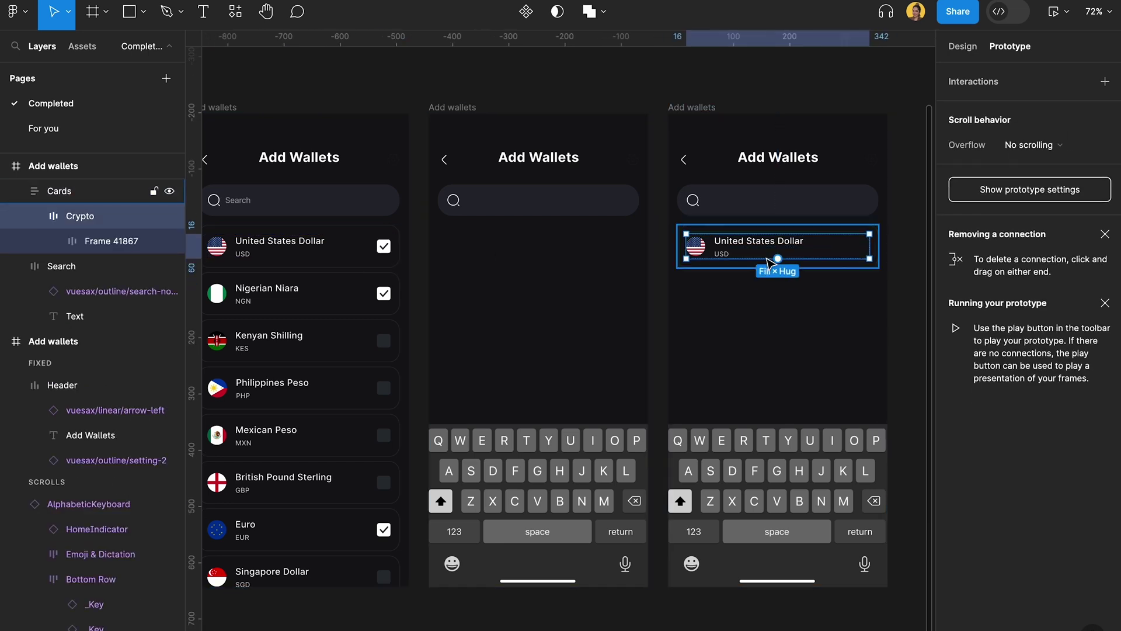
key(ctrl+v)
click(615, 68)
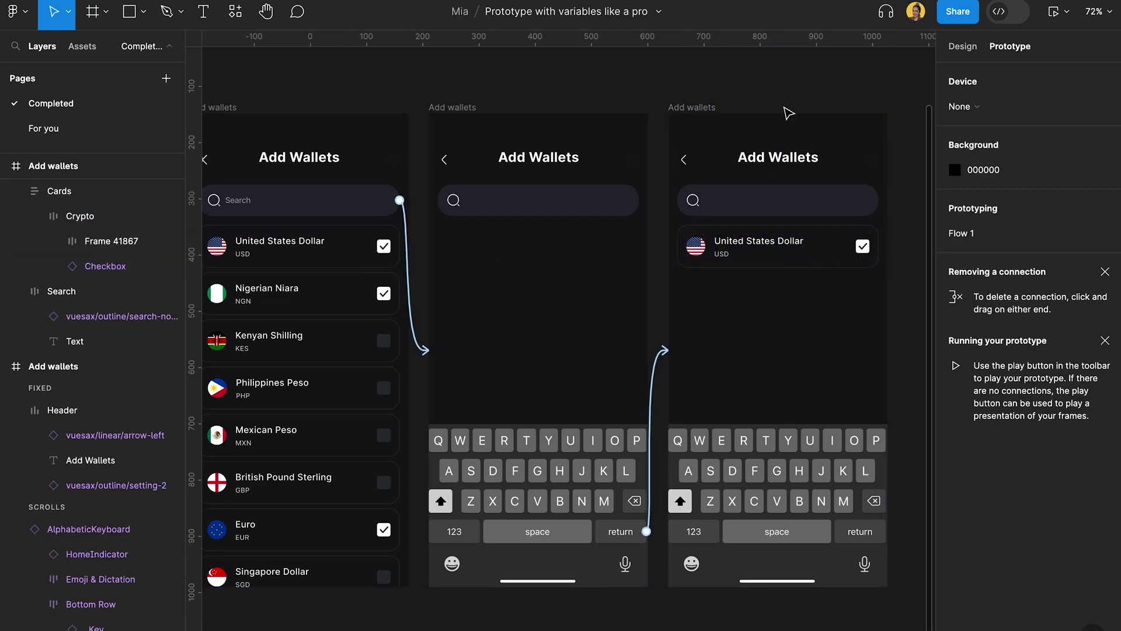
Preview the prototype from the currency list screen and test the search by entering USD and submitting it with the return key
click(450, 108)
key(shift+Tab)
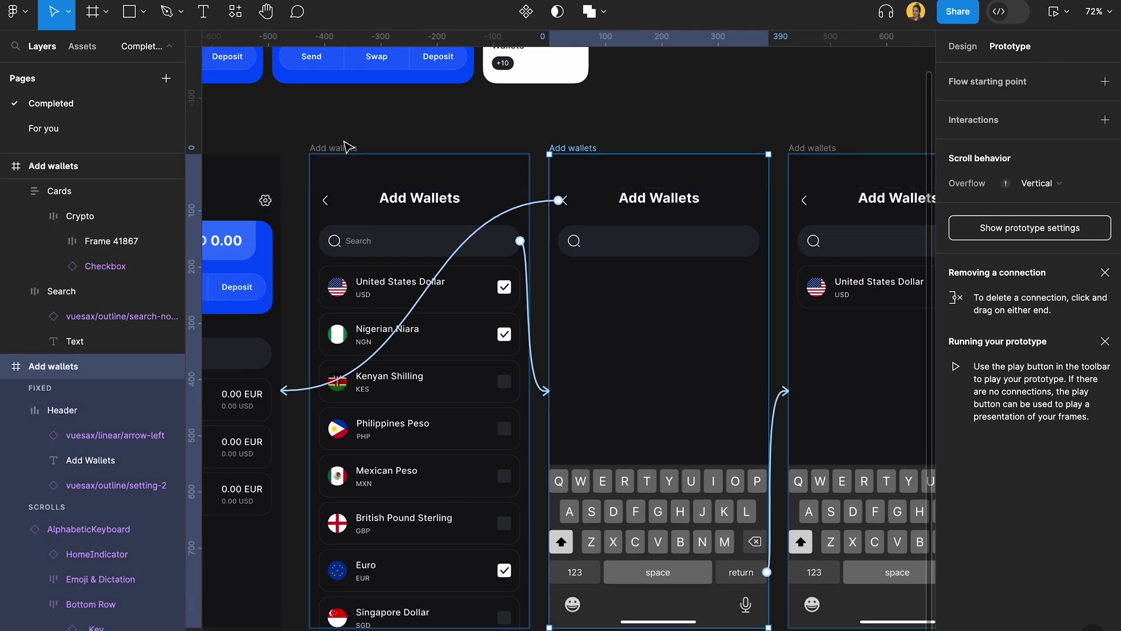
key(shift+space)
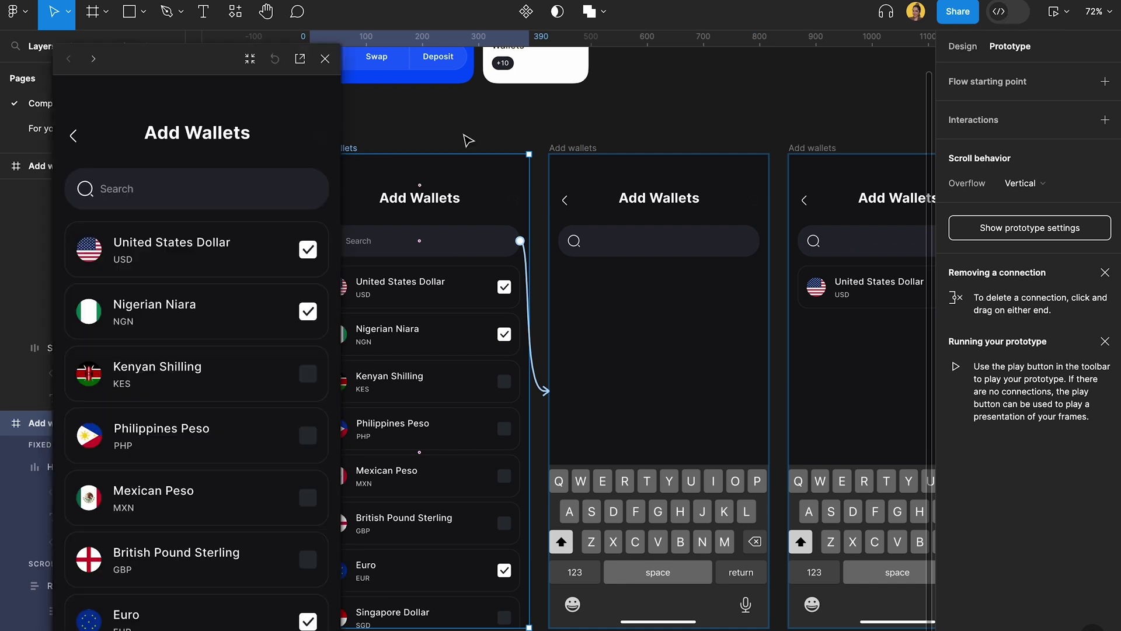
click(129, 202)
click(236, 511)
click(116, 550)
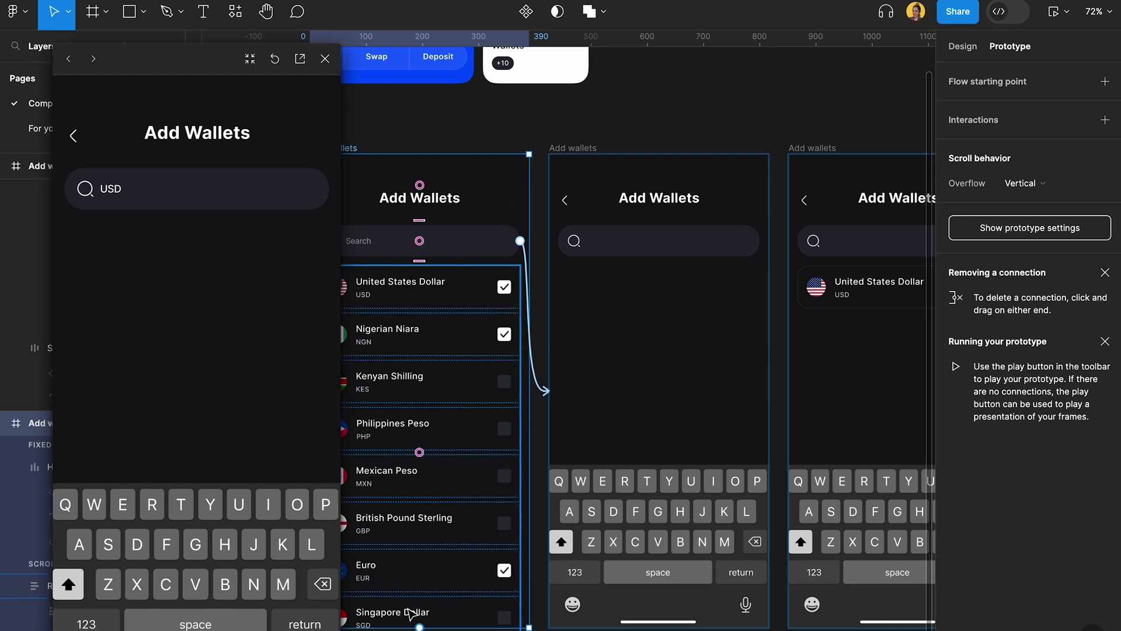
click(319, 625)
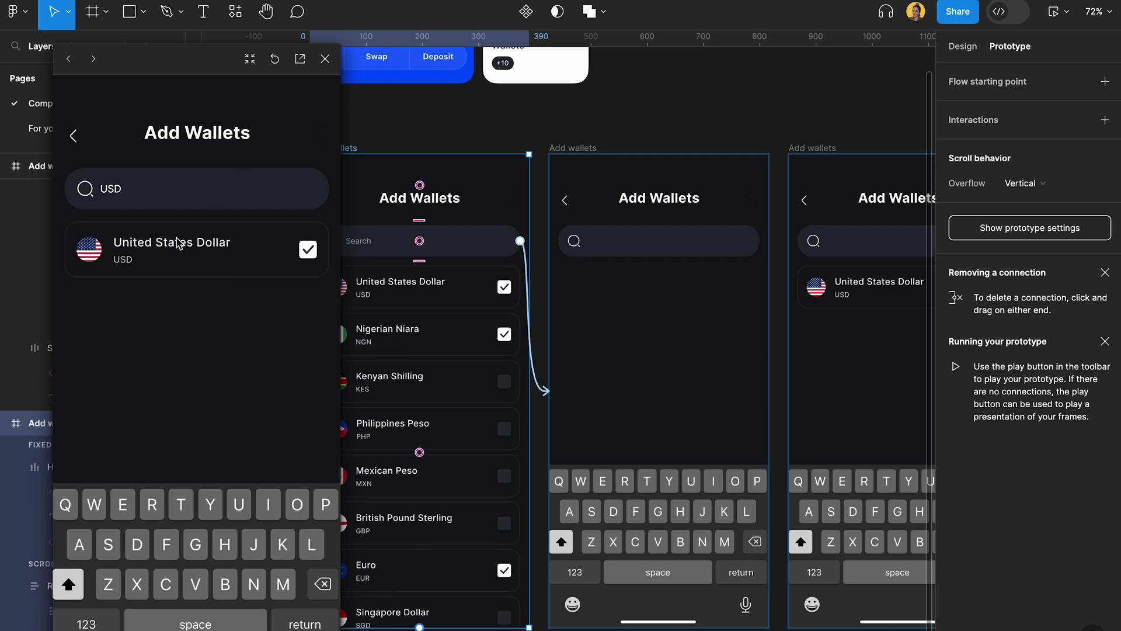
click(325, 59)
Give the keyboard's backspace key a click interaction that sets the SEARCH variable to an empty string ""
scroll(436, 155, up, 3)
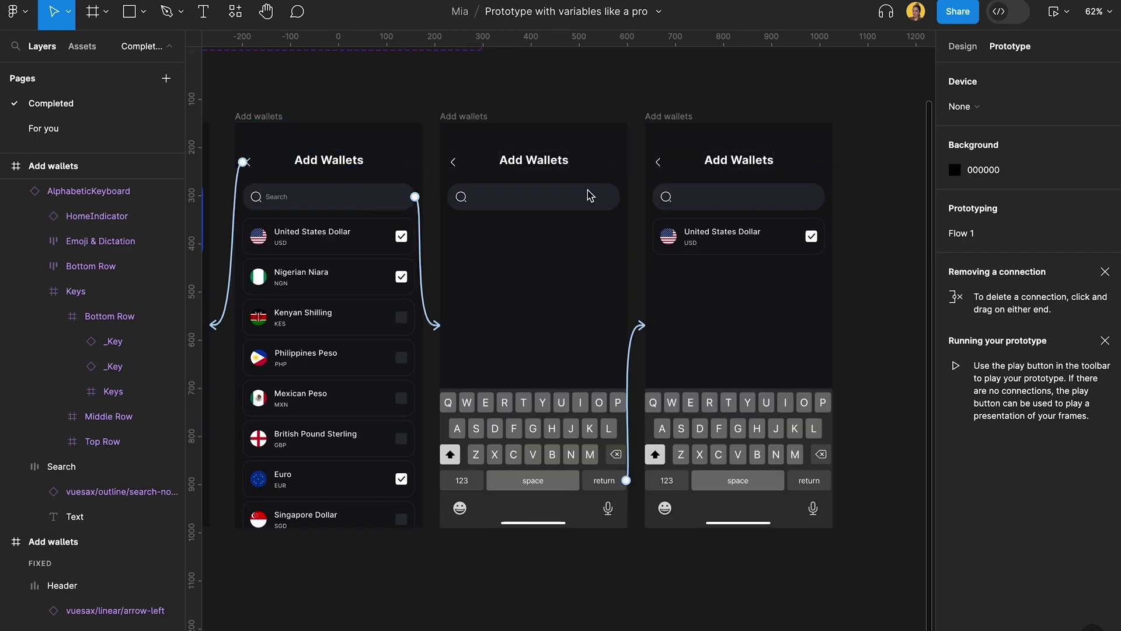
scroll(625, 460, up, 3)
double_click(613, 459)
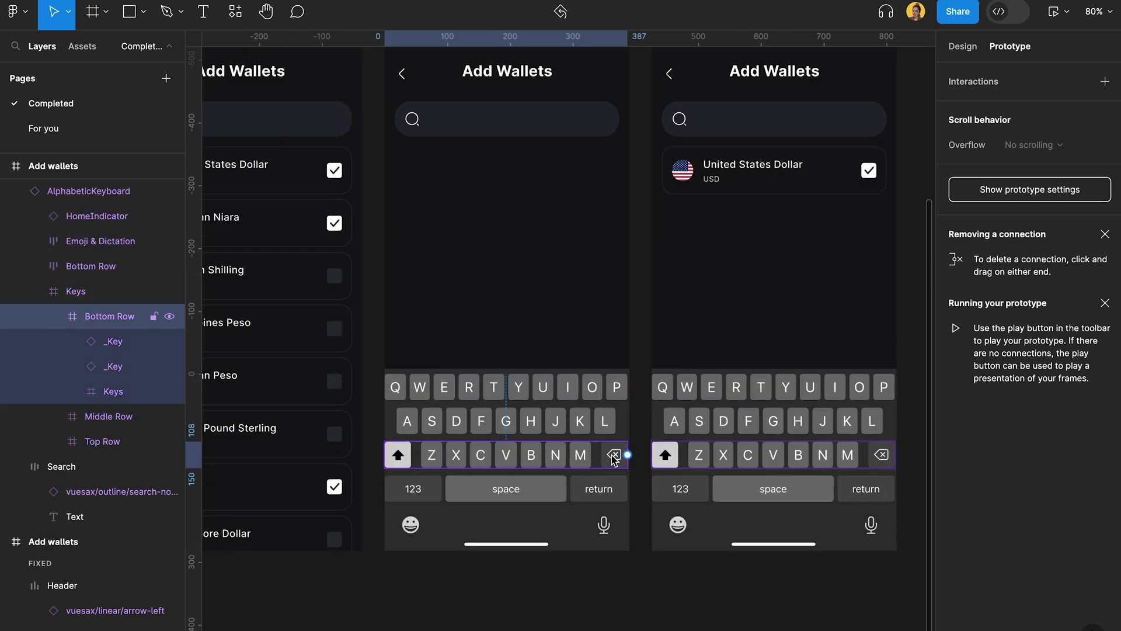
click(1105, 81)
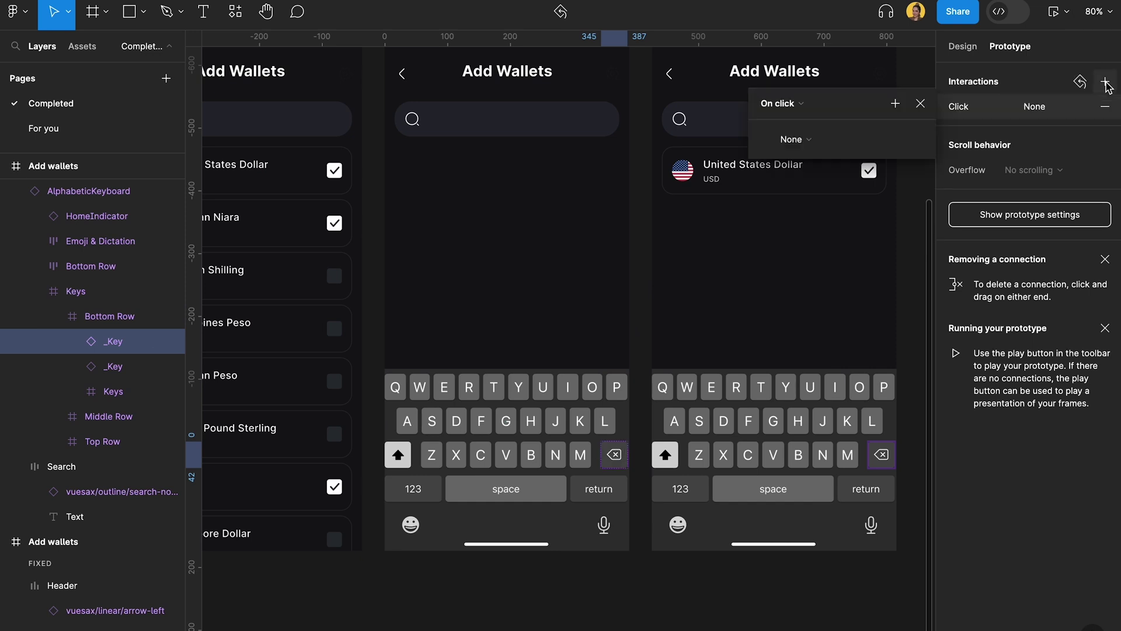
click(802, 139)
click(819, 242)
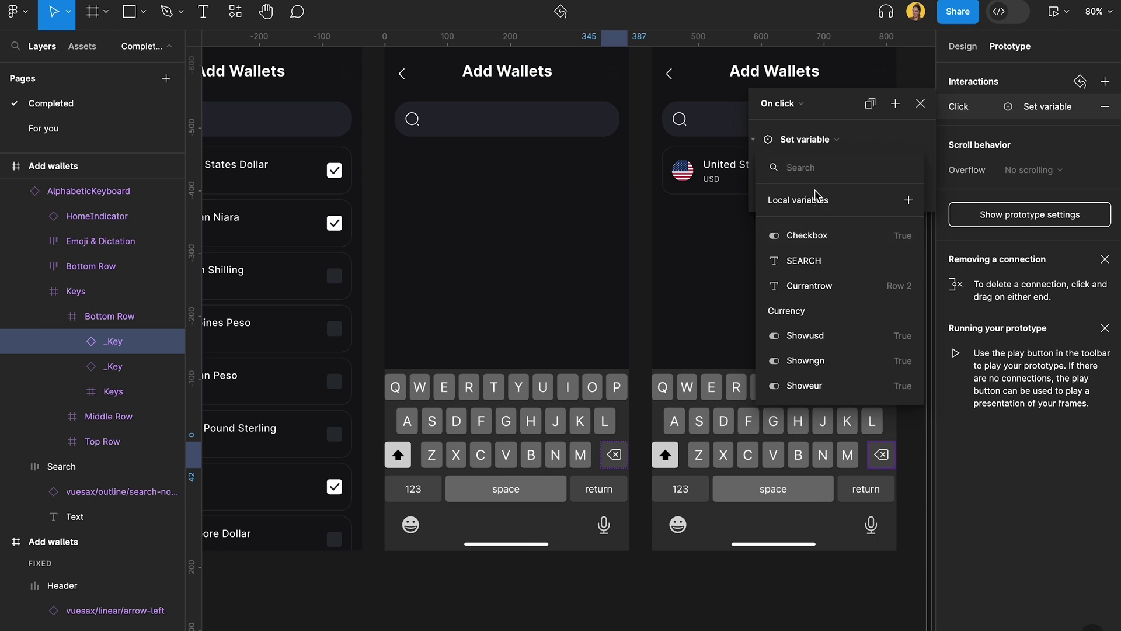
click(827, 264)
text("")
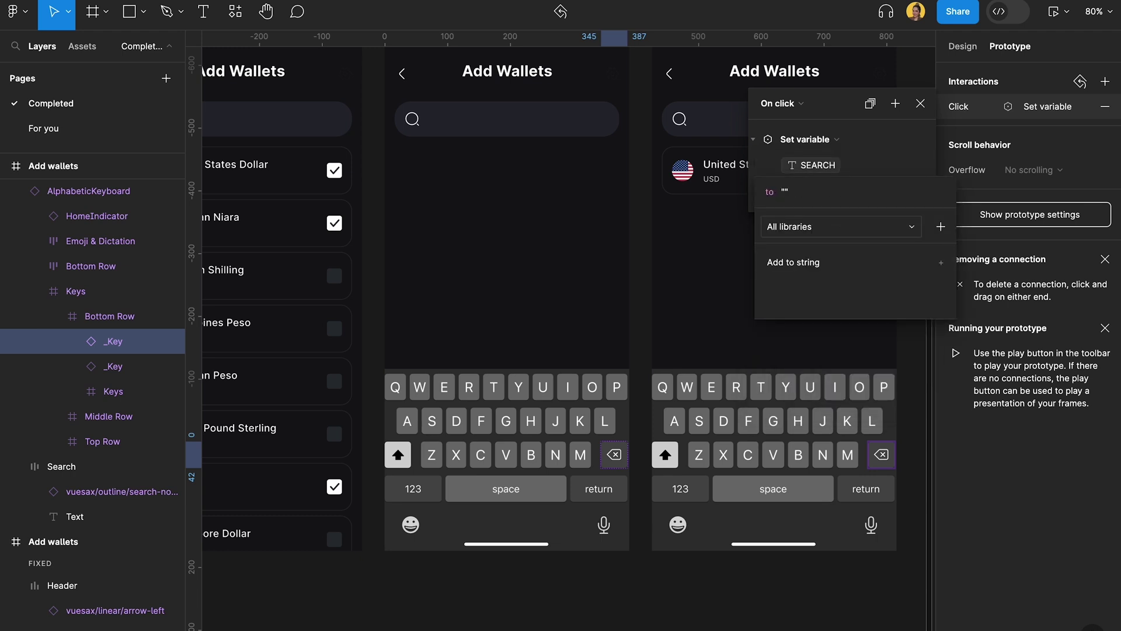
Preview the prototype from the empty Add wallets search screen, enter USD on its keyboard, and test clearing the search with backspace
key(Escape)
key(Escape)
scroll(854, 298, down, 3)
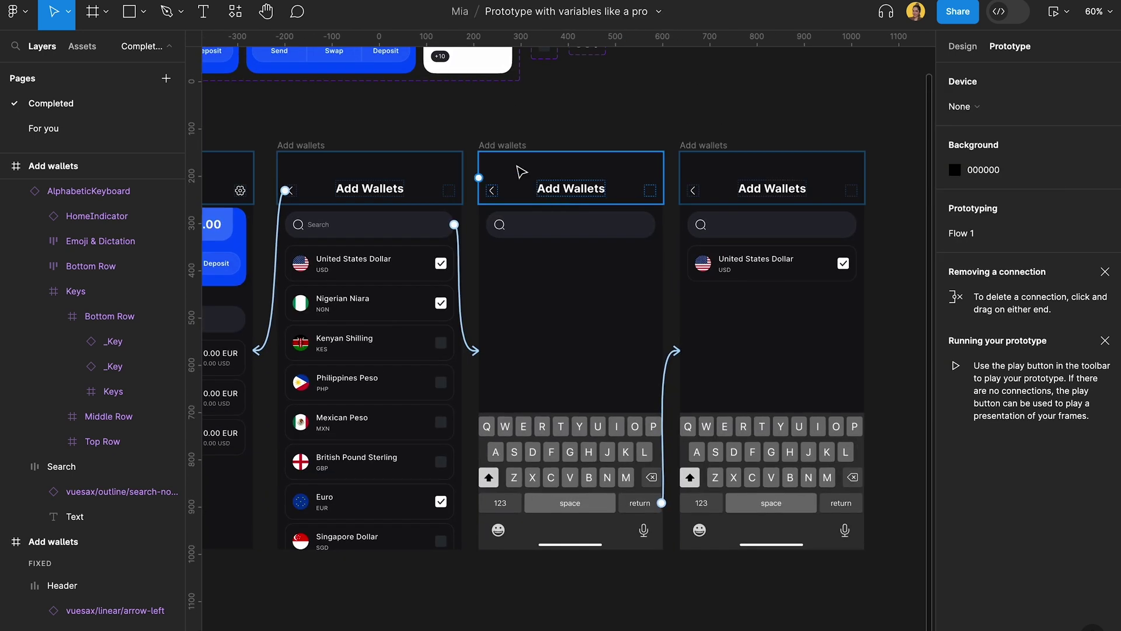
click(501, 145)
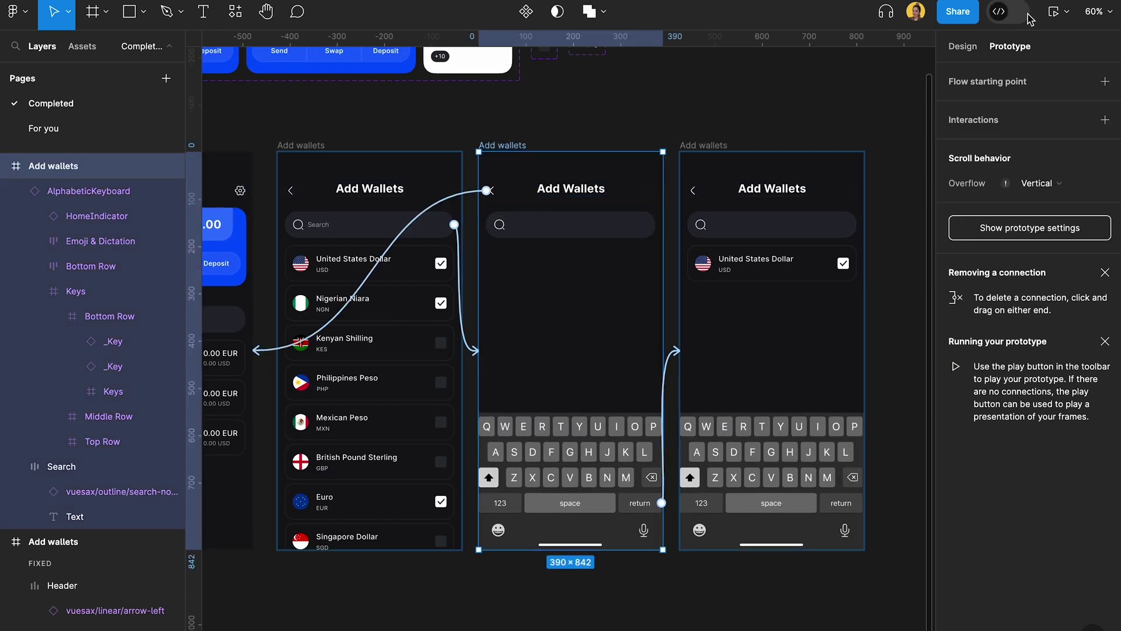
click(1054, 11)
click(238, 504)
click(115, 546)
click(137, 544)
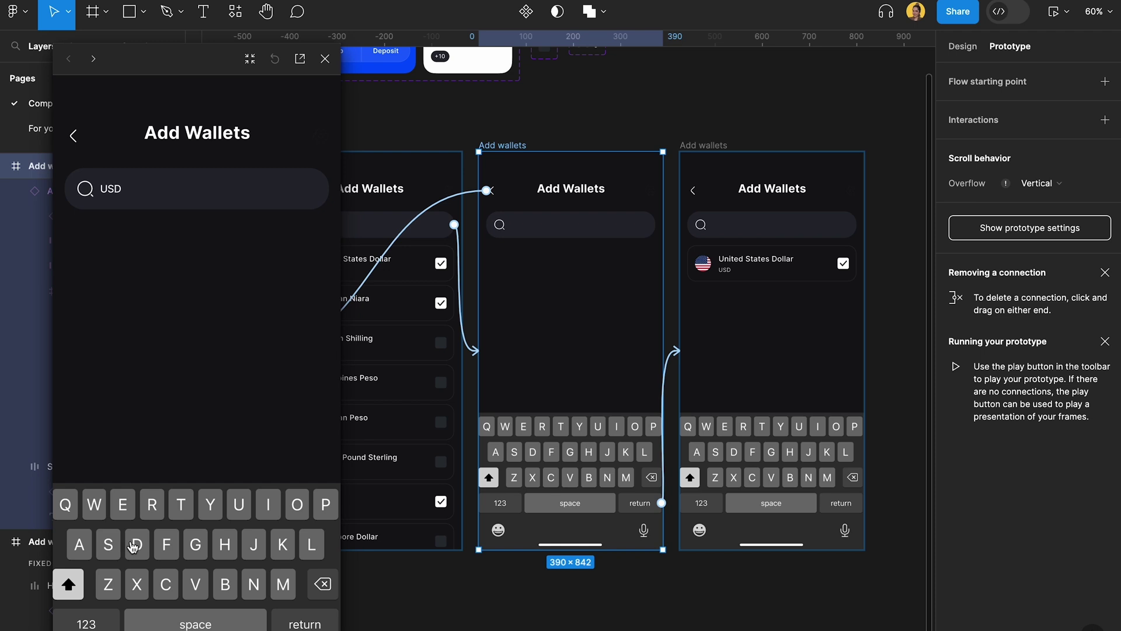
click(322, 584)
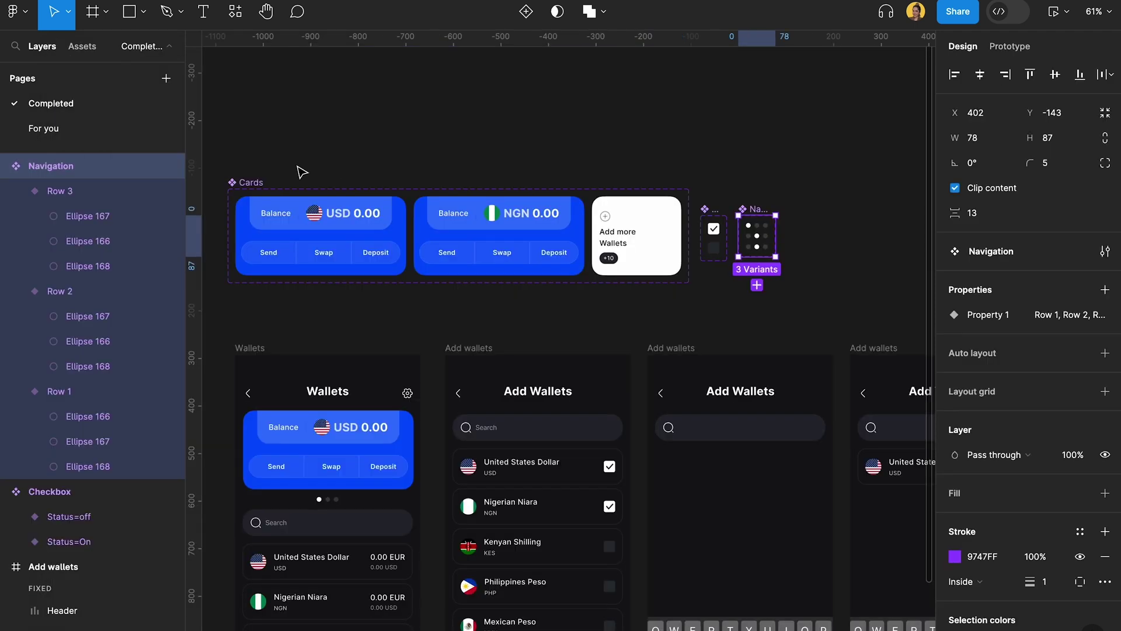
Create a string variable named Currentrow with the value Row 2
click(257, 184)
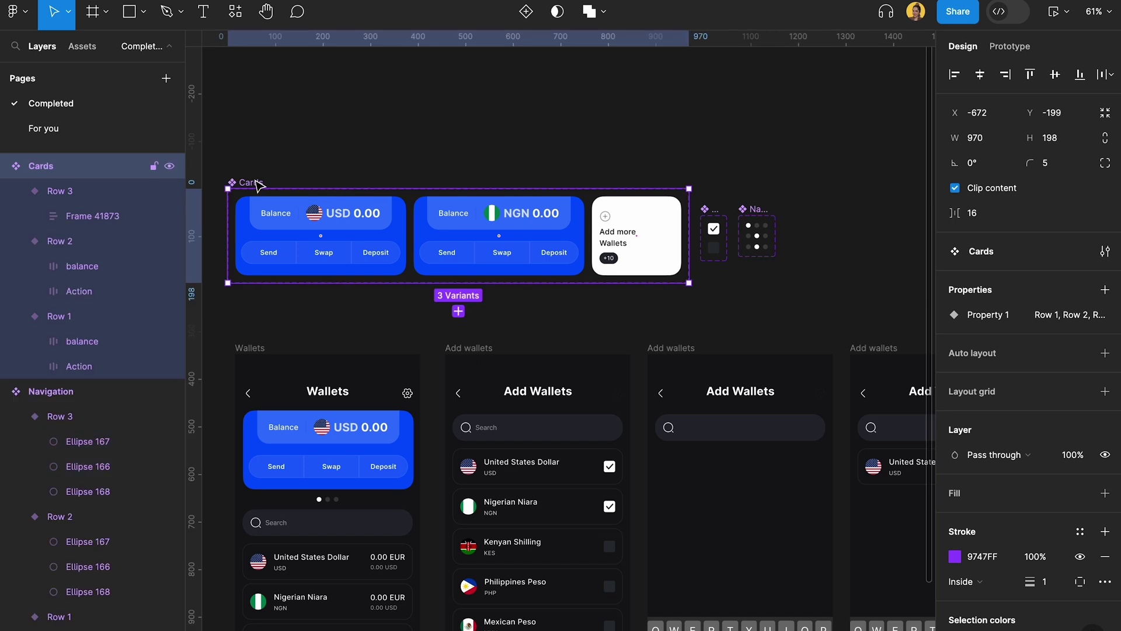
click(337, 461)
click(439, 362)
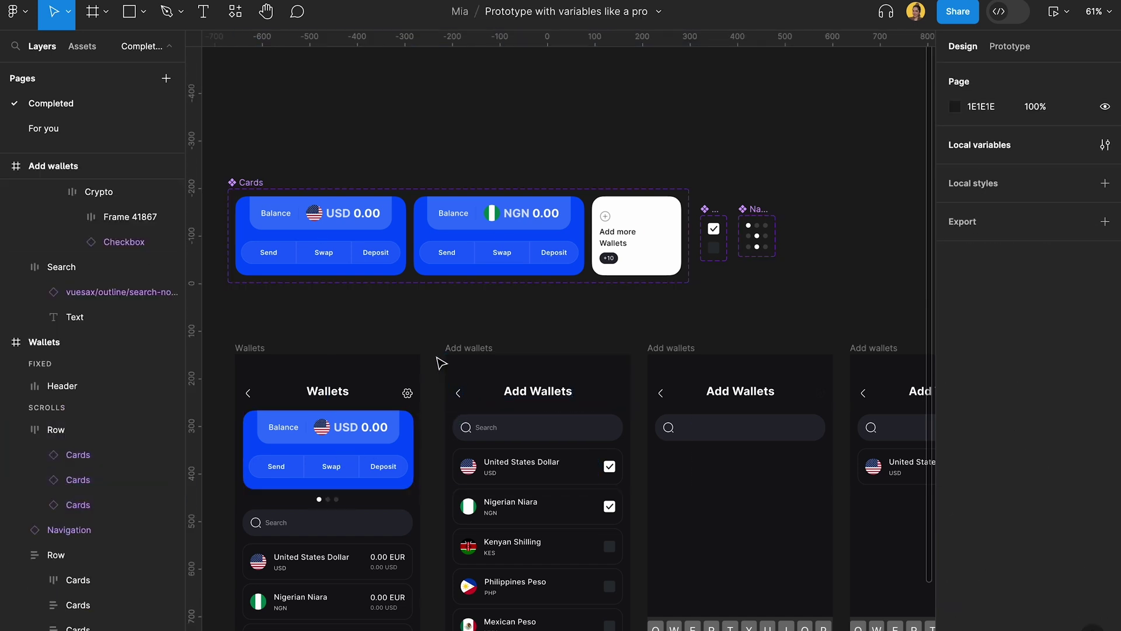
click(1105, 144)
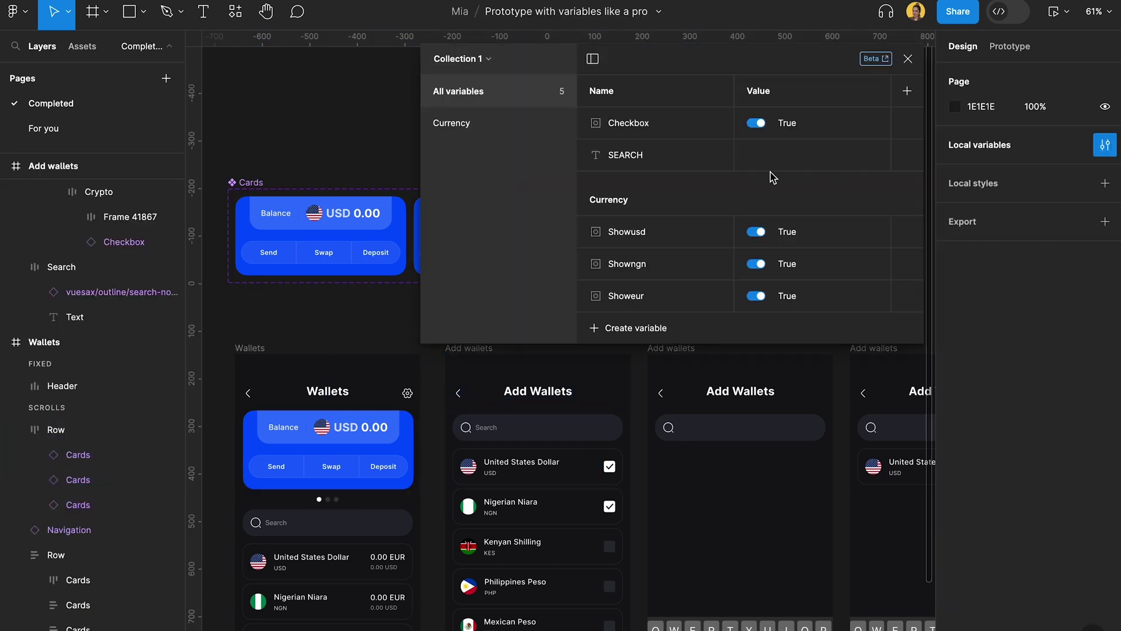
click(602, 331)
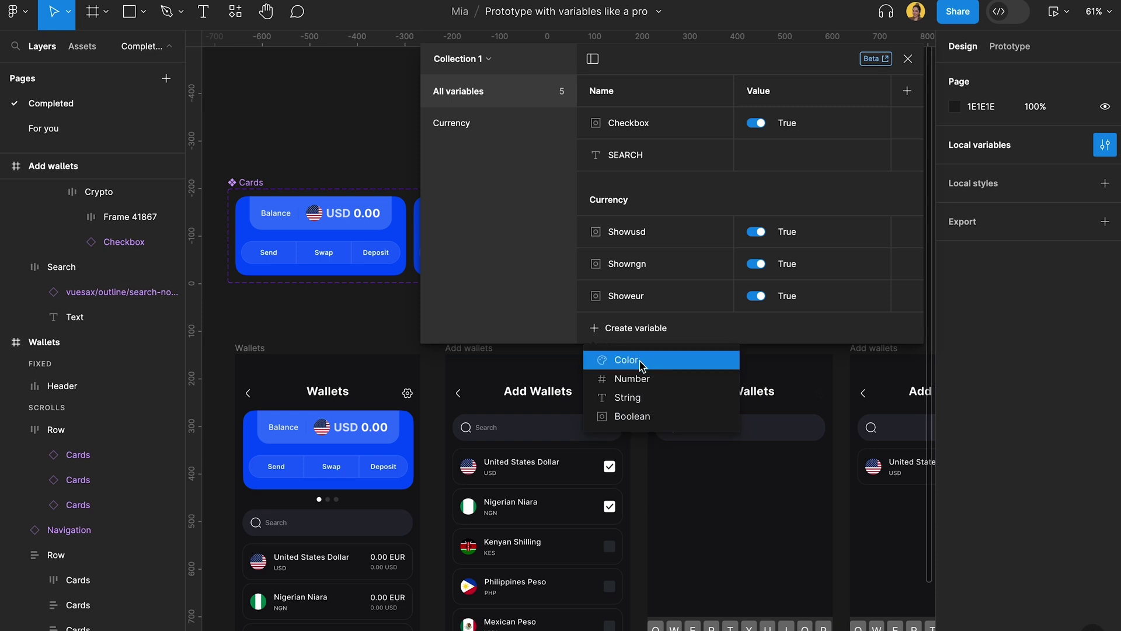
click(647, 396)
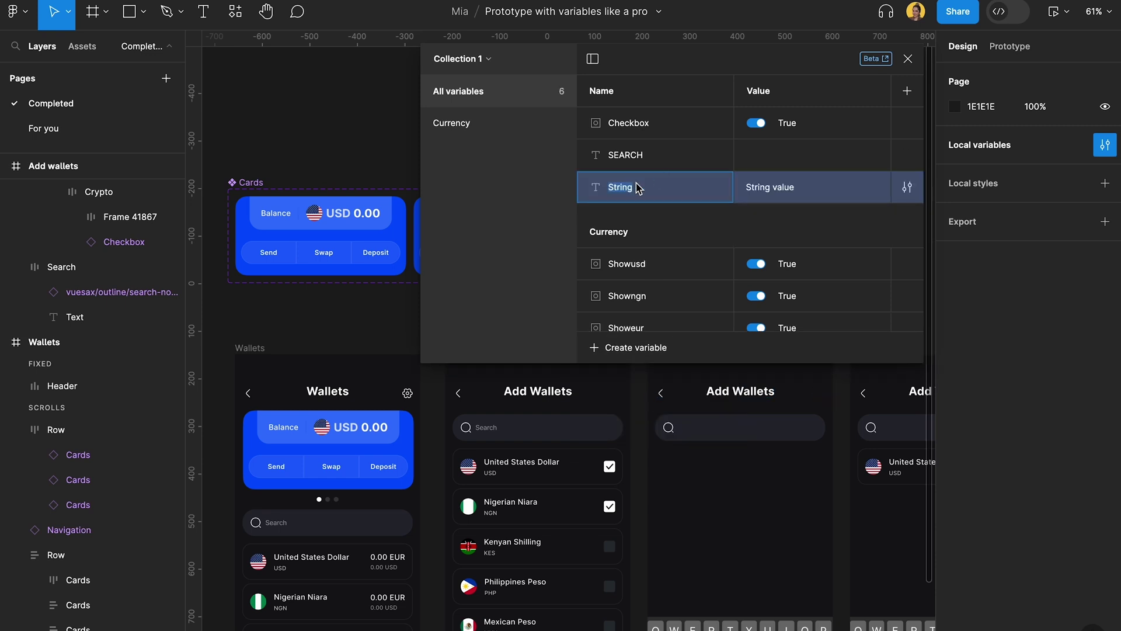
text(Currentrow)
click(782, 186)
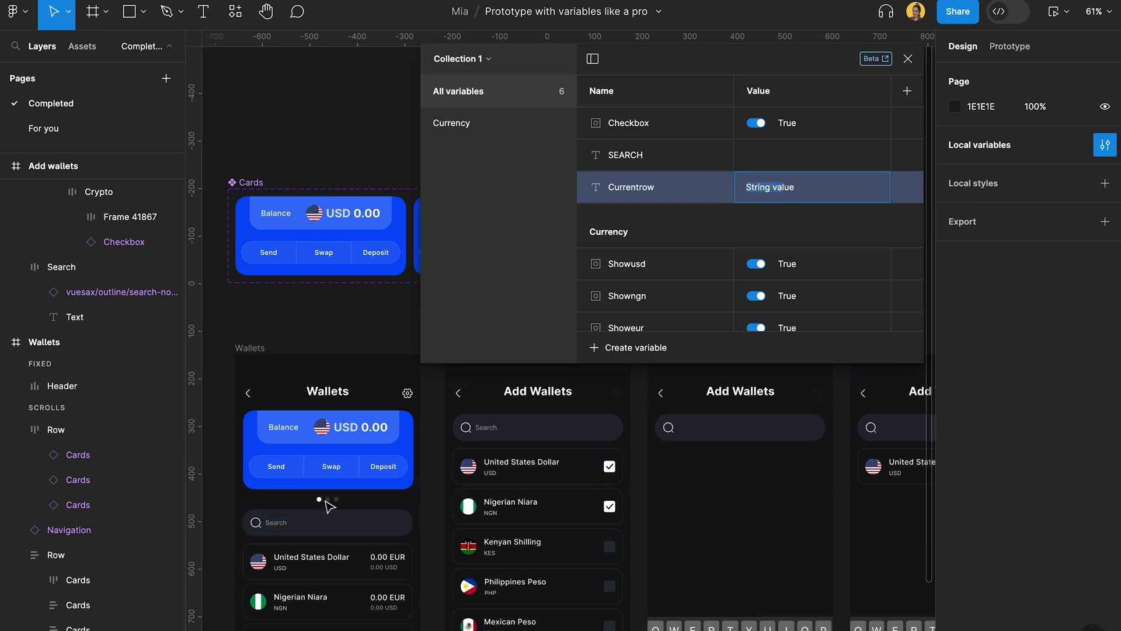
double_click(785, 193)
text(Row 2)
key(Return)
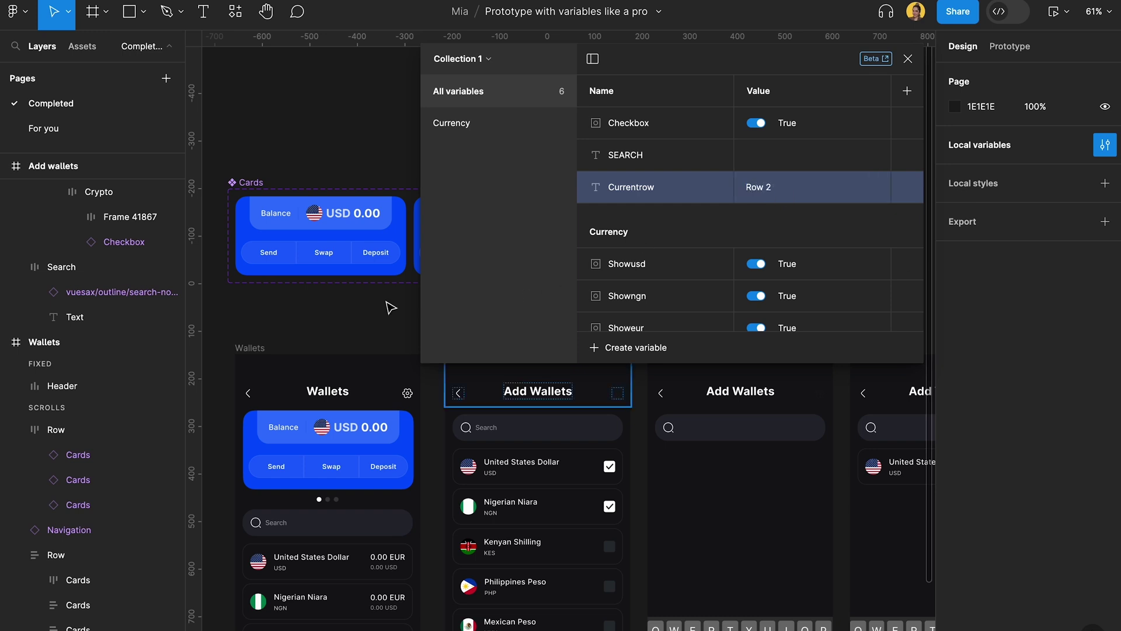
scroll(371, 314, down, 2)
scroll(327, 438, down, 2)
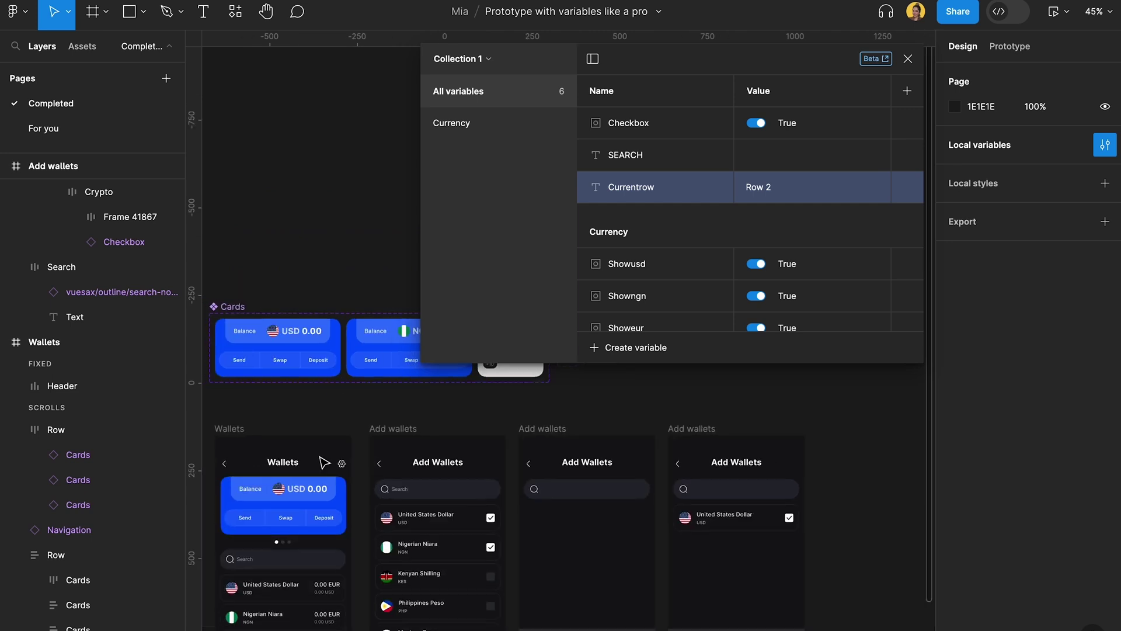
click(909, 61)
Bind Property 1 of the three Cards instances in the Wallets screen's card row to the Currentrow variable
scroll(486, 451, down, 3)
scroll(485, 450, left, 5)
click(441, 432)
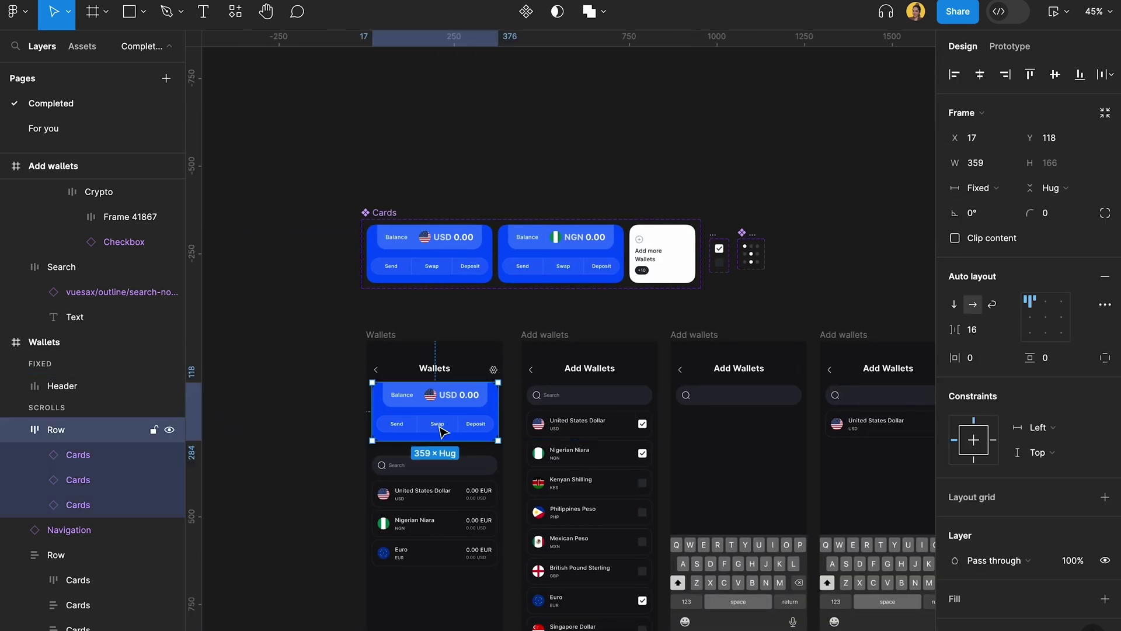
scroll(441, 432, up, 3)
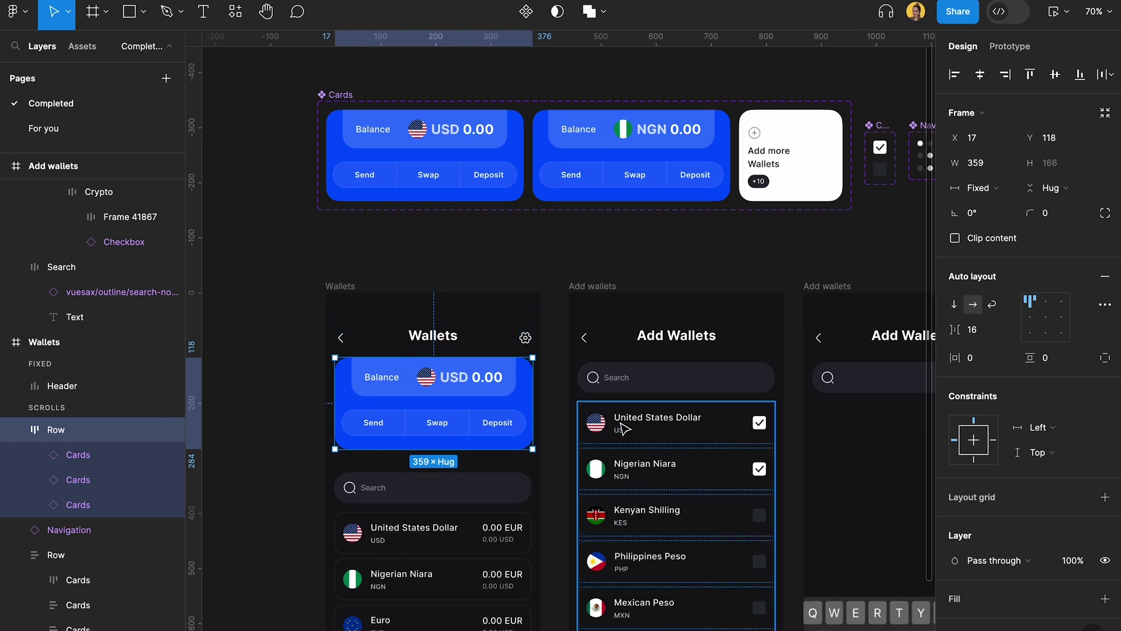
click(1104, 327)
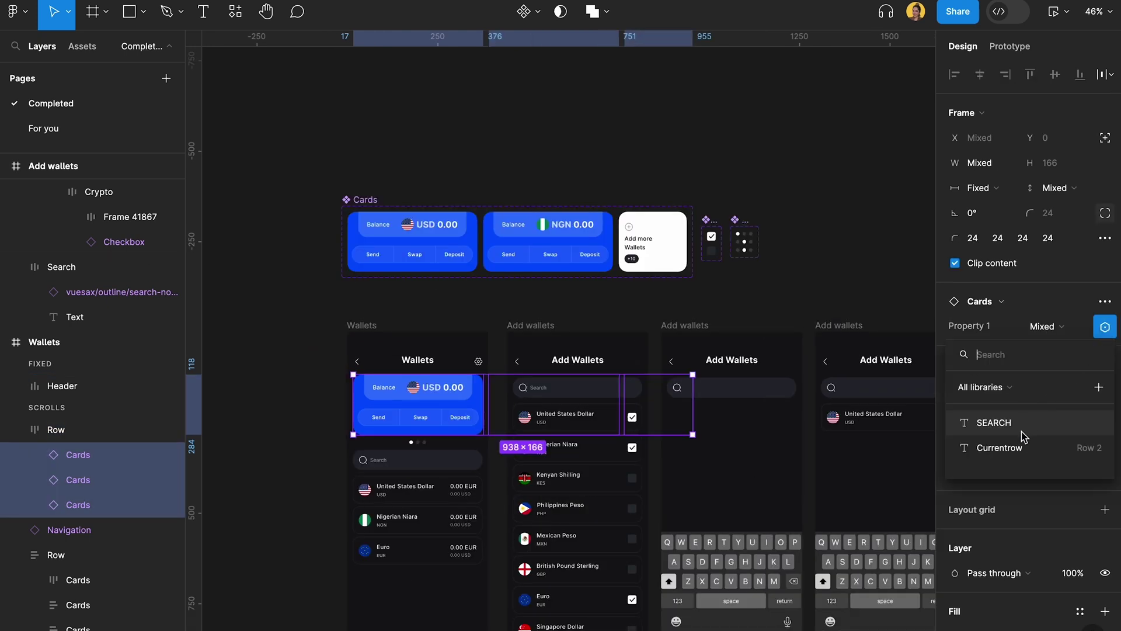
click(1006, 454)
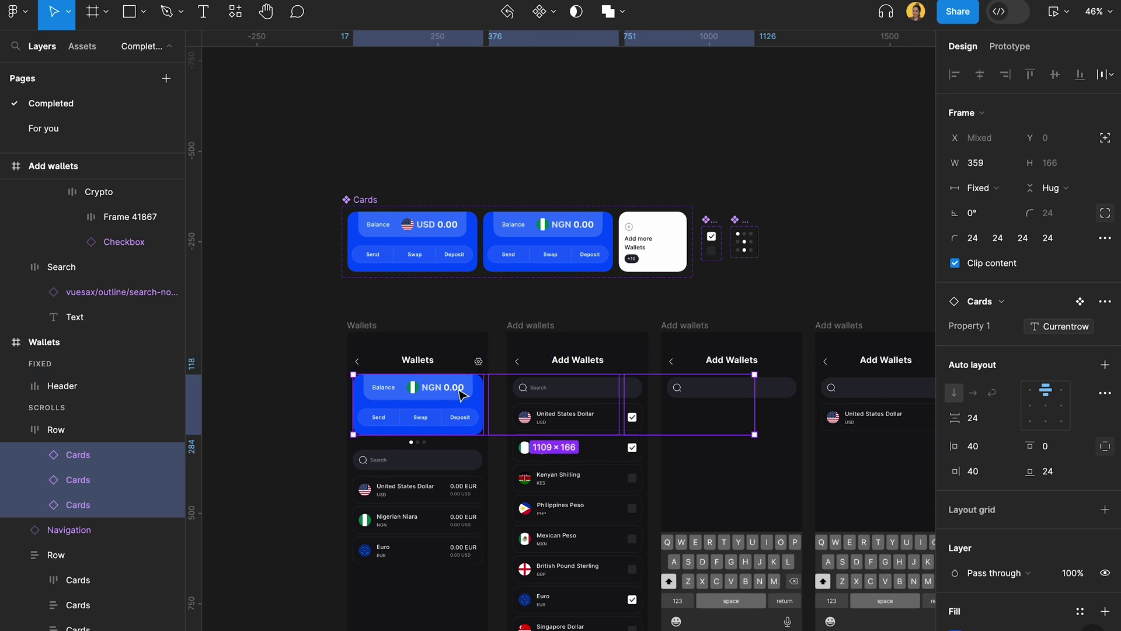
Bind Property 1 of the Navigation dots instance on the Wallets screen to the Currentrow variable
scroll(744, 240, up, 5)
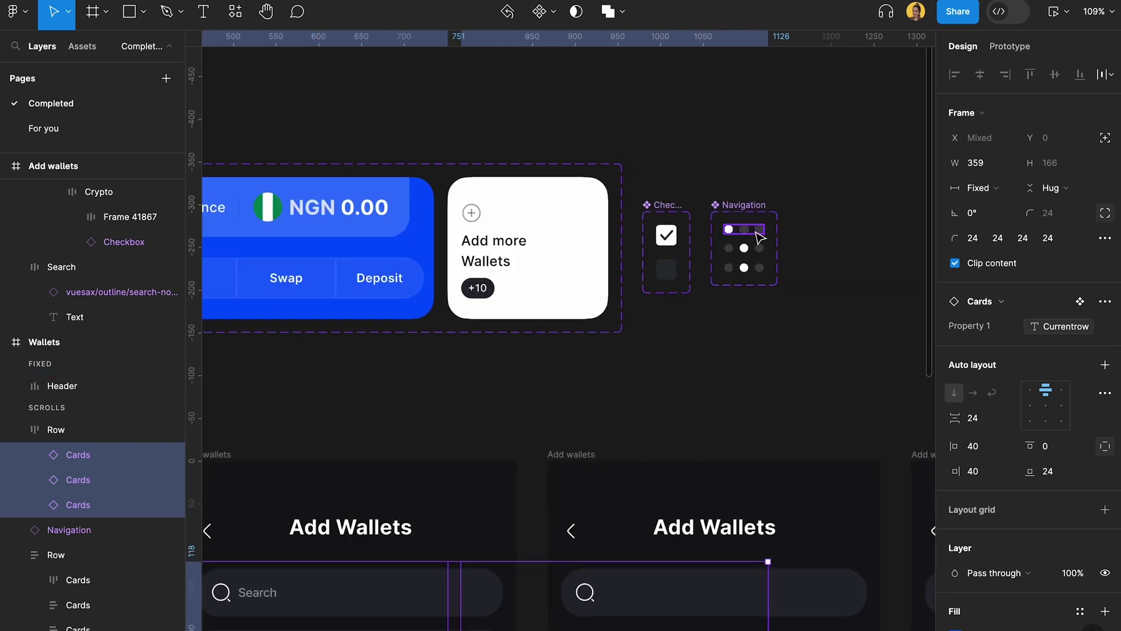
click(757, 233)
scroll(757, 237, up, 3)
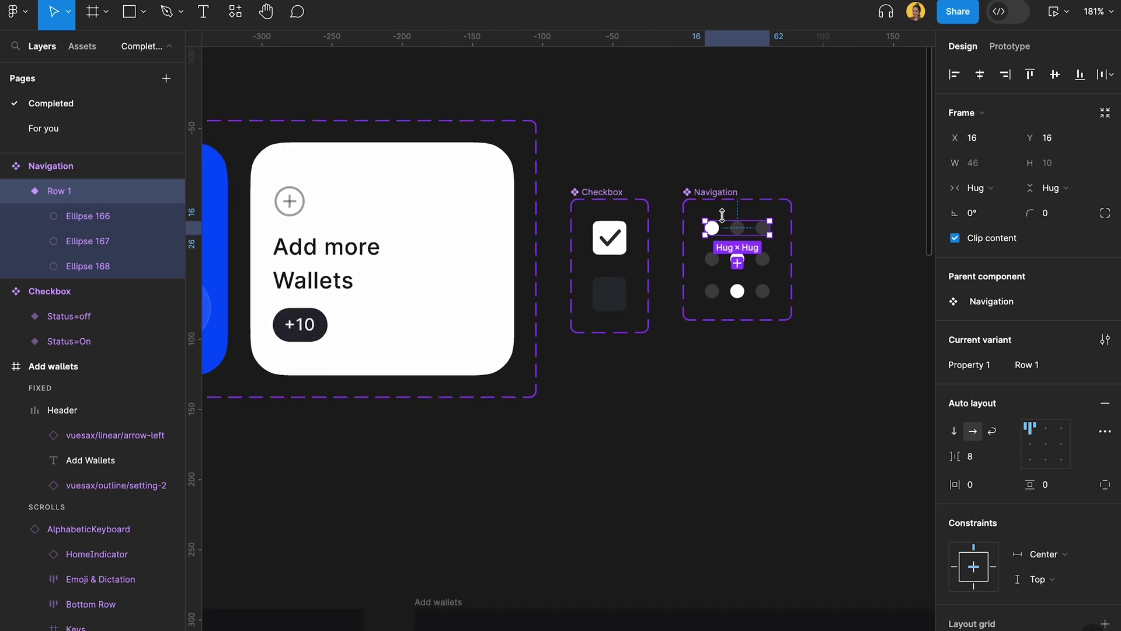
scroll(727, 224, down, 5)
scroll(727, 224, down, 5)
click(546, 366)
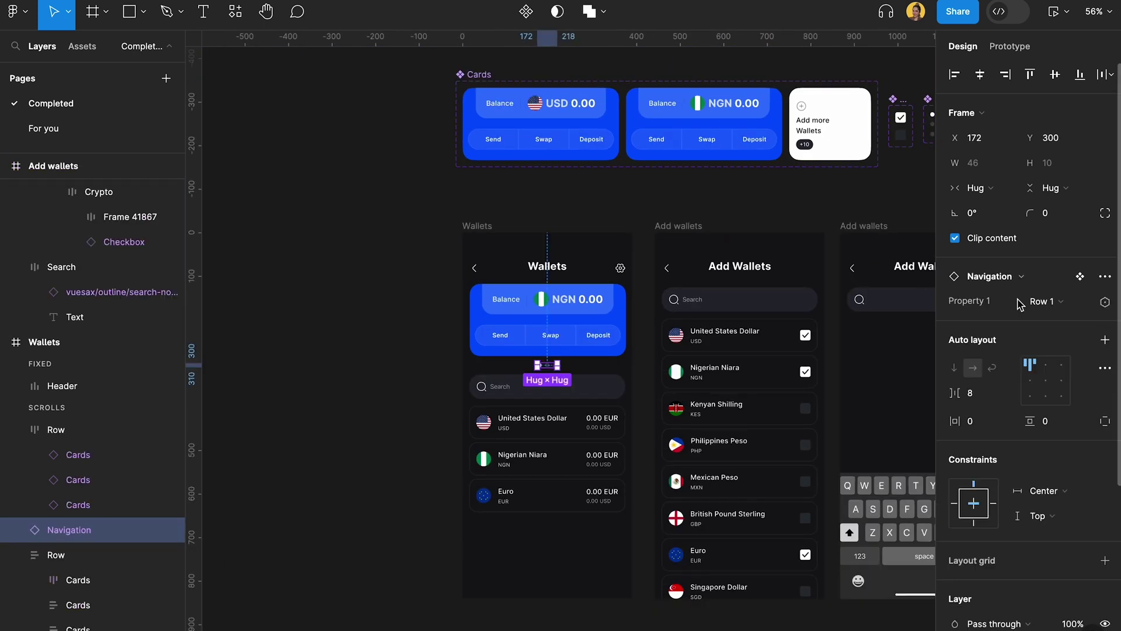
click(1099, 304)
click(992, 421)
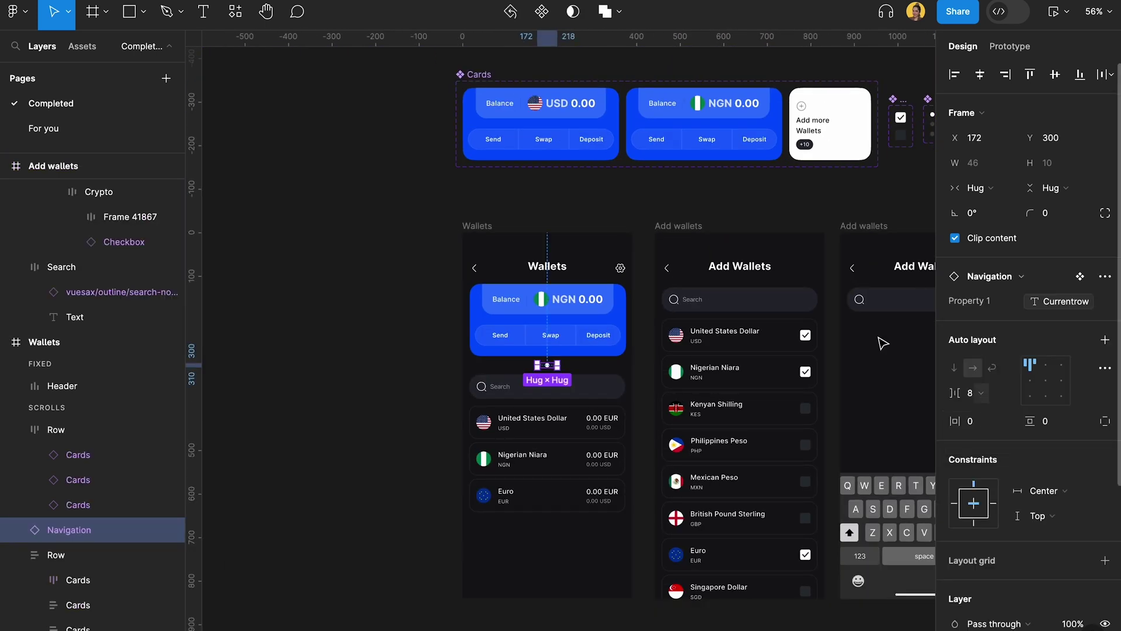
Reorder the dots in the Navigation component's Row 3 variant so the white dot sits in the third position
click(857, 213)
scroll(857, 214, right, 5)
scroll(866, 208, up, 3)
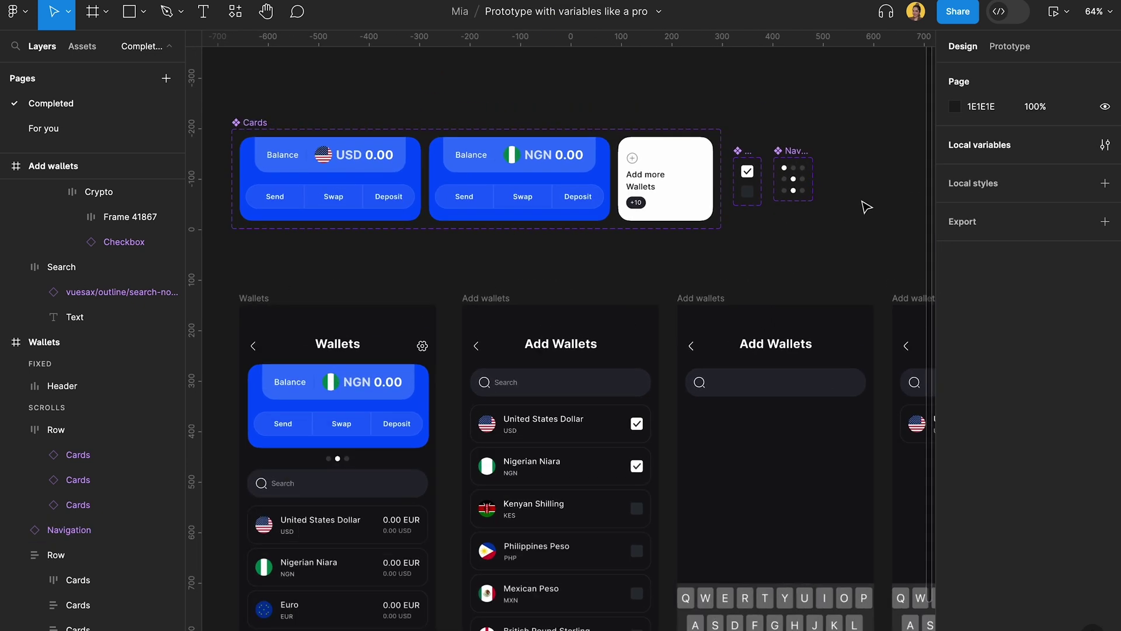
scroll(689, 253, up, 10)
click(622, 284)
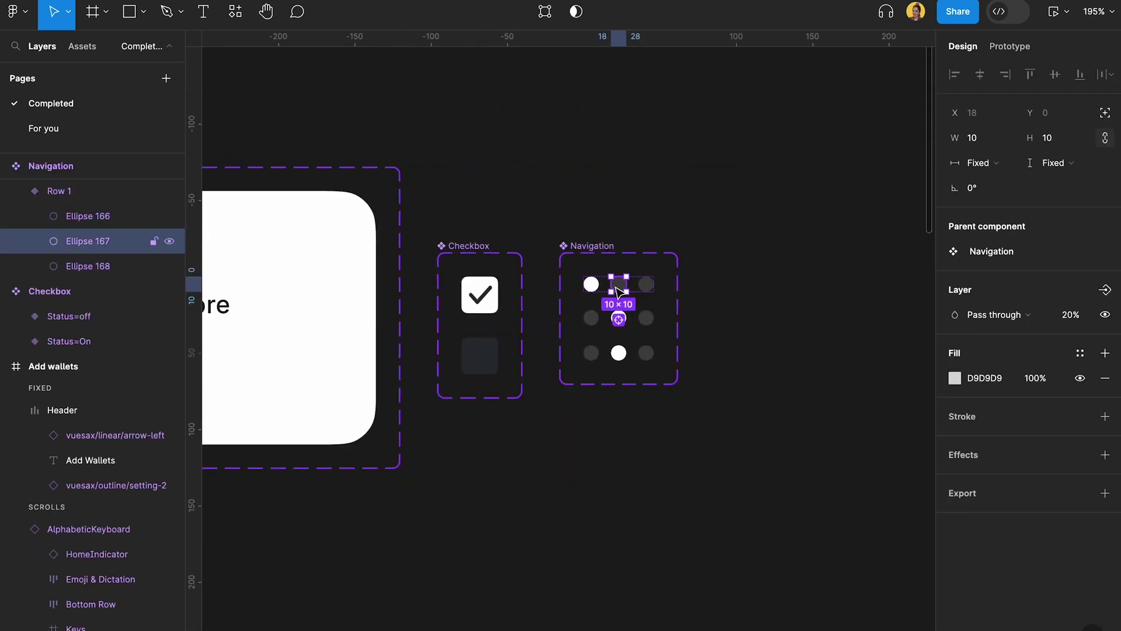
shift+click(670, 286)
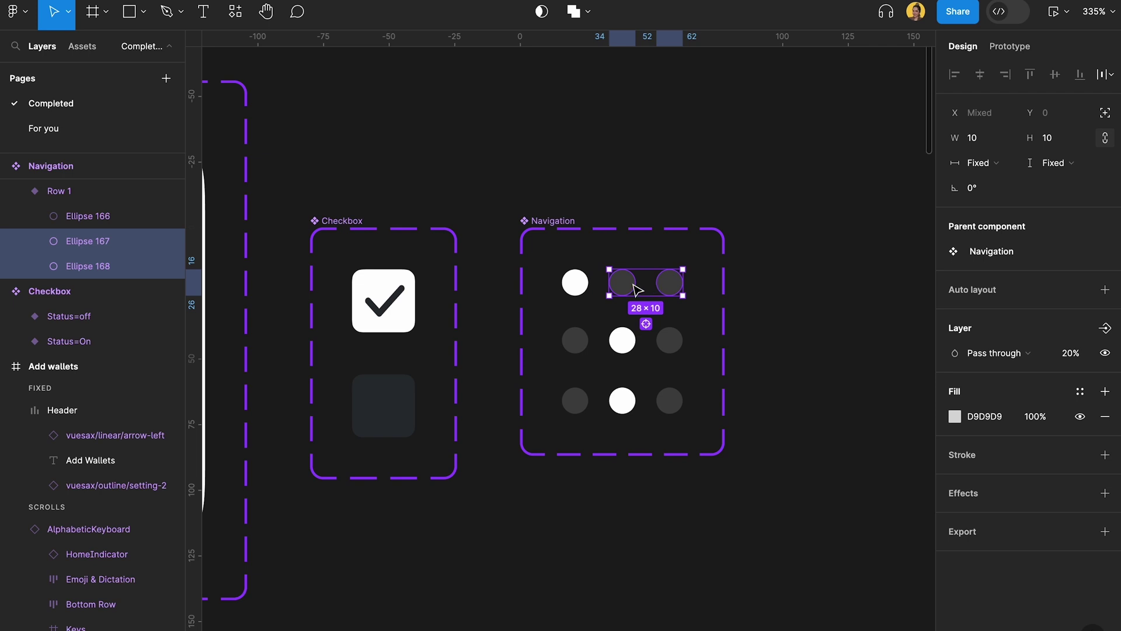
shift+click(665, 284)
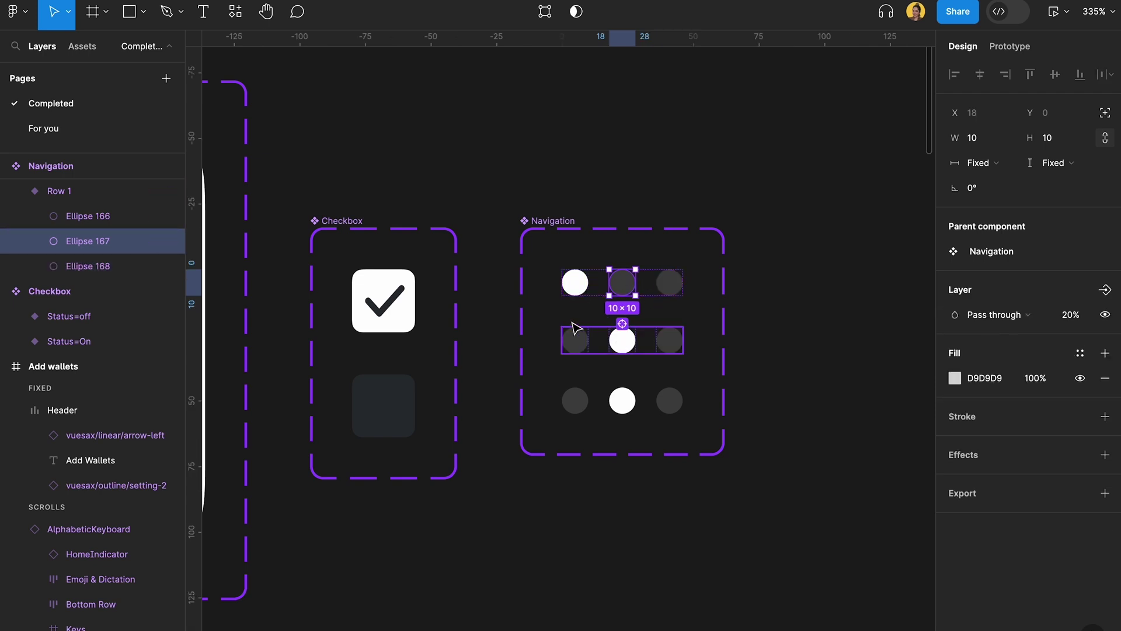
click(622, 401)
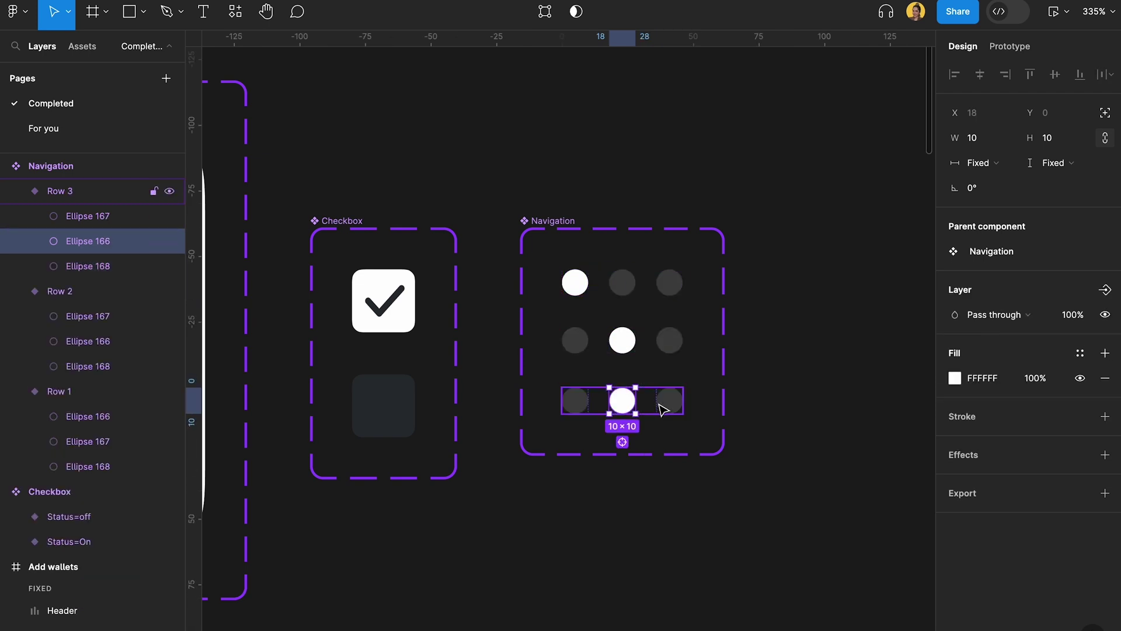
key(Right)
Connect the grey middle dots of the Row 1 and Row 3 Navigation variants to the Row 2 variant
click(622, 401)
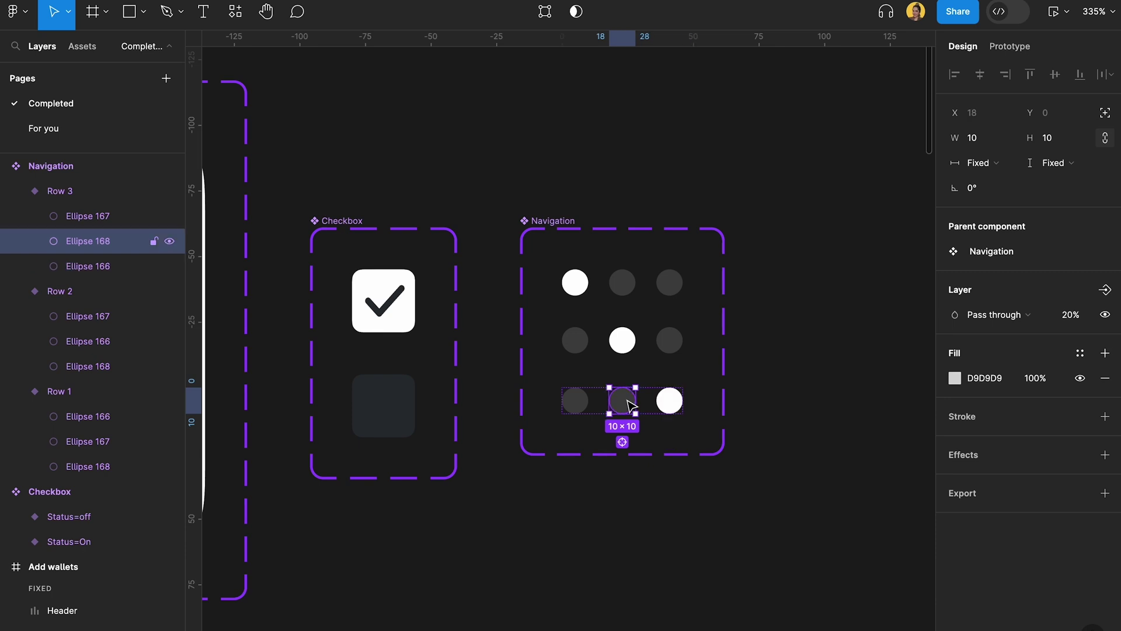
shift+click(624, 284)
click(1009, 47)
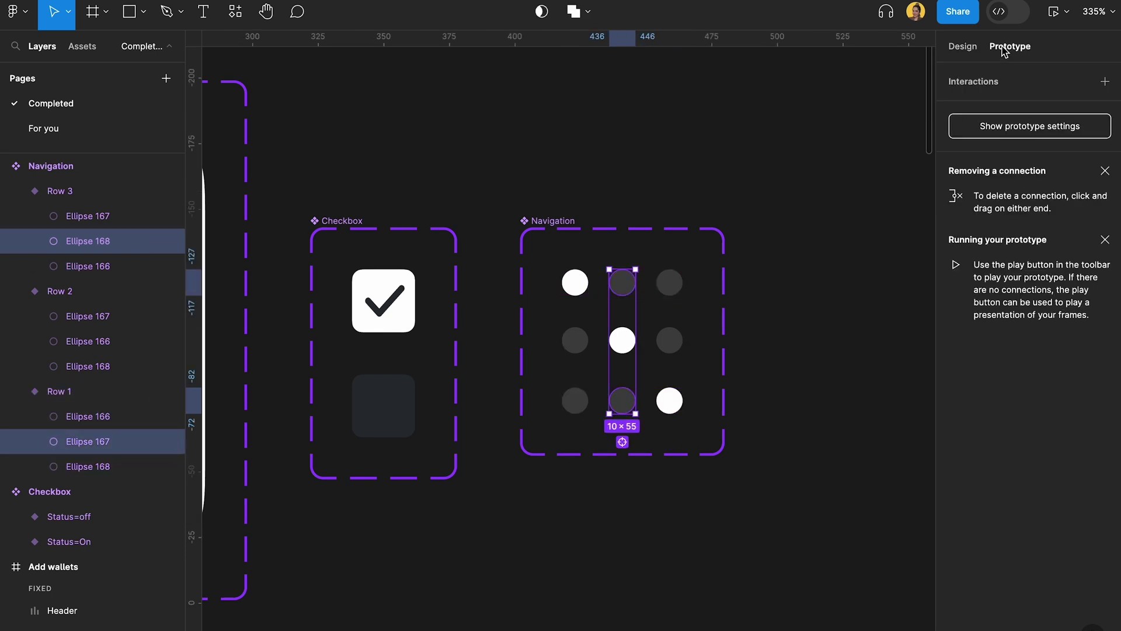
drag(622, 387, 625, 355)
Connect the grey third dots of the Row 1 and Row 2 Navigation variants to the Row 3 variant
click(670, 282)
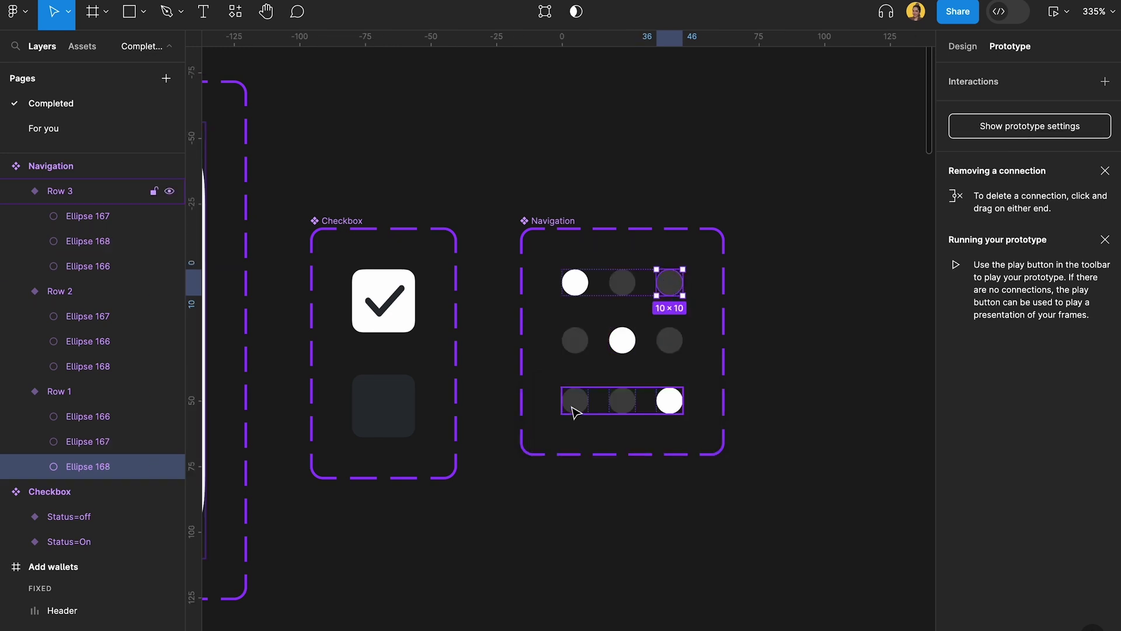
click(670, 340)
shift+click(670, 283)
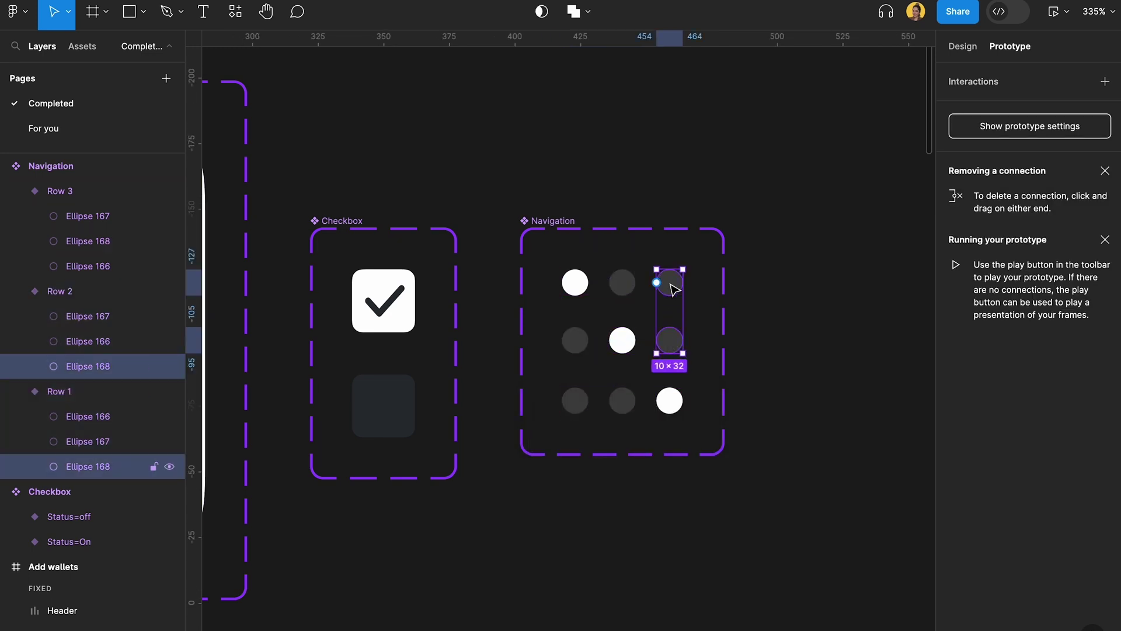
drag(683, 340, 656, 392)
Connect the grey first dots of the Row 2 and Row 3 Navigation variants to Row 1 with an instant on-click change
click(583, 341)
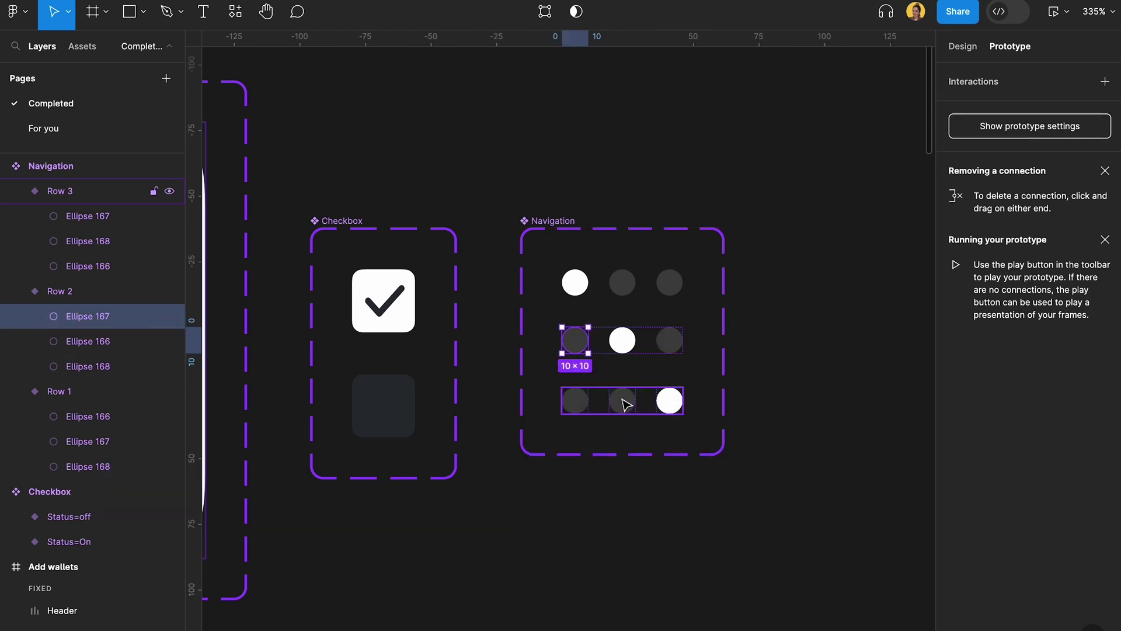
click(623, 401)
click(576, 400)
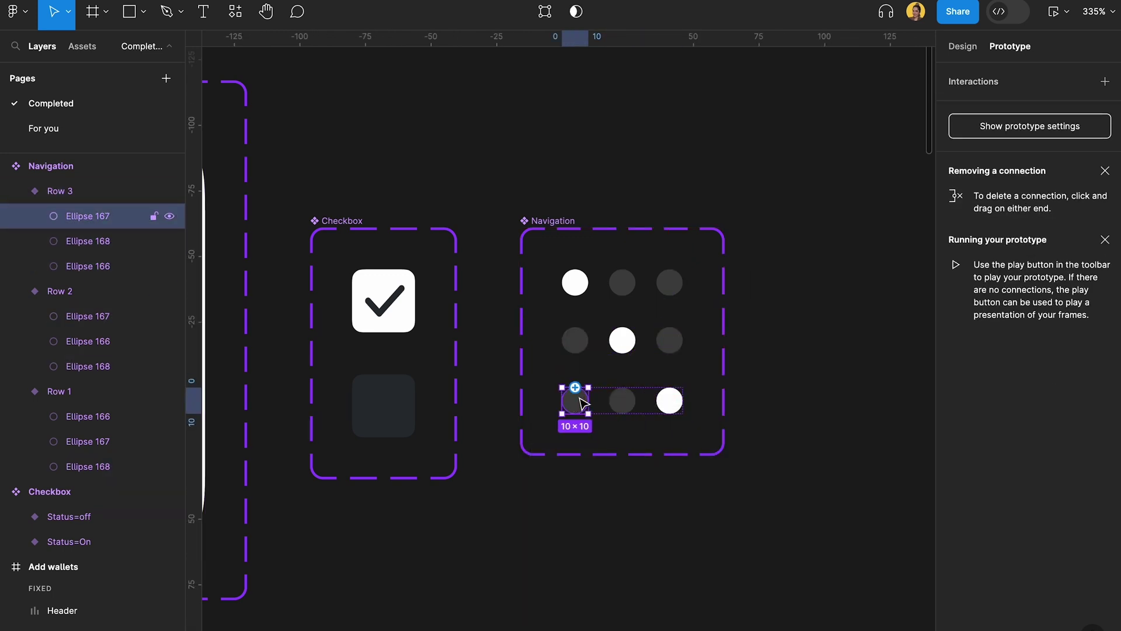
shift+click(581, 348)
double_click(582, 348)
drag(589, 341, 591, 284)
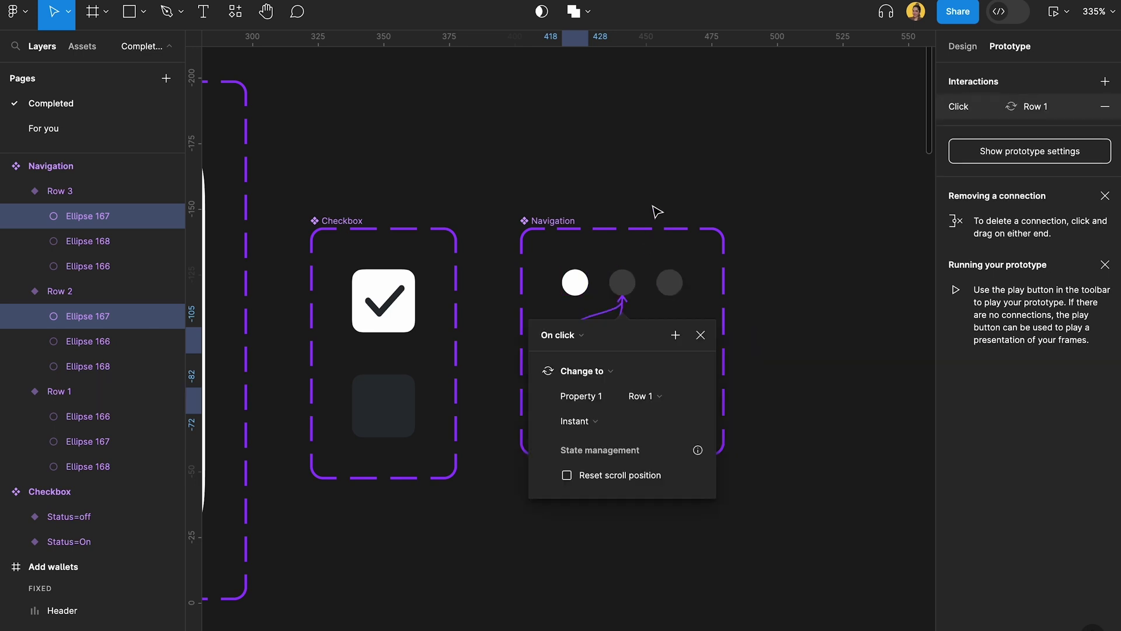
key(Escape)
Preview Flow 1 from the Wallets screen and test switching the card with the first navigation dot
scroll(657, 211, down, 10)
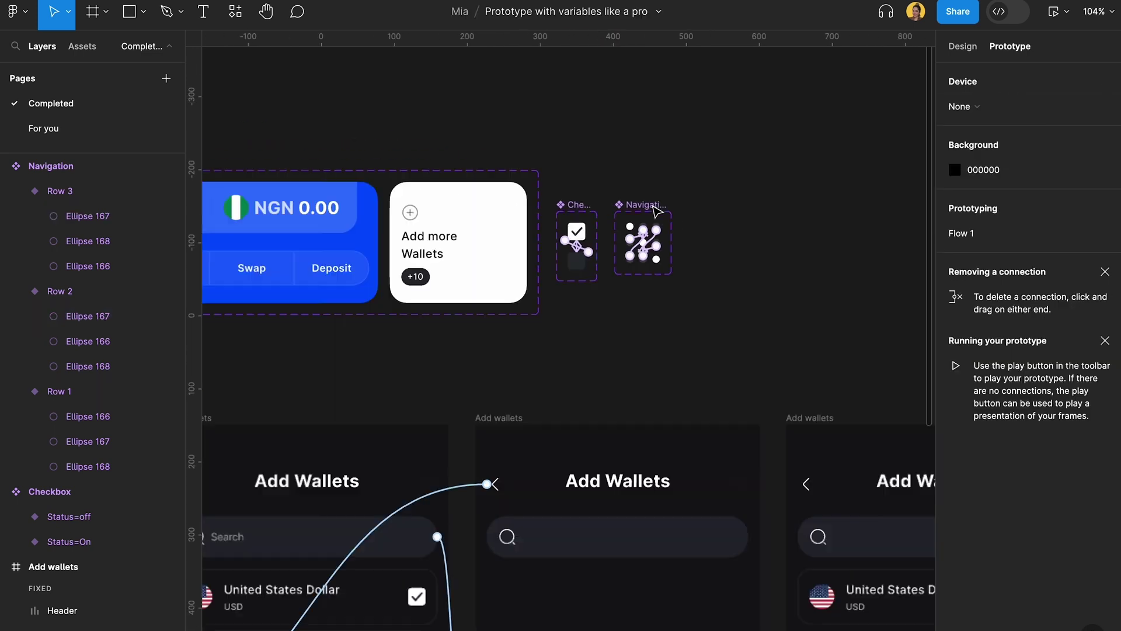
scroll(657, 211, down, 5)
click(388, 285)
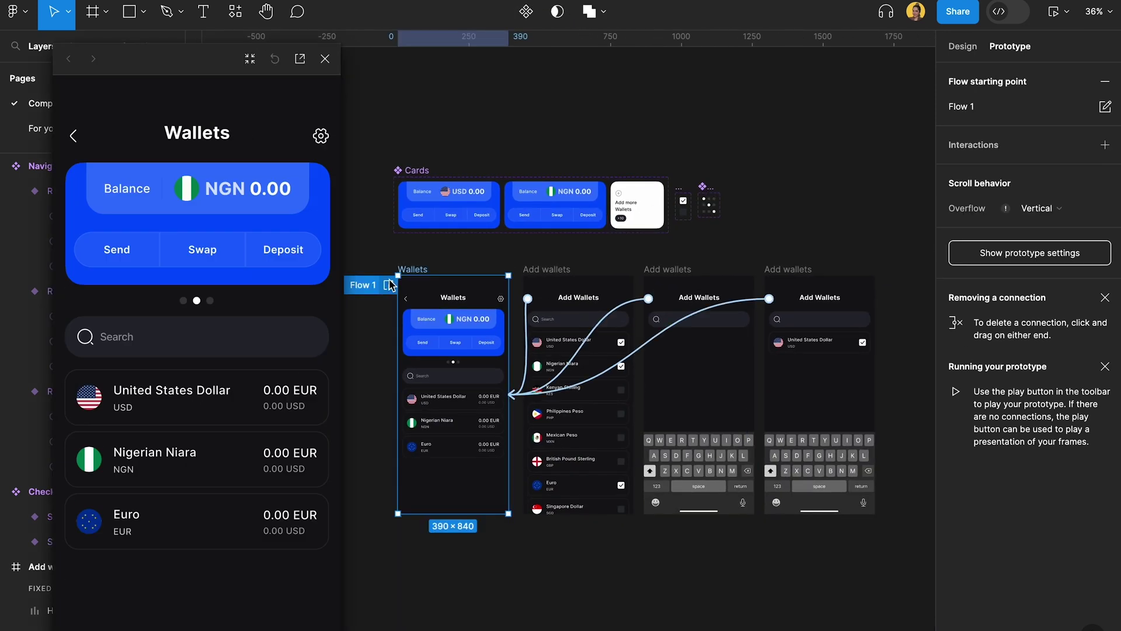
click(184, 302)
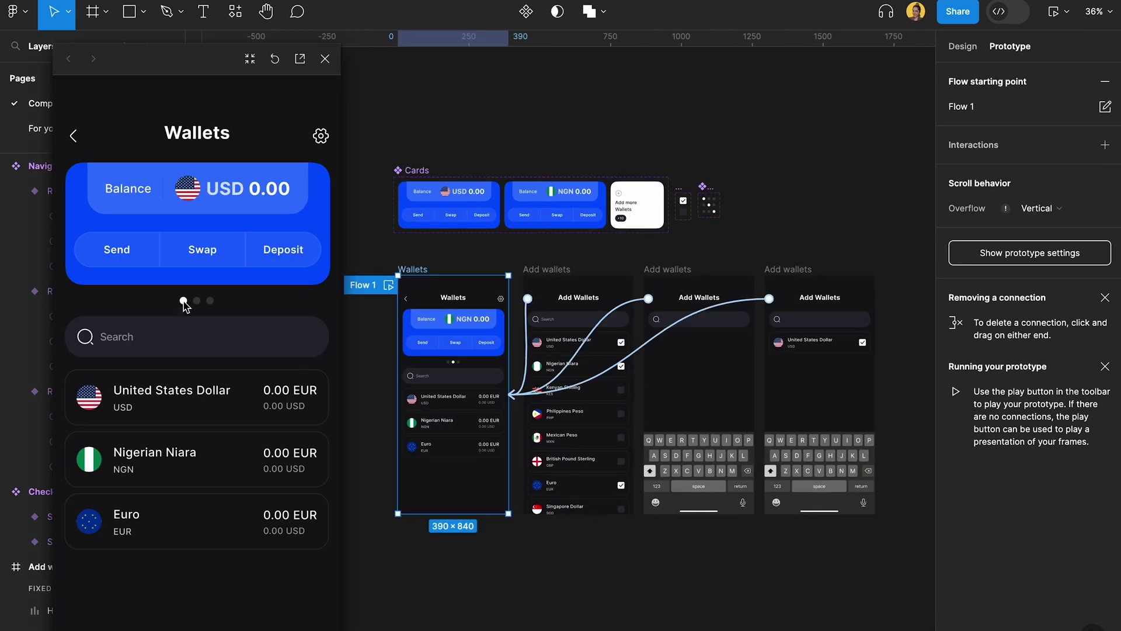
Test the third navigation dot in the preview and check the card row by scrolling it sideways
click(210, 301)
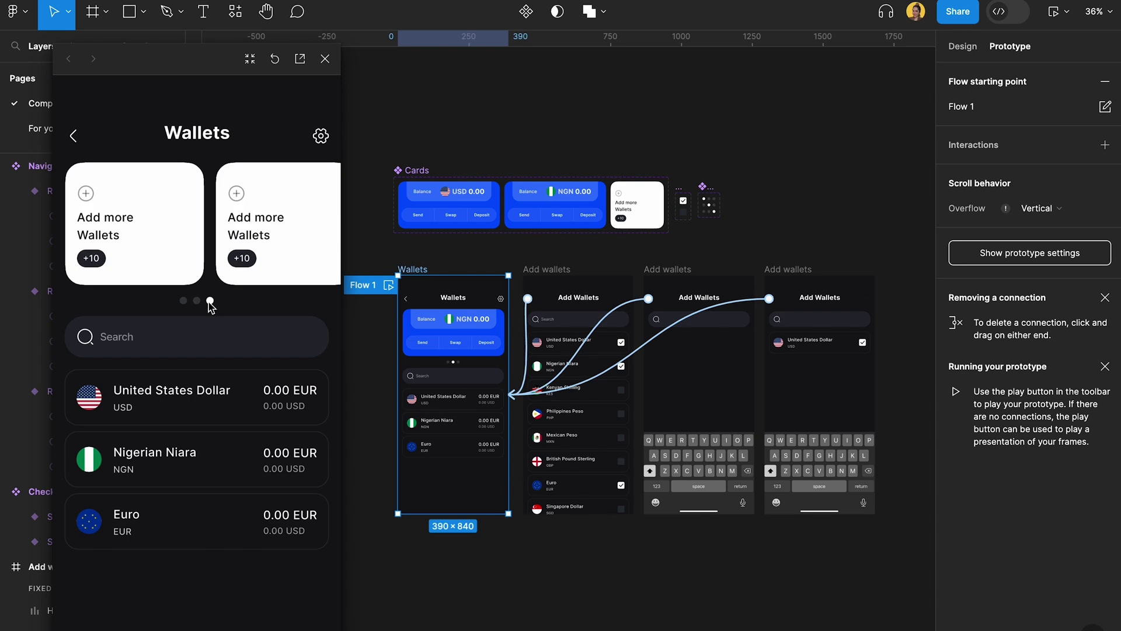
scroll(232, 225, right, 2)
scroll(233, 225, left, 2)
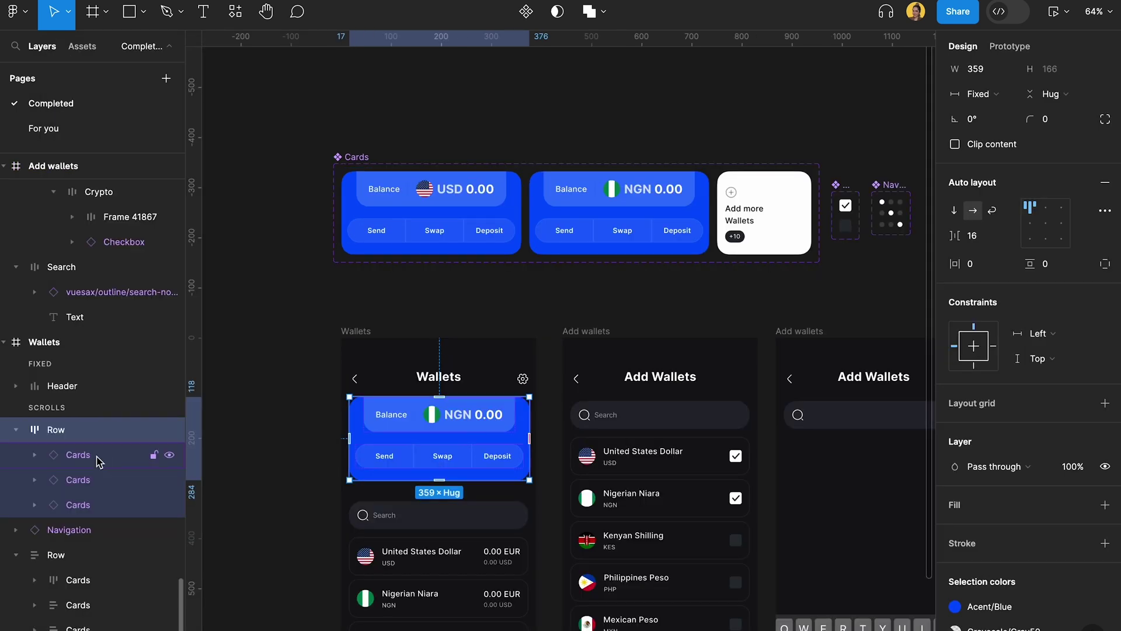
Inspect the second and third Cards instances and their parent Row on the Wallets screen
click(79, 481)
shift+click(78, 505)
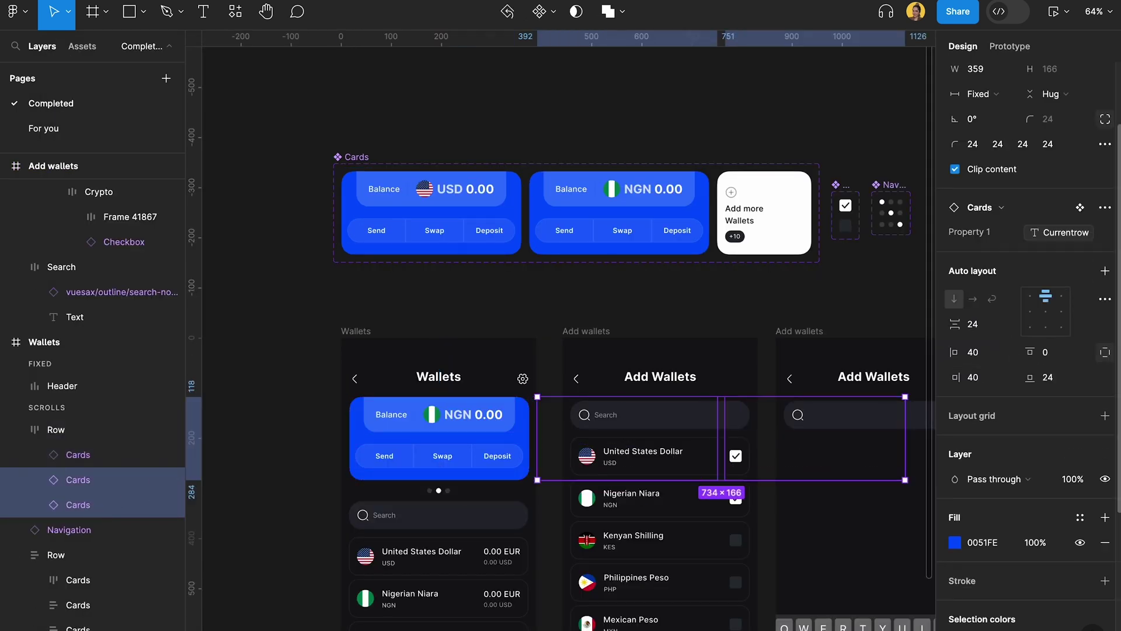
click(417, 452)
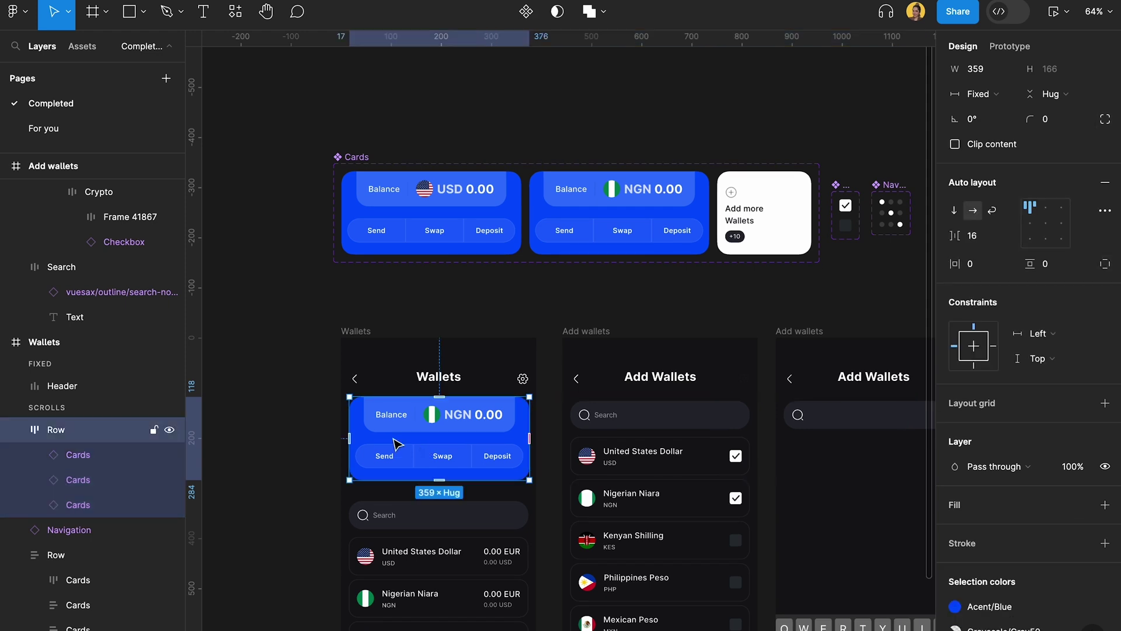
click(217, 486)
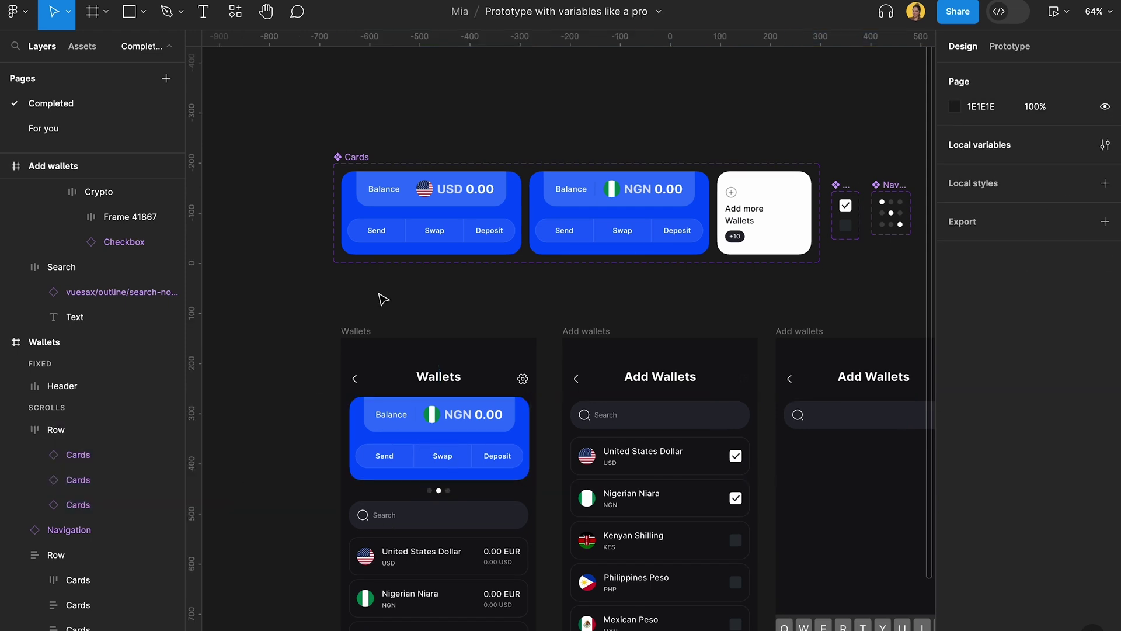
Preview the Wallets prototype again and test switching cards with the first and third navigation dots
click(1050, 14)
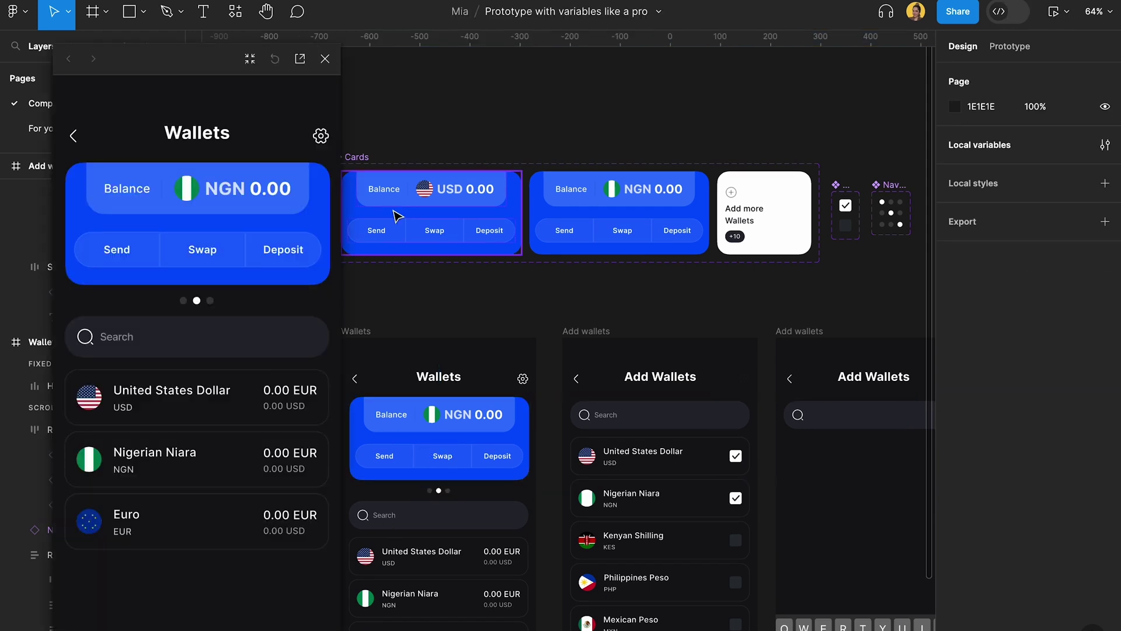
click(184, 302)
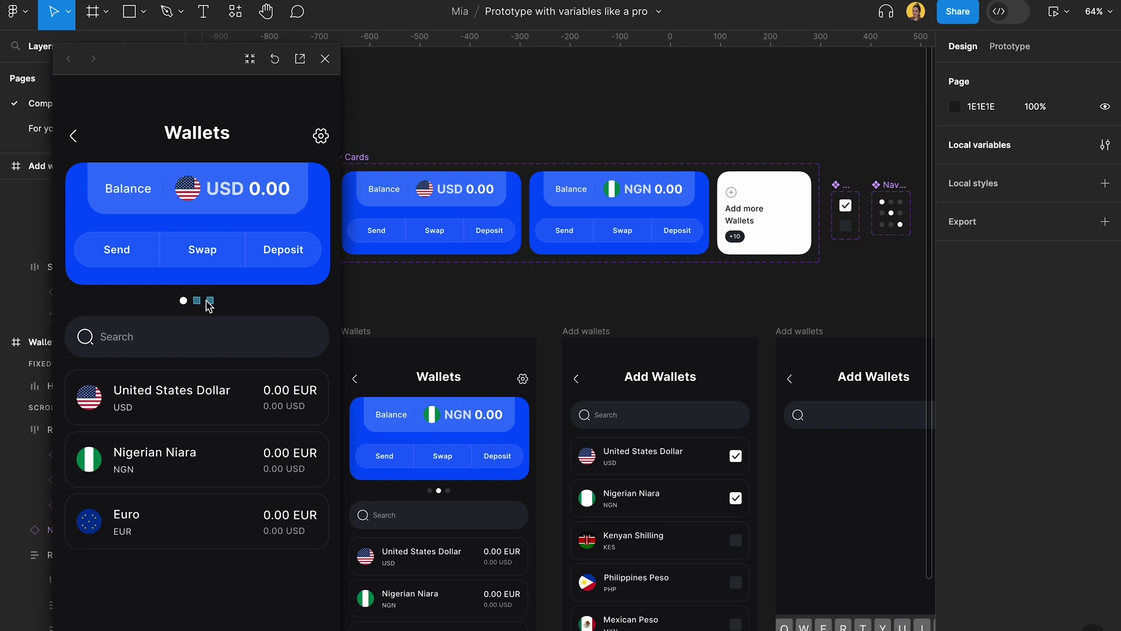
click(210, 301)
Review the full set of components and wallet screens on the Completed page
key(ctrl+a)
key(shift+1)
key(Escape)
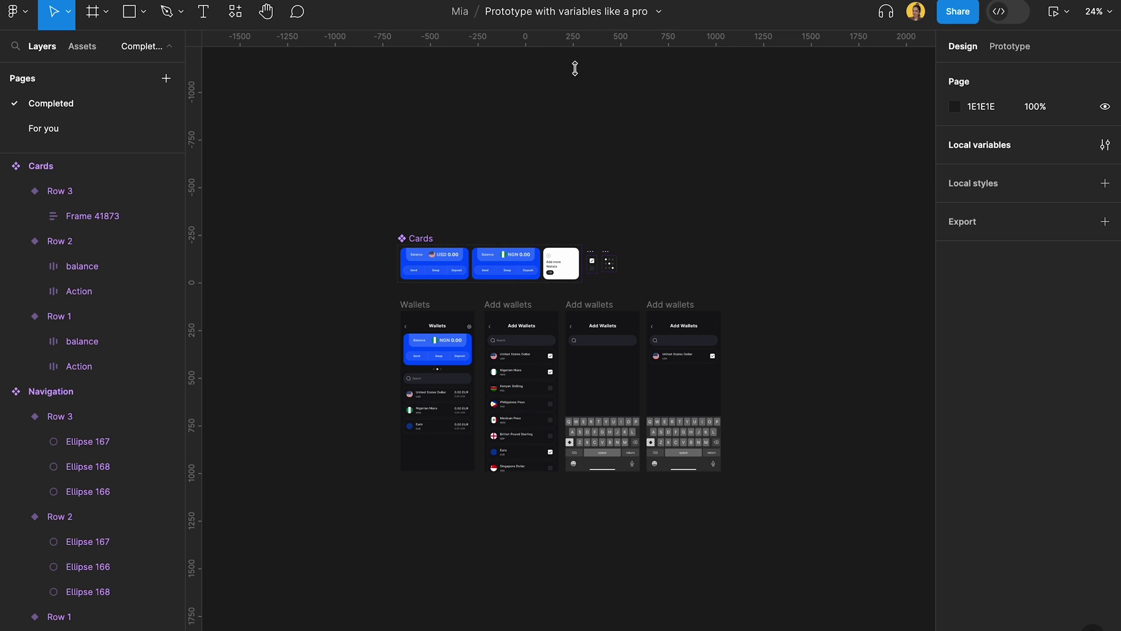
drag(350, 238, 851, 508)
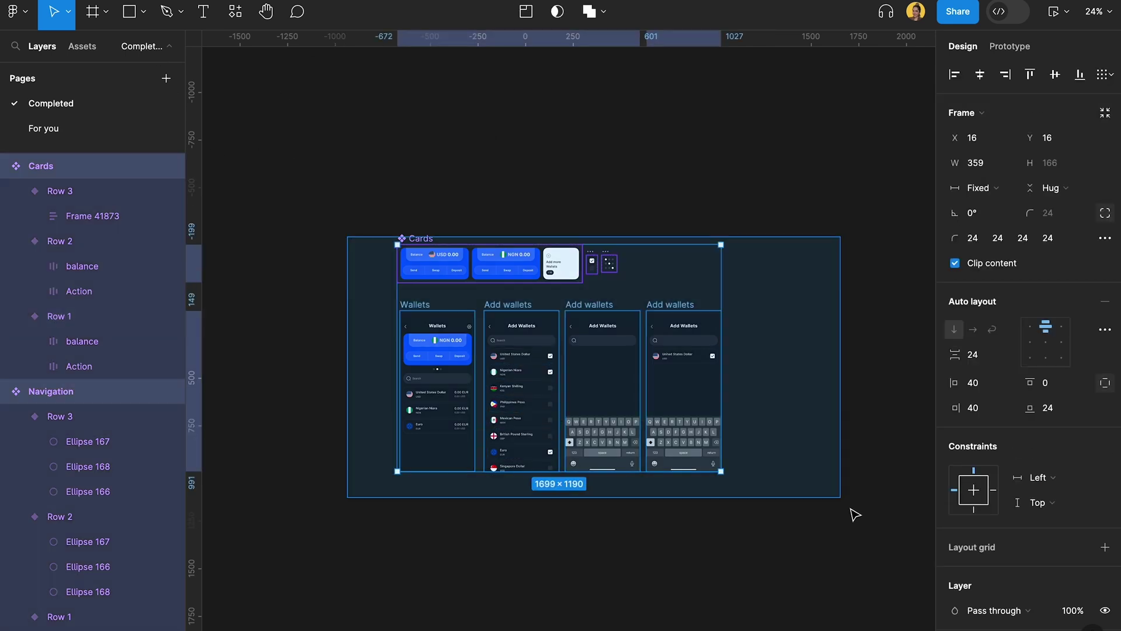
click(339, 203)
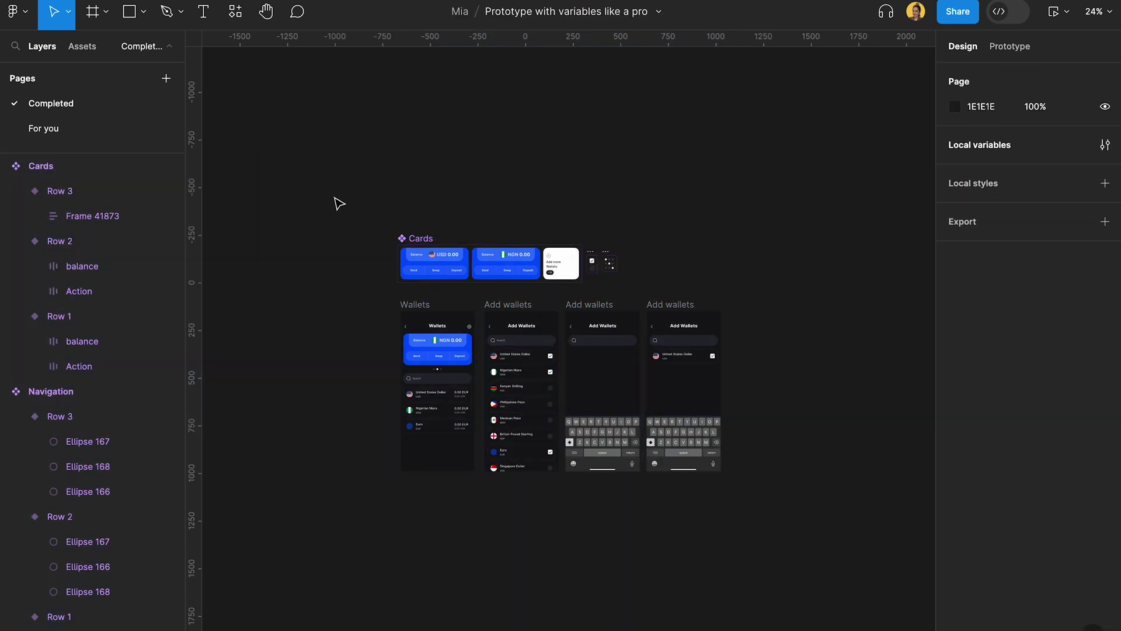
Open the For you page and review its starter card row, navigation, checkbox and wallet screens
click(72, 128)
click(381, 205)
key(shift+1)
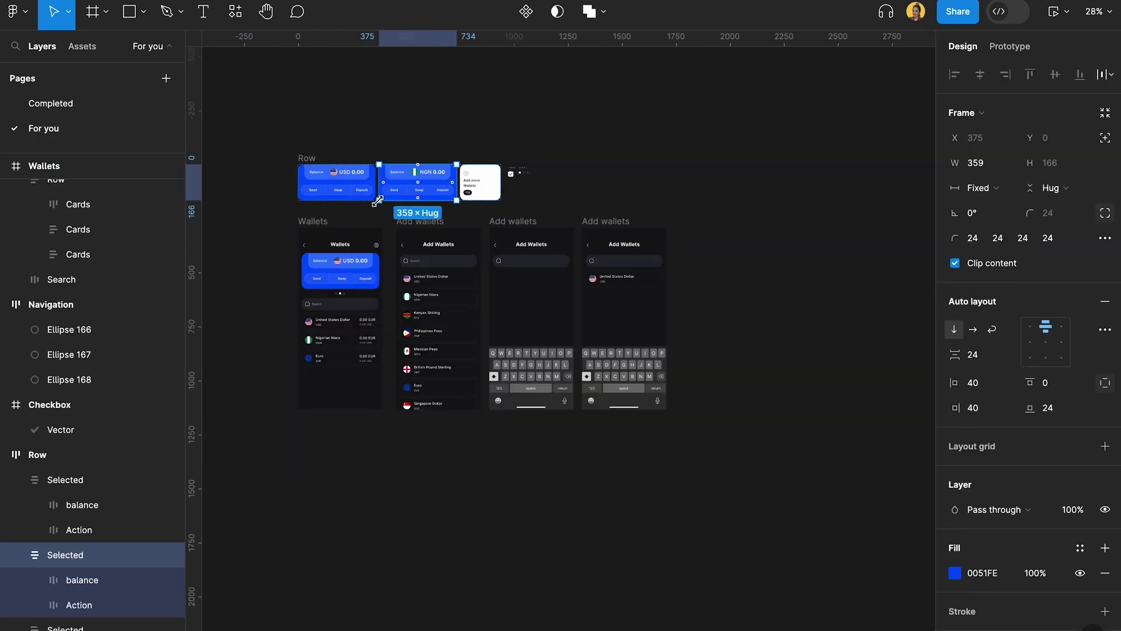
key(Escape)
drag(233, 131, 551, 396)
scroll(588, 406, left, 5)
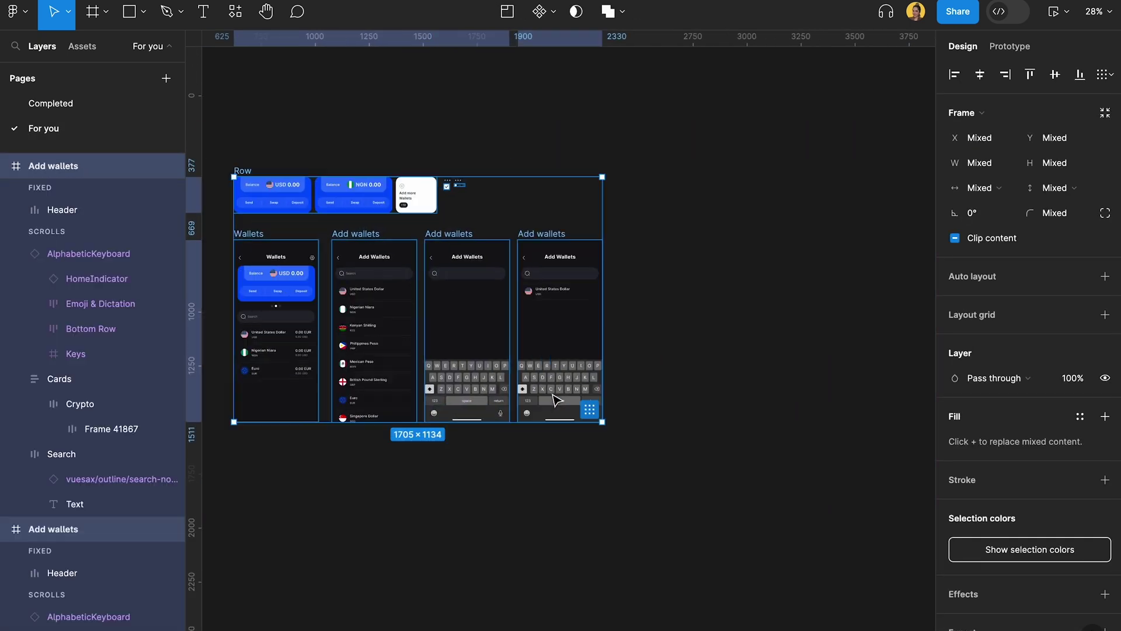
click(530, 153)
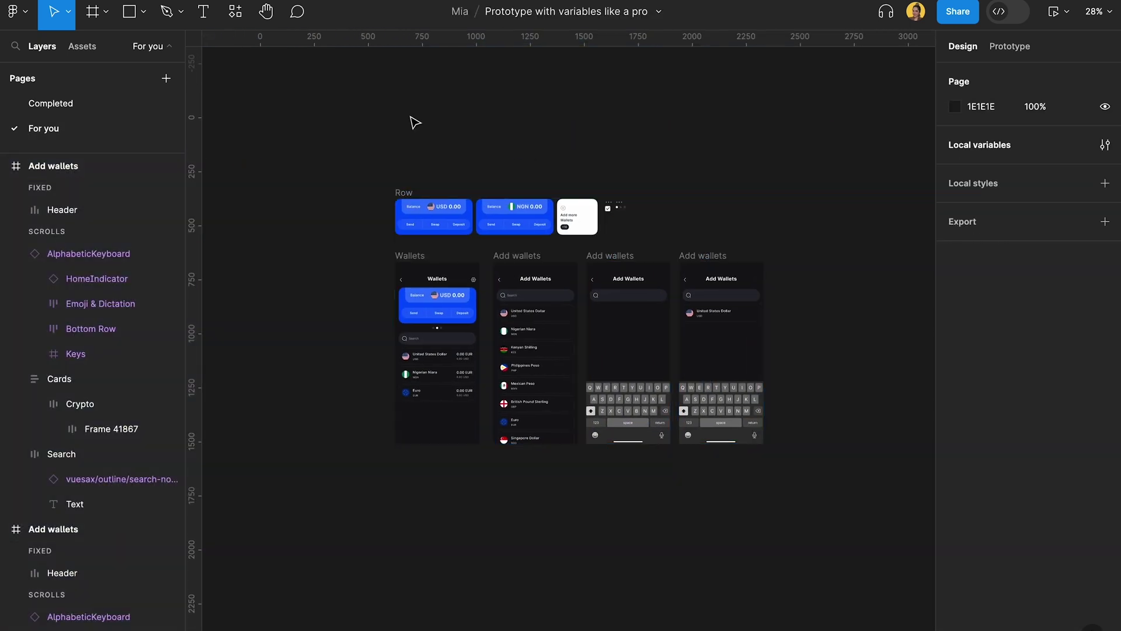